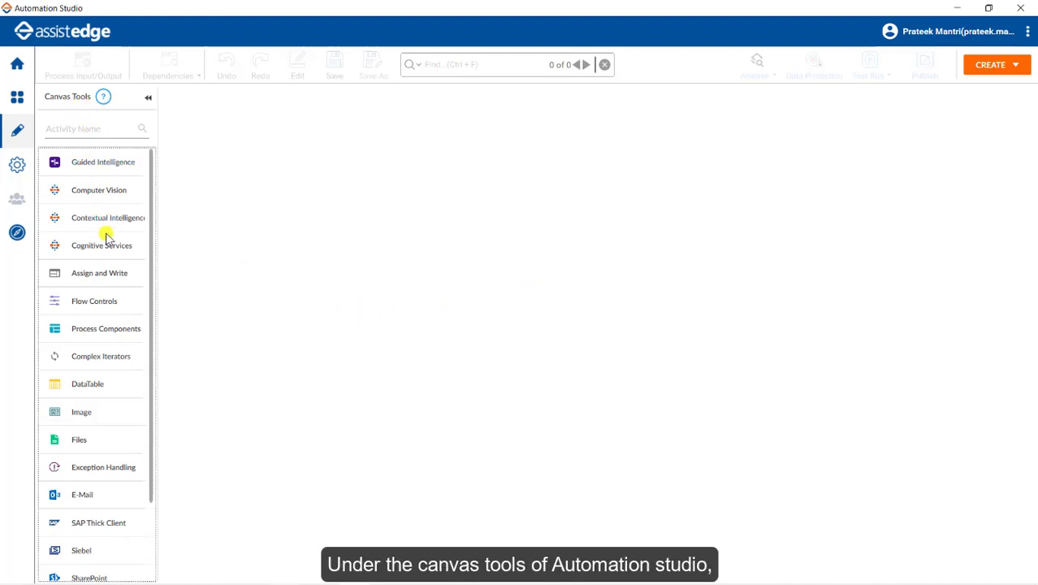
# Expand the Cognitive Services activities and create a new process named CognitiveDemo.
pyautogui.click(92, 247)
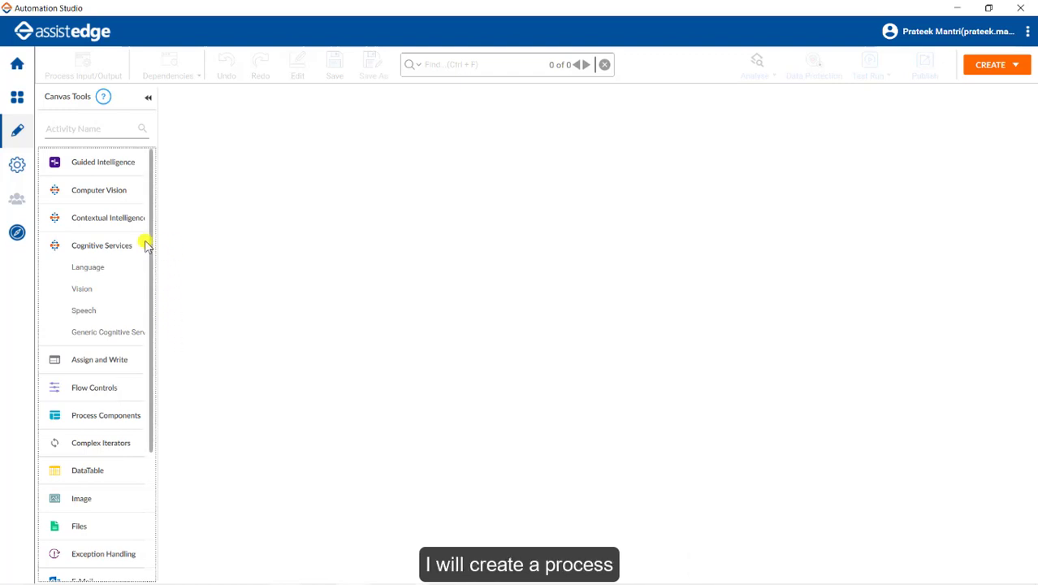
pyautogui.click(989, 65)
pyautogui.click(951, 88)
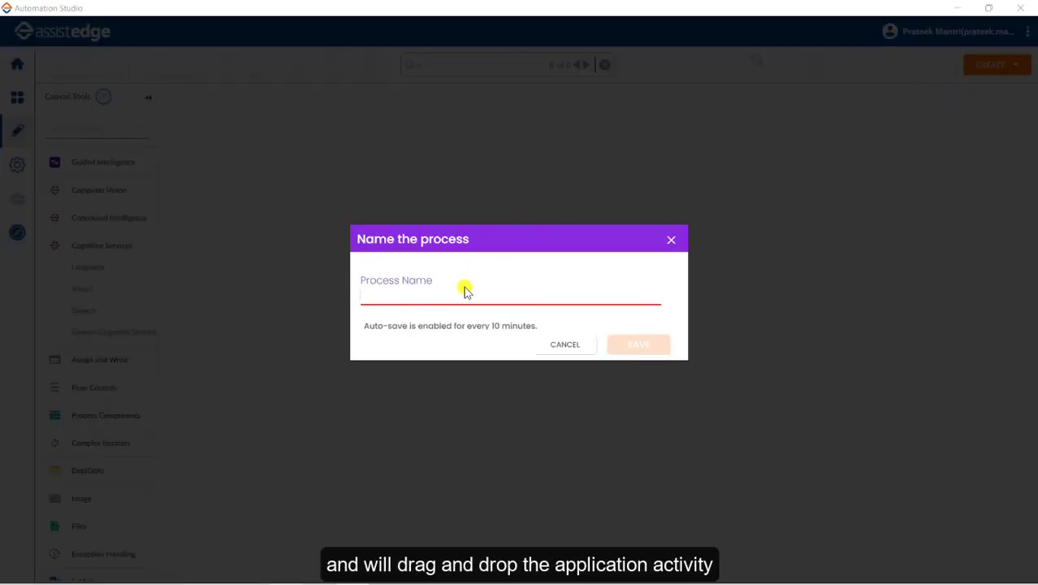
pyautogui.write('CognitiveDemo')
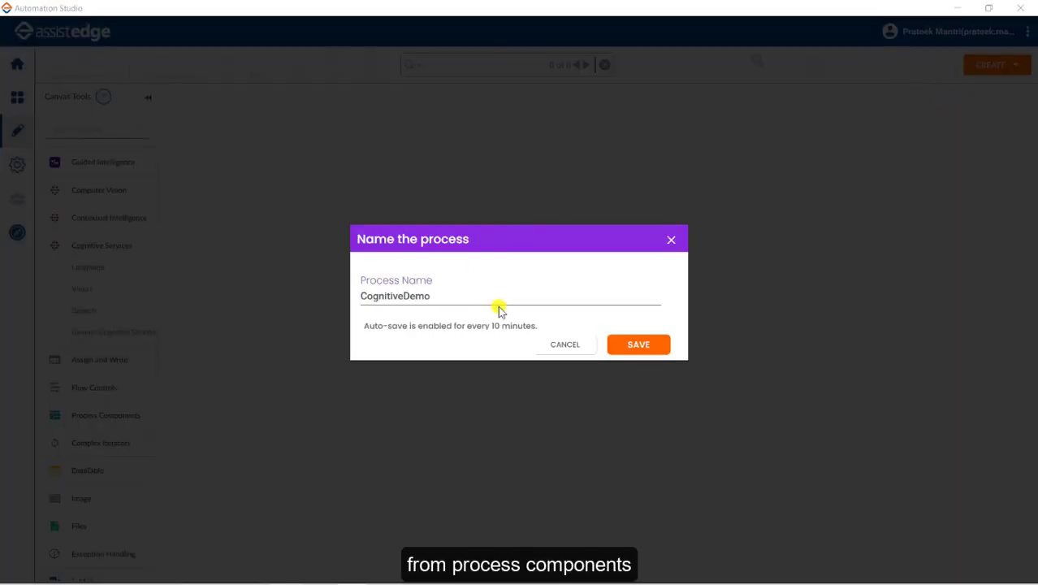
pyautogui.click(626, 349)
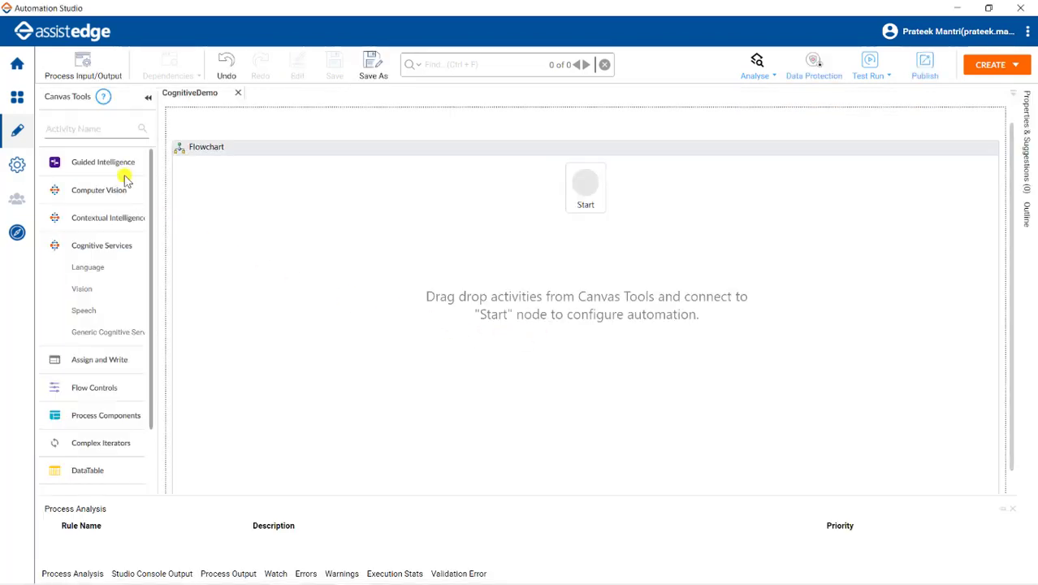
# Find the Application activity and add it to the flowchart, connected to the Start node.
pyautogui.click(98, 128)
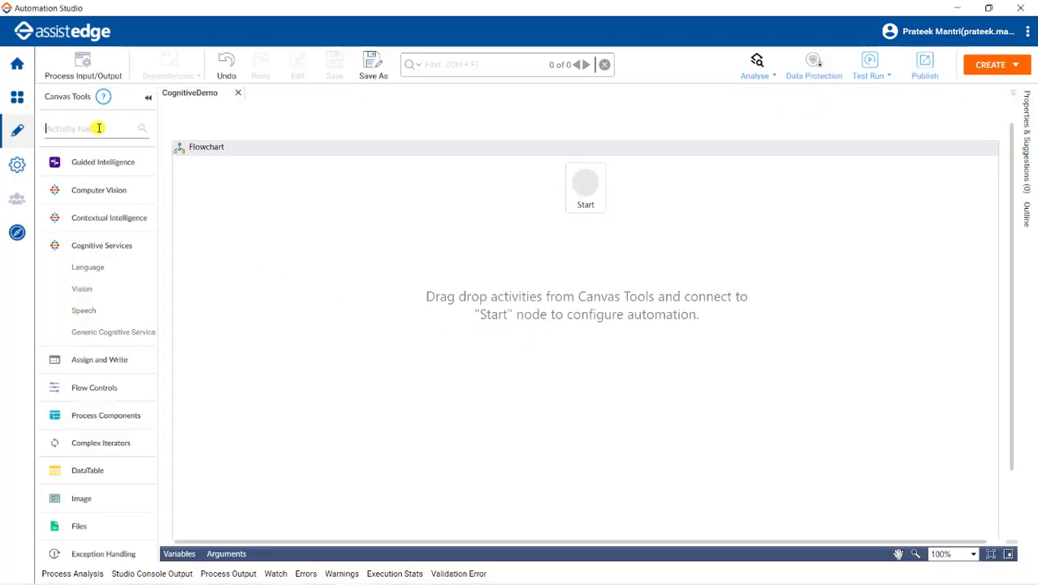
pyautogui.write('app')
pyautogui.moveTo(107, 183); pyautogui.dragTo(603, 236)
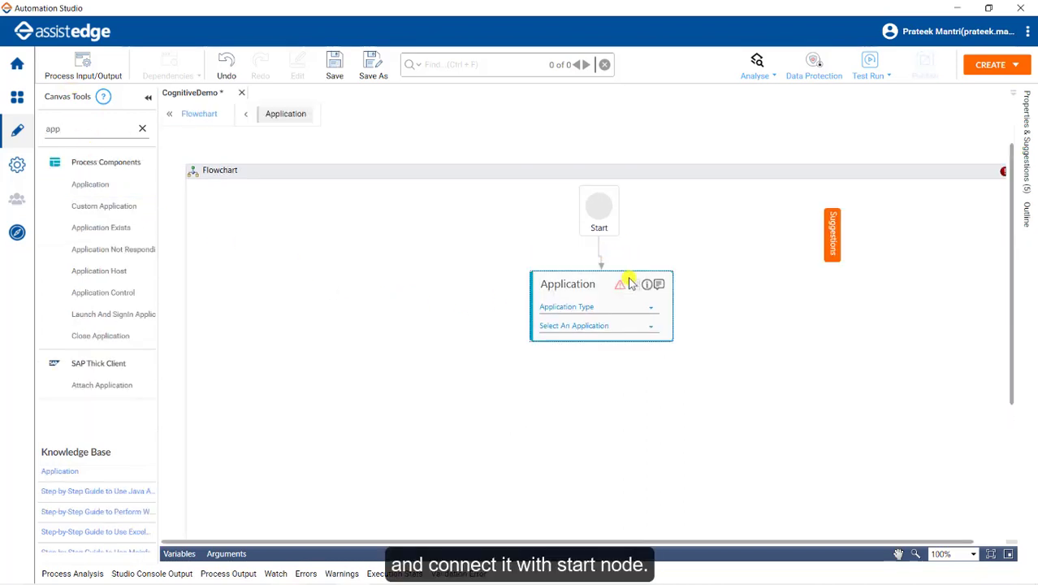
# Begin adding a new application from the Application activity, choosing CognitiveApps as its application type.
pyautogui.click(624, 307)
pyautogui.click(656, 312)
pyautogui.click(649, 327)
pyautogui.click(589, 418)
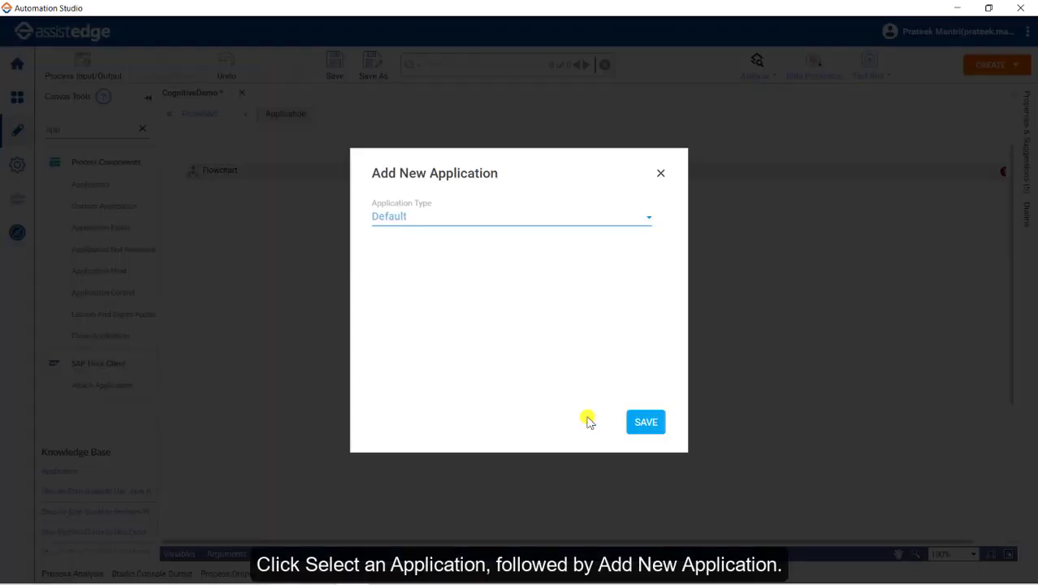
pyautogui.click(507, 218)
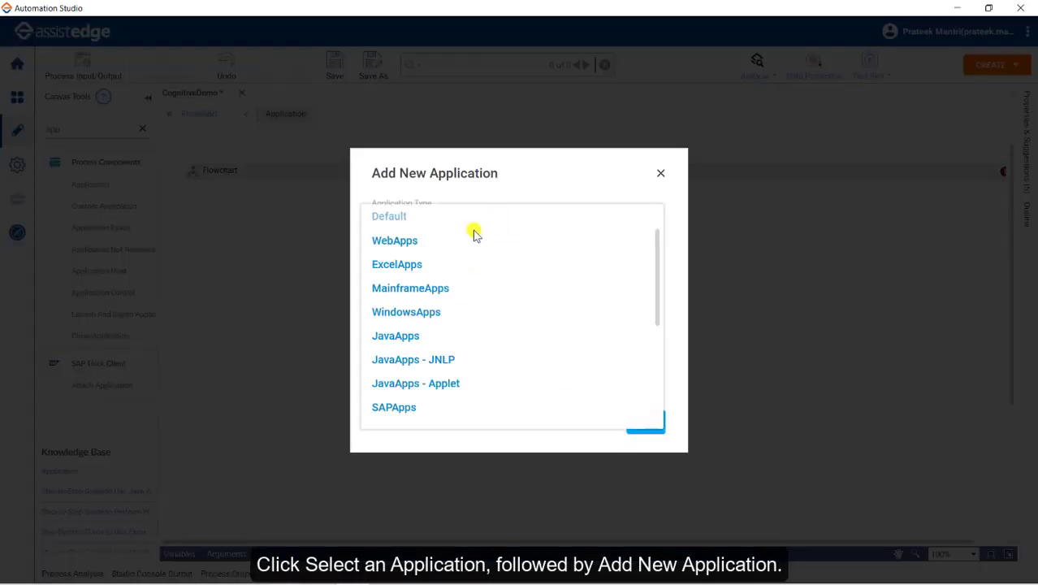
pyautogui.scroll(-5, 451, 301)
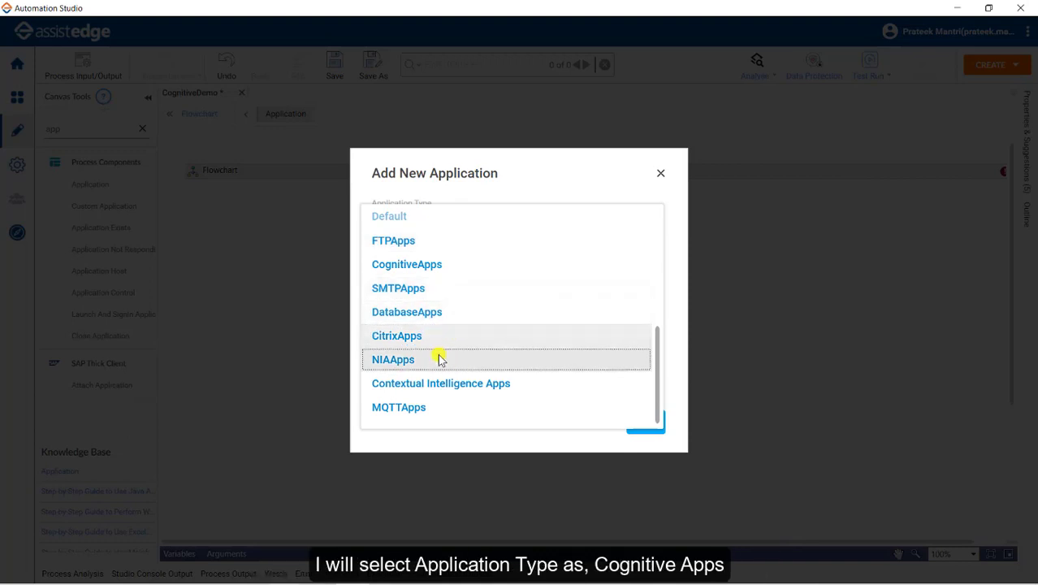
pyautogui.click(434, 270)
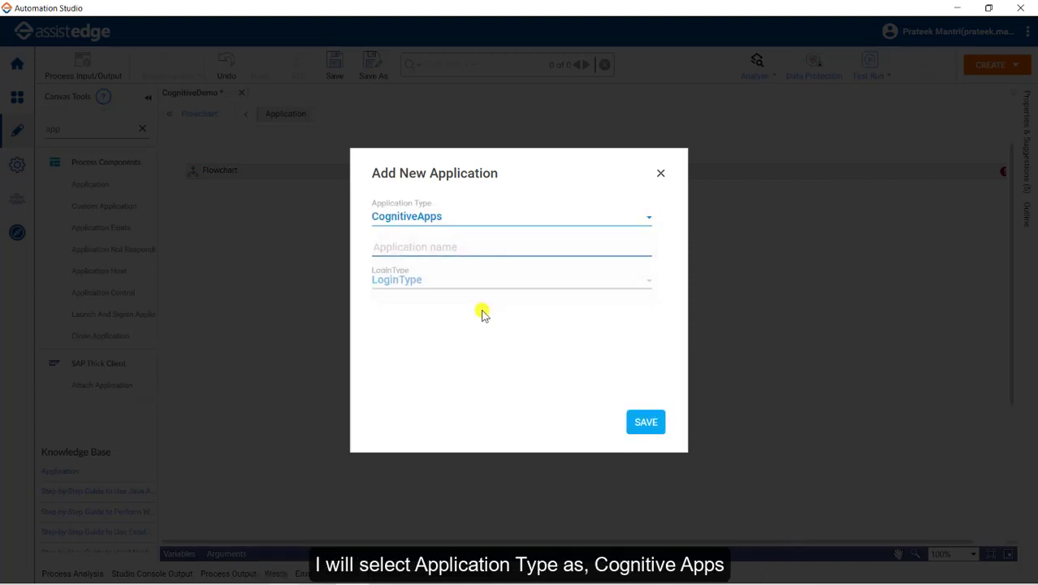
# Name the new application CognitiveApp, set its login type to Key, and save it.
pyautogui.write('C')
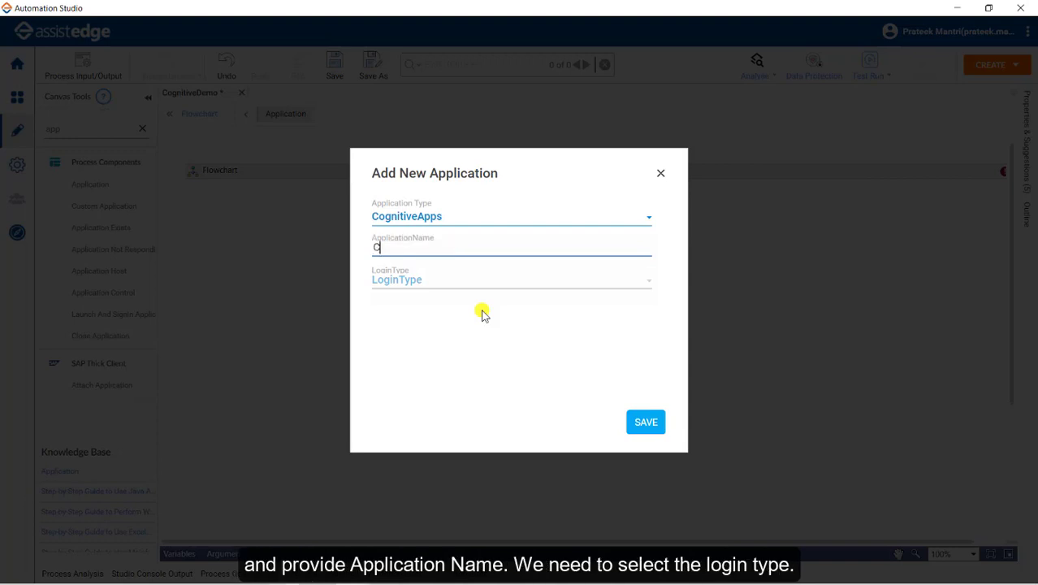
pyautogui.write('ognitiveApp')
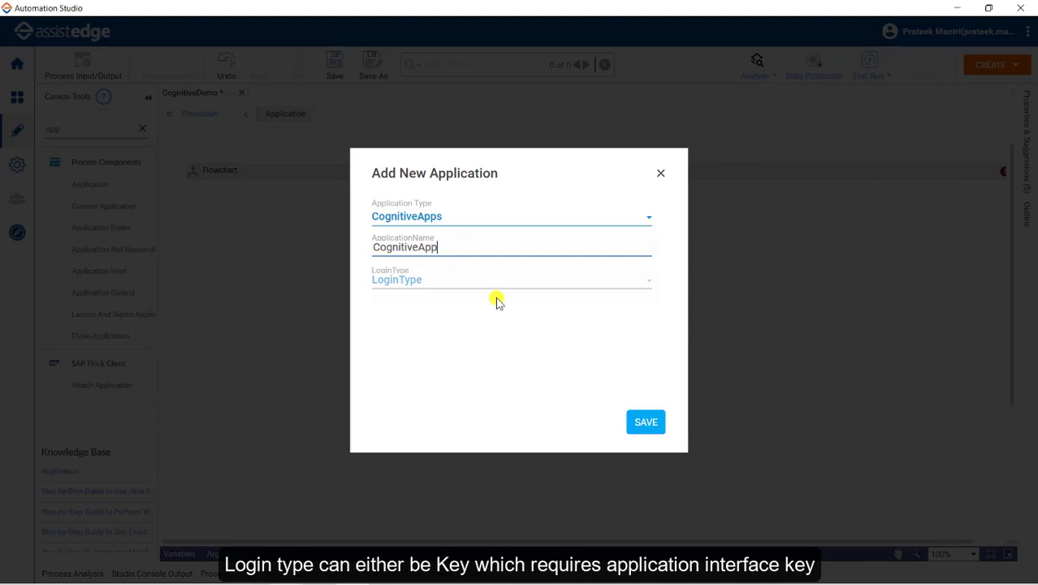
pyautogui.click(503, 286)
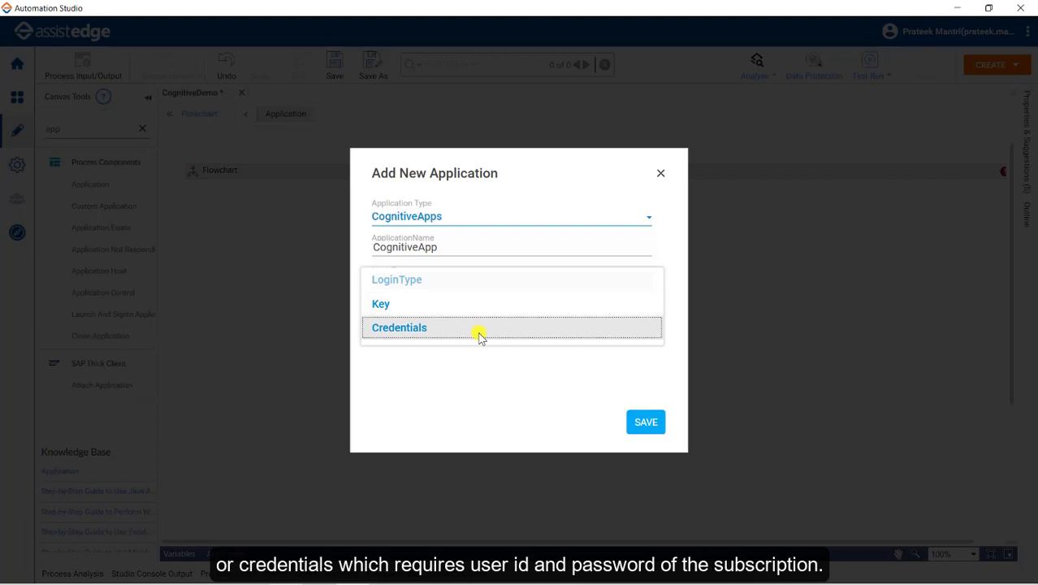
pyautogui.click(492, 305)
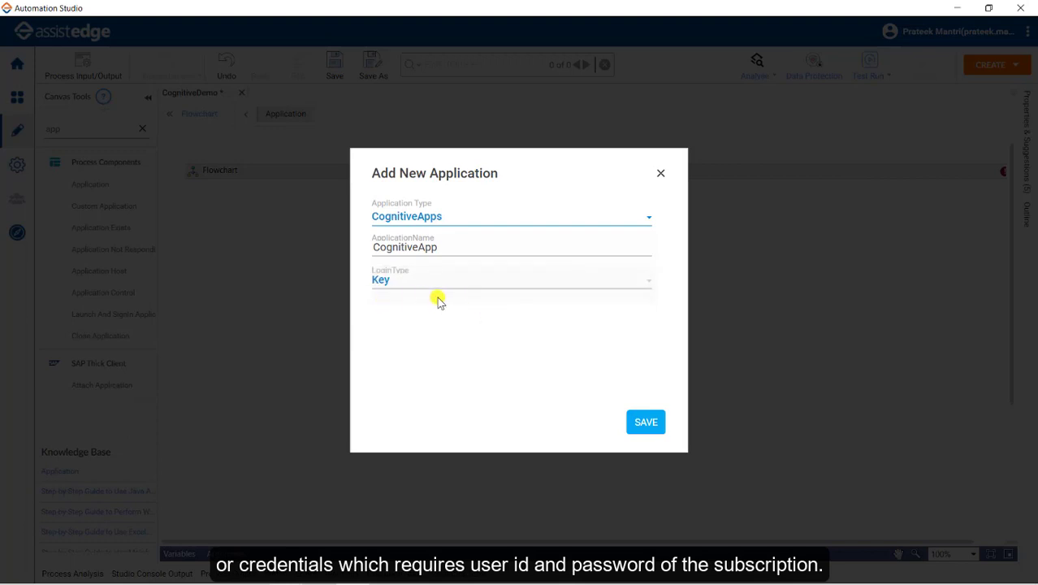
pyautogui.click(646, 431)
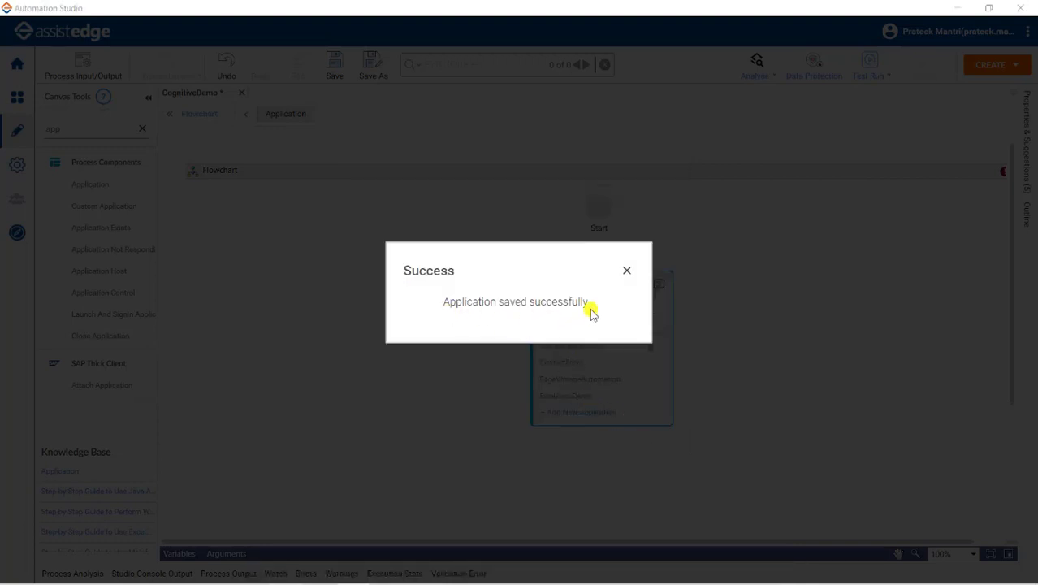
pyautogui.click(626, 270)
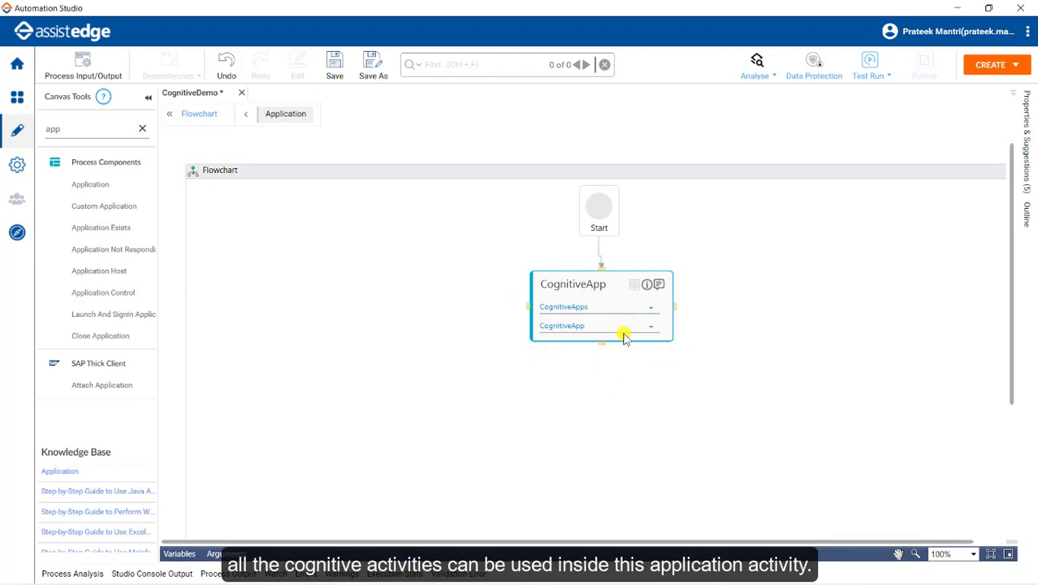
# Open the CognitiveApp activity and add a Language activity from Cognitive Services inside it.
pyautogui.doubleClick(619, 284)
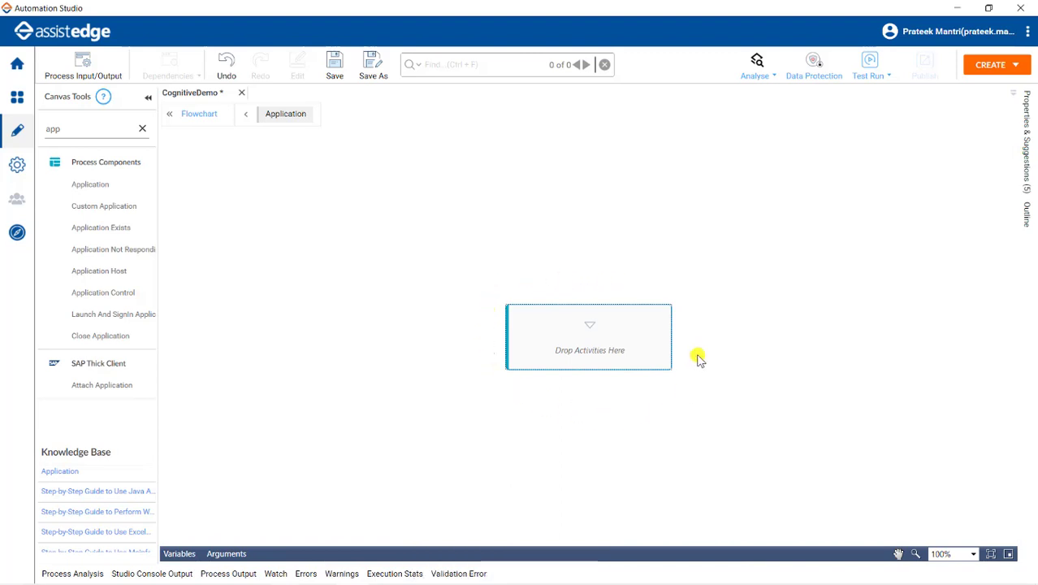
pyautogui.click(142, 129)
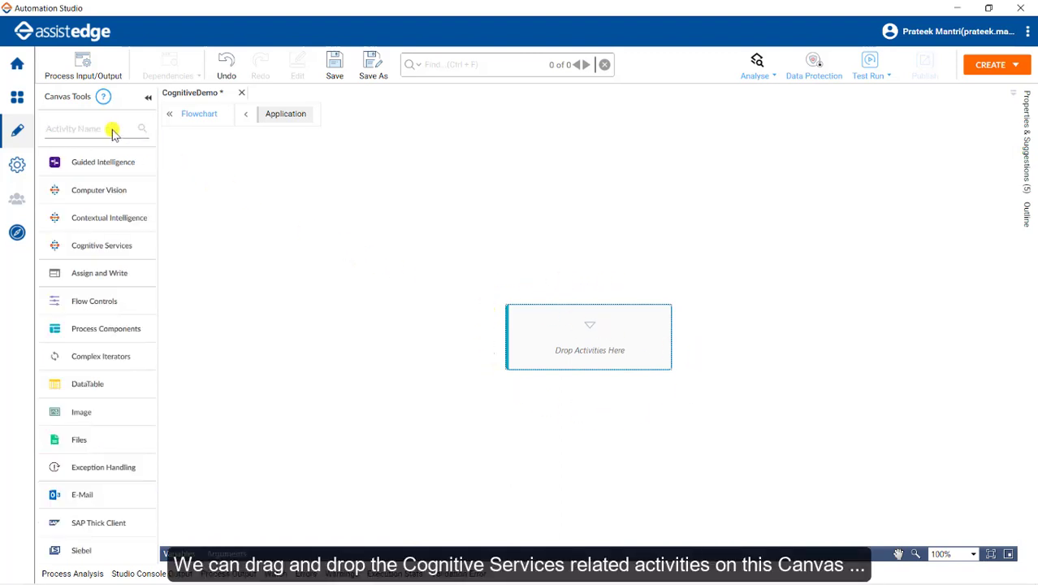
pyautogui.click(89, 246)
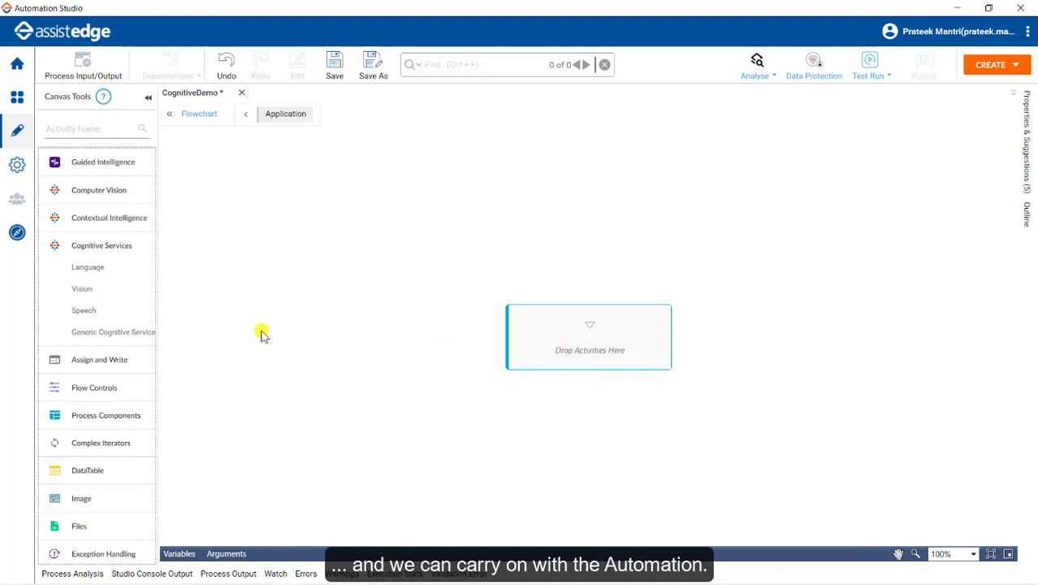
pyautogui.moveTo(98, 274); pyautogui.dragTo(590, 328)
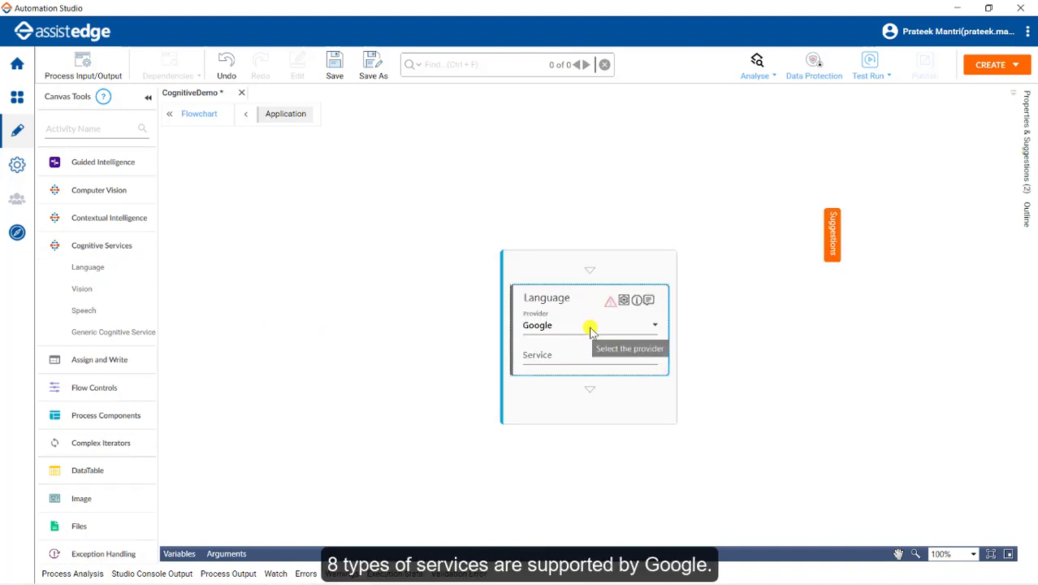
# Review the Language activity's Google services, then set its provider to Microsoft and review the services offered.
pyautogui.click(584, 357)
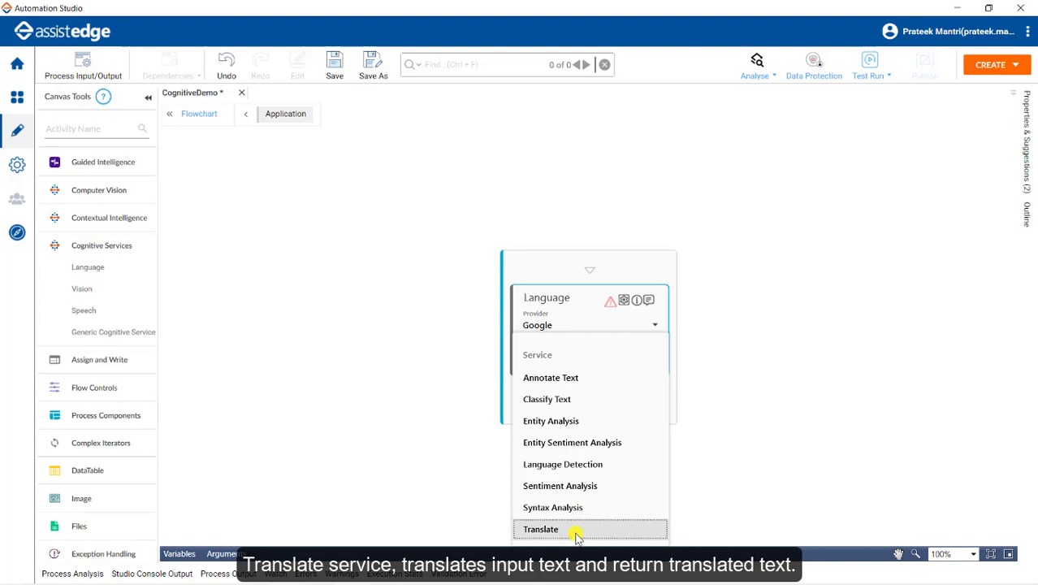
pyautogui.click(614, 331)
pyautogui.click(614, 325)
pyautogui.click(560, 344)
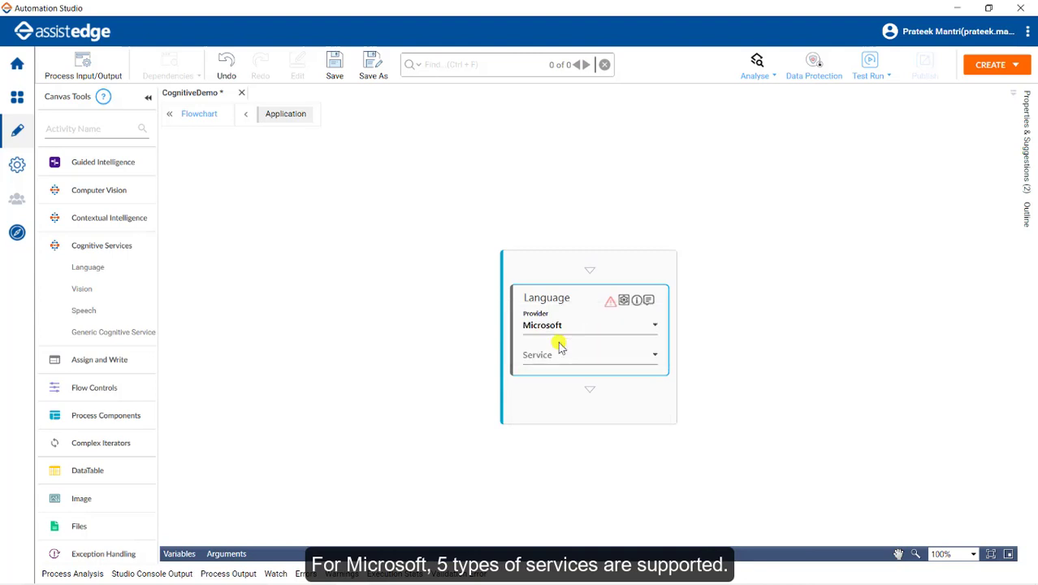
pyautogui.click(554, 355)
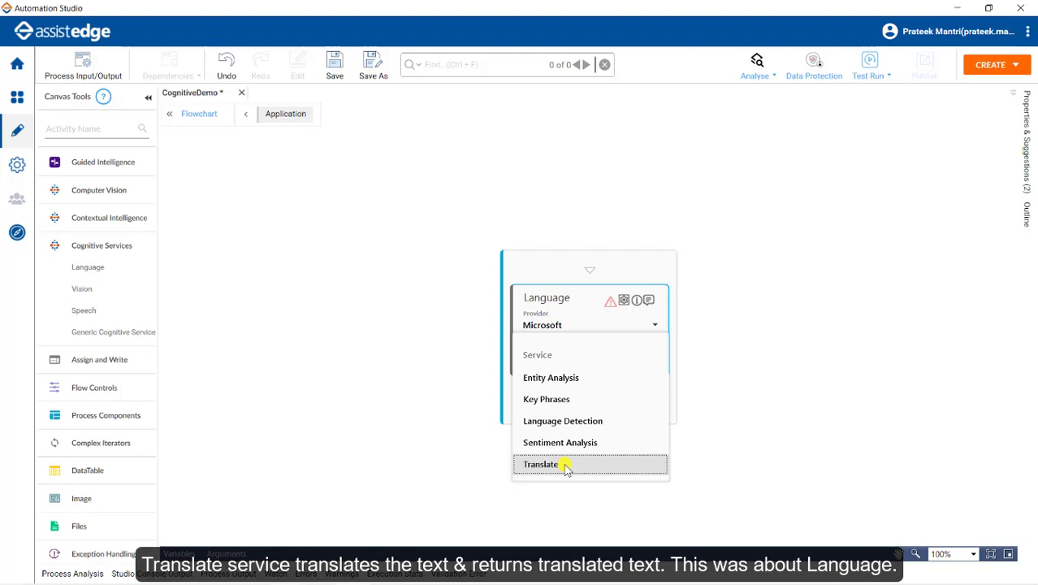
pyautogui.click(600, 326)
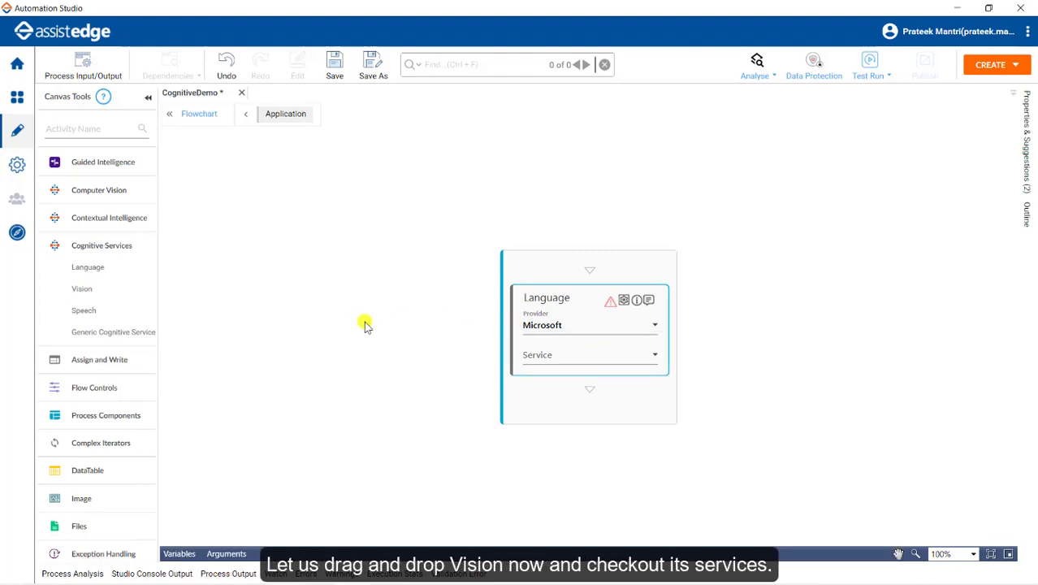
# Add a Vision activity below Language, set its provider to Microsoft, and review the services of both providers.
pyautogui.moveTo(84, 290); pyautogui.dragTo(590, 389)
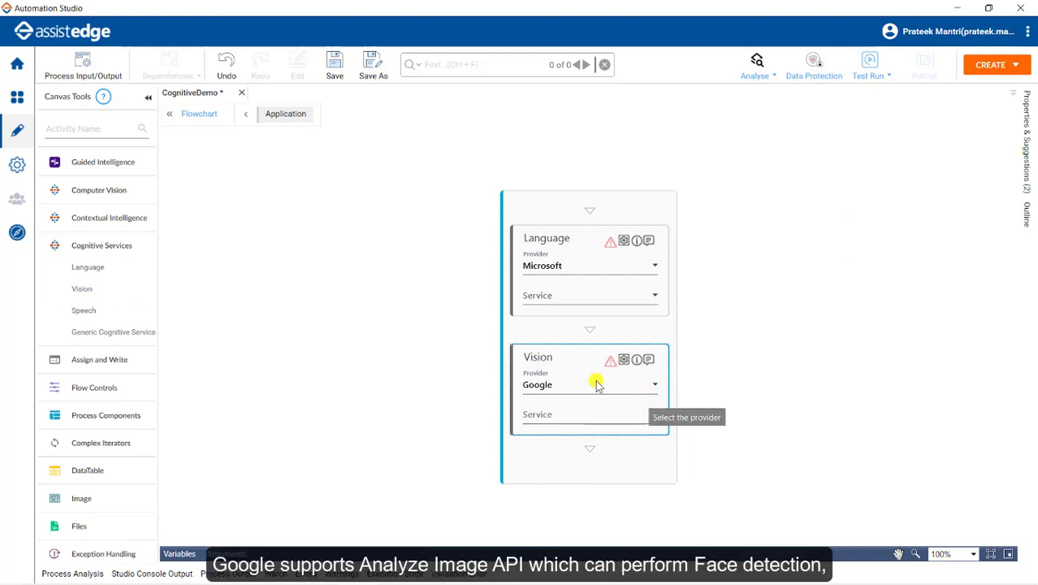
pyautogui.click(555, 421)
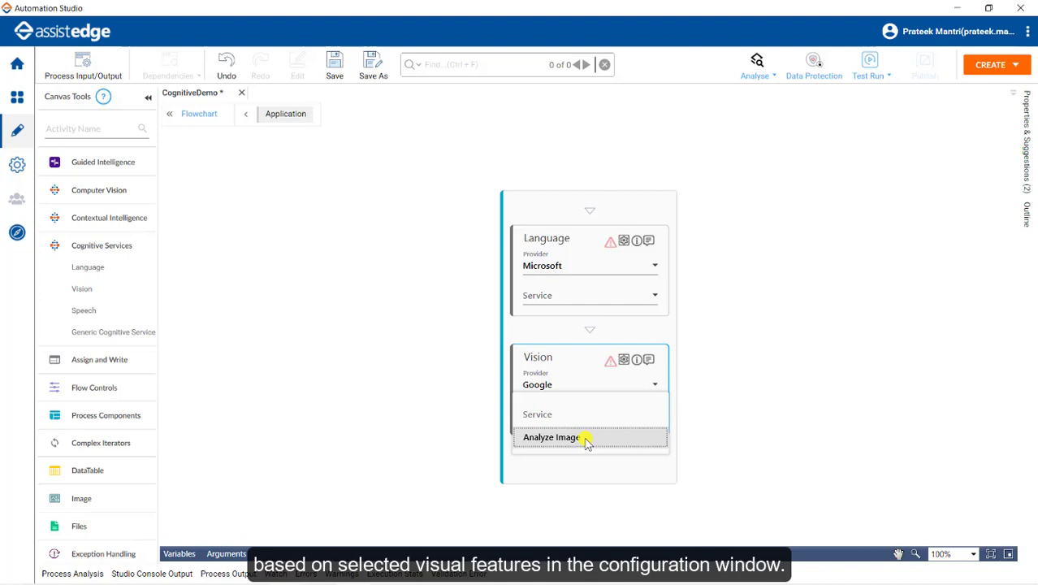
pyautogui.click(579, 391)
pyautogui.click(569, 394)
pyautogui.click(559, 407)
pyautogui.click(567, 416)
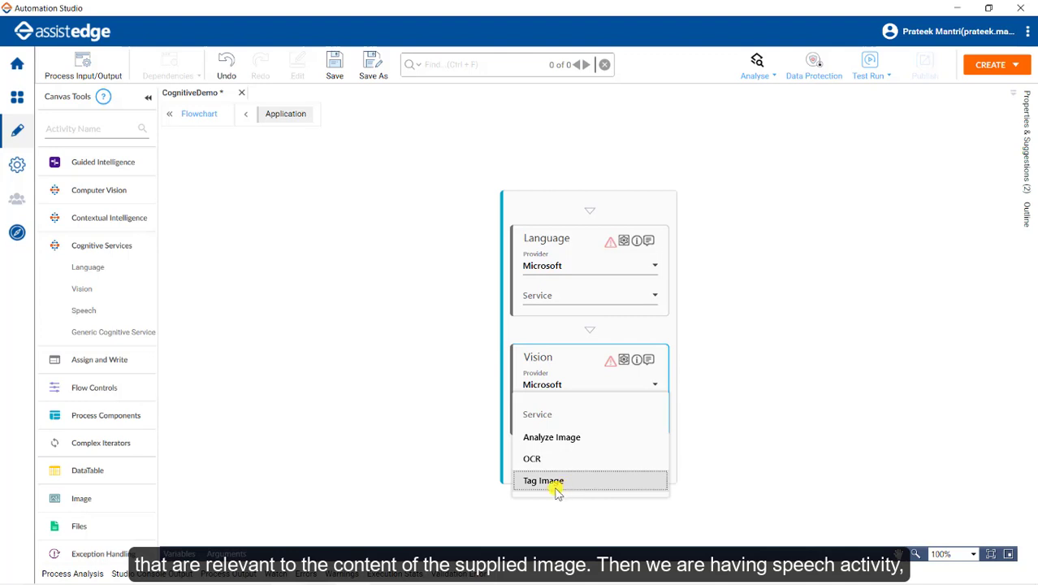
pyautogui.click(475, 483)
# Add a Speech activity below Vision, set its provider to Microsoft, and review the services of both providers.
pyautogui.moveTo(90, 310); pyautogui.dragTo(594, 451)
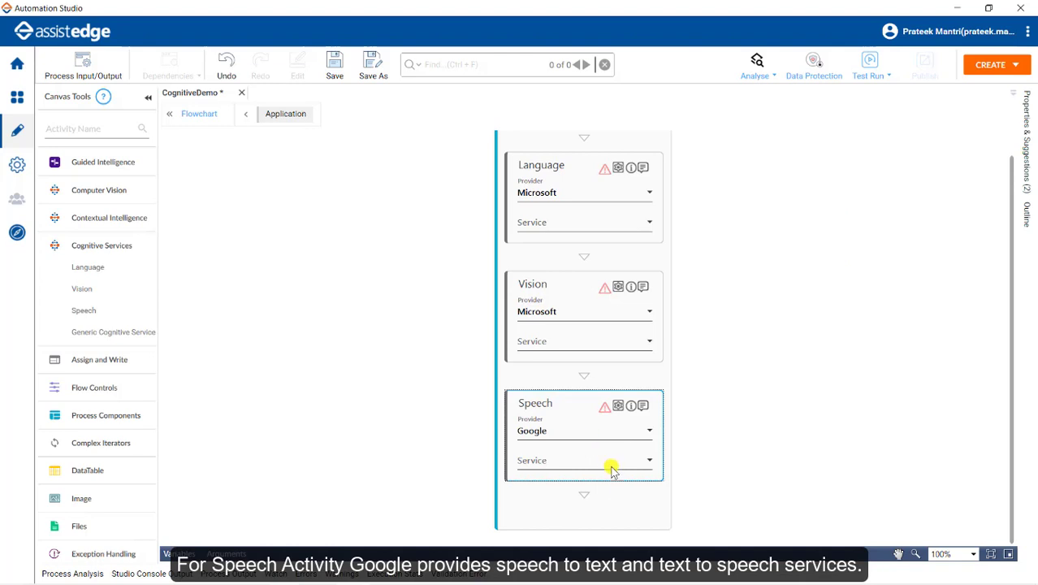
pyautogui.click(613, 468)
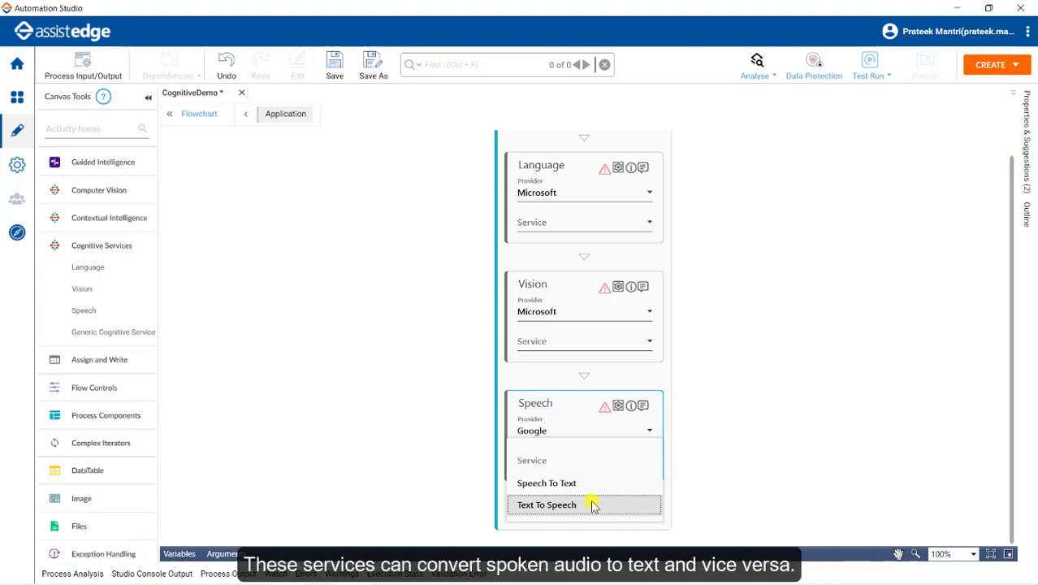
pyautogui.click(587, 432)
pyautogui.click(587, 432)
pyautogui.click(556, 457)
pyautogui.click(567, 463)
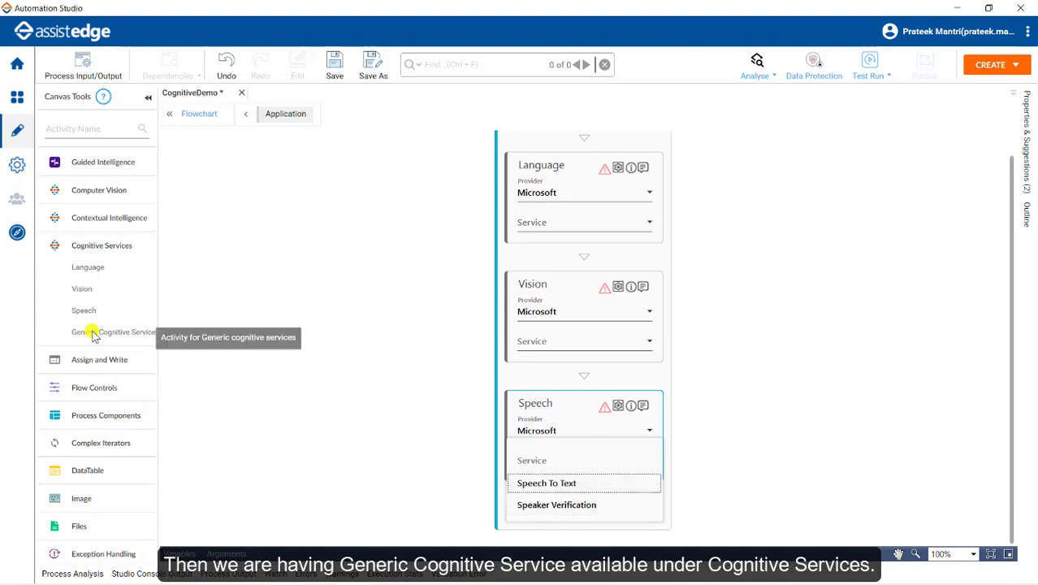
# Add a Generic Cognitive Service activity below Speech and review its provider and response header options, keeping Google as the provider.
pyautogui.moveTo(83, 336); pyautogui.dragTo(504, 485)
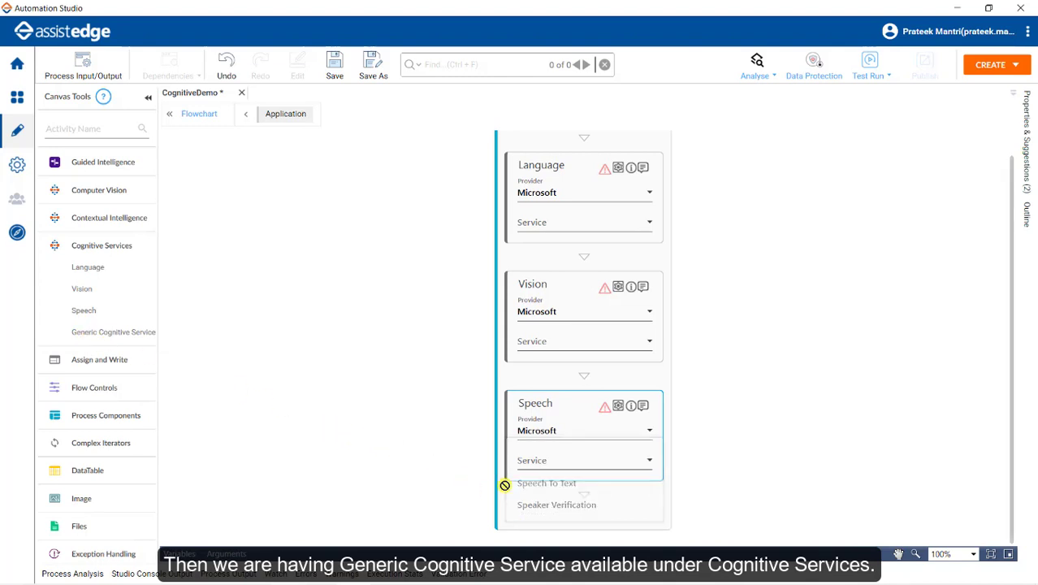
pyautogui.moveTo(102, 332); pyautogui.dragTo(585, 494)
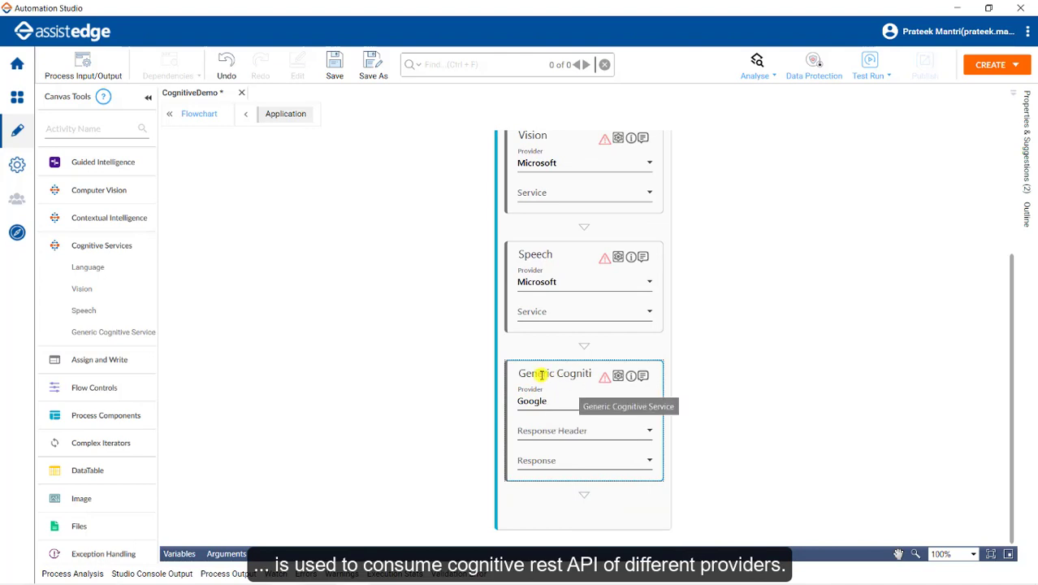
pyautogui.click(568, 411)
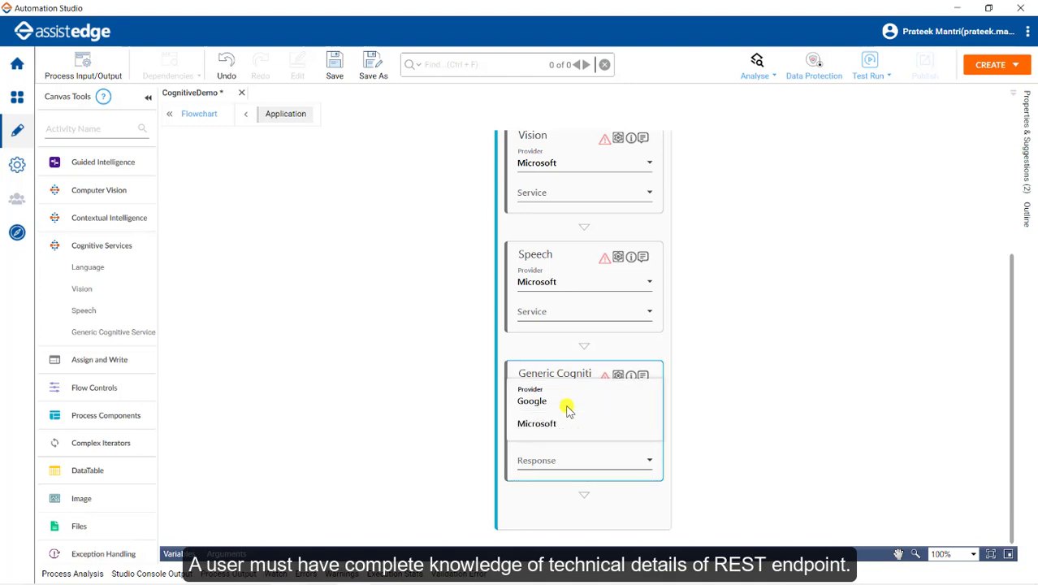
pyautogui.click(561, 407)
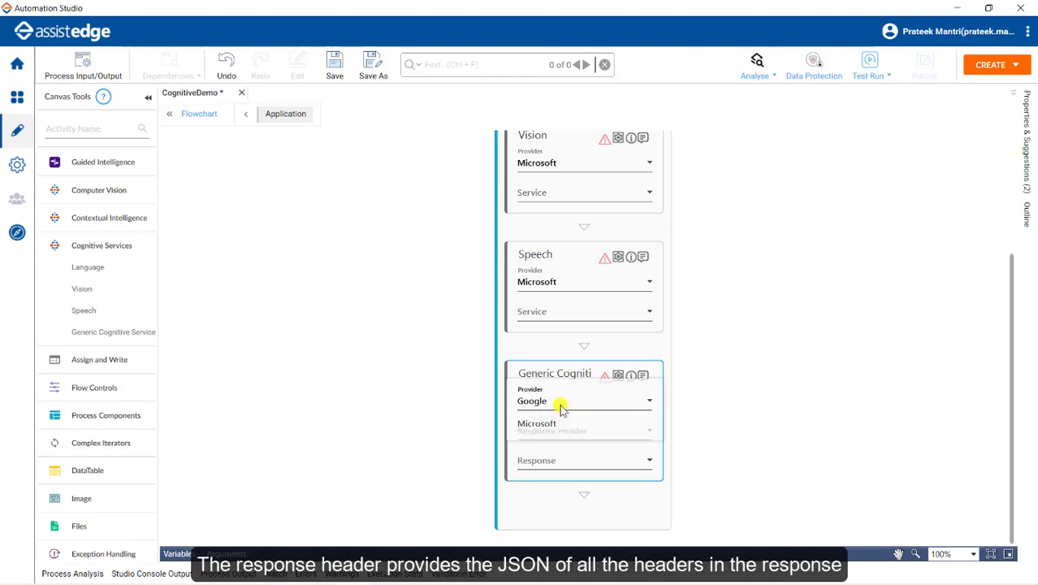
pyautogui.click(577, 431)
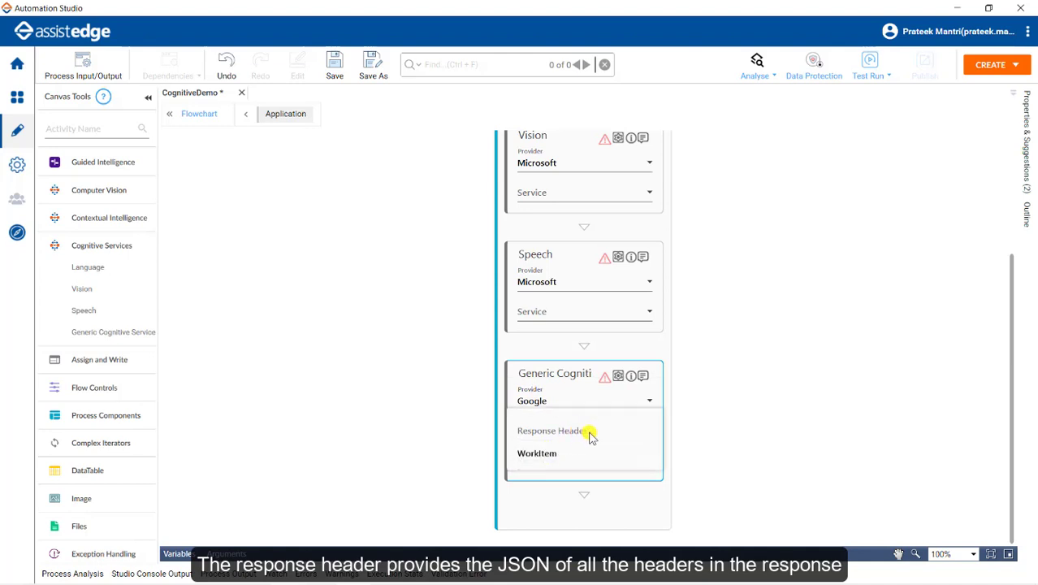
pyautogui.click(591, 437)
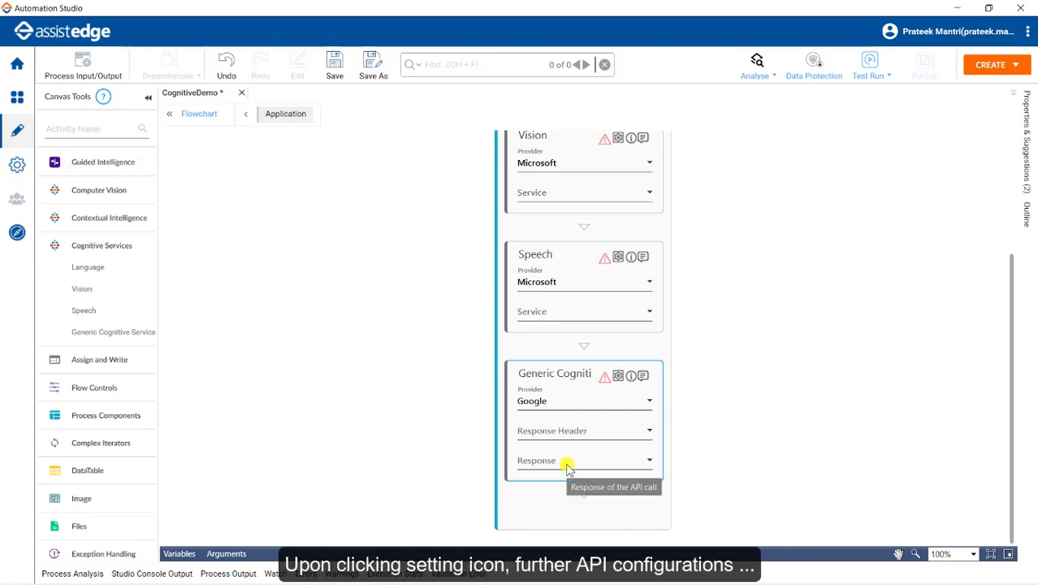
# Review the Generic Cognitive Service's API configuration, including the available Https methods, and close it.
pyautogui.click(618, 377)
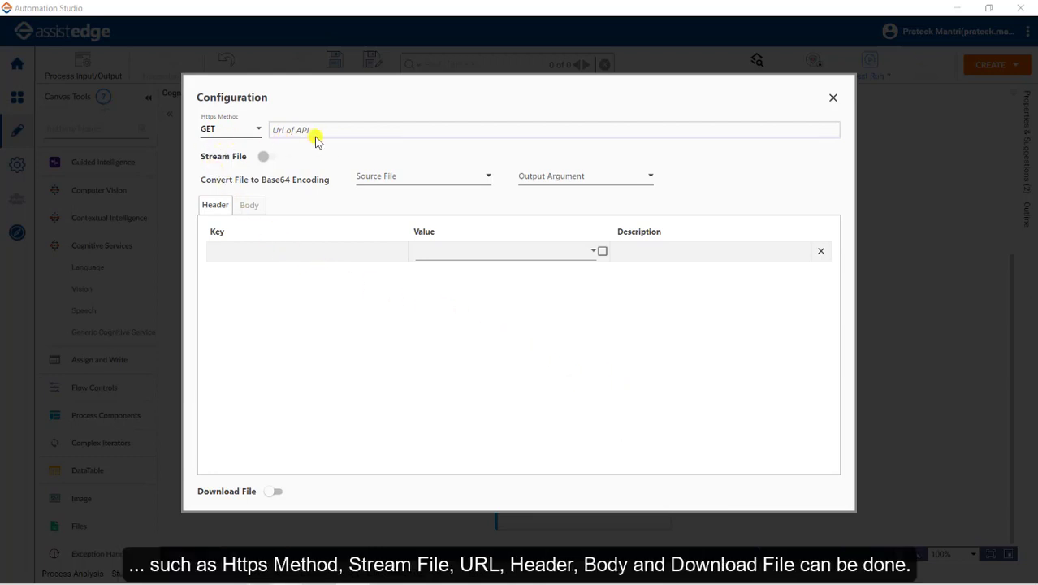
pyautogui.click(246, 133)
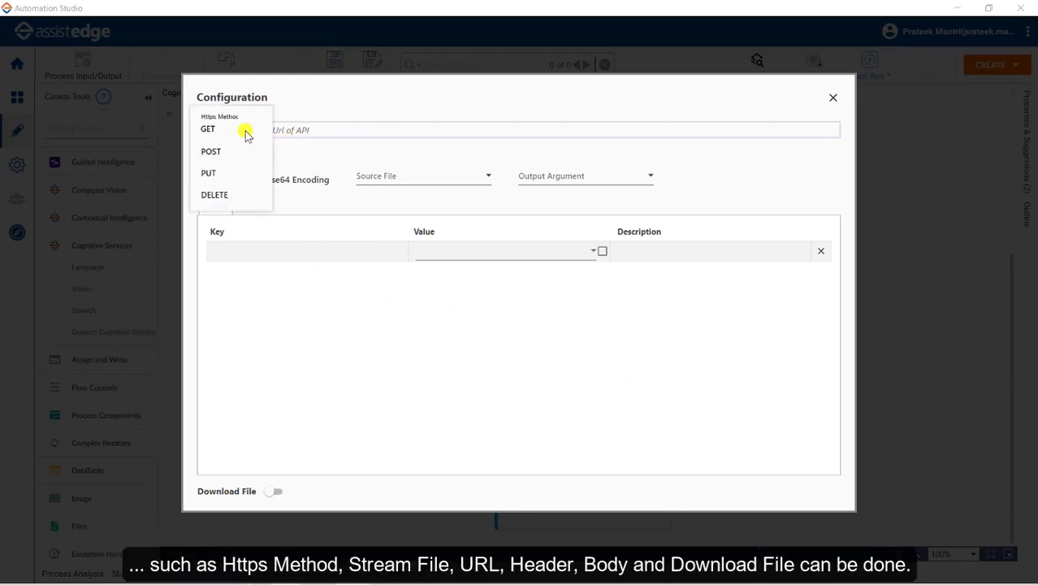
pyautogui.click(299, 161)
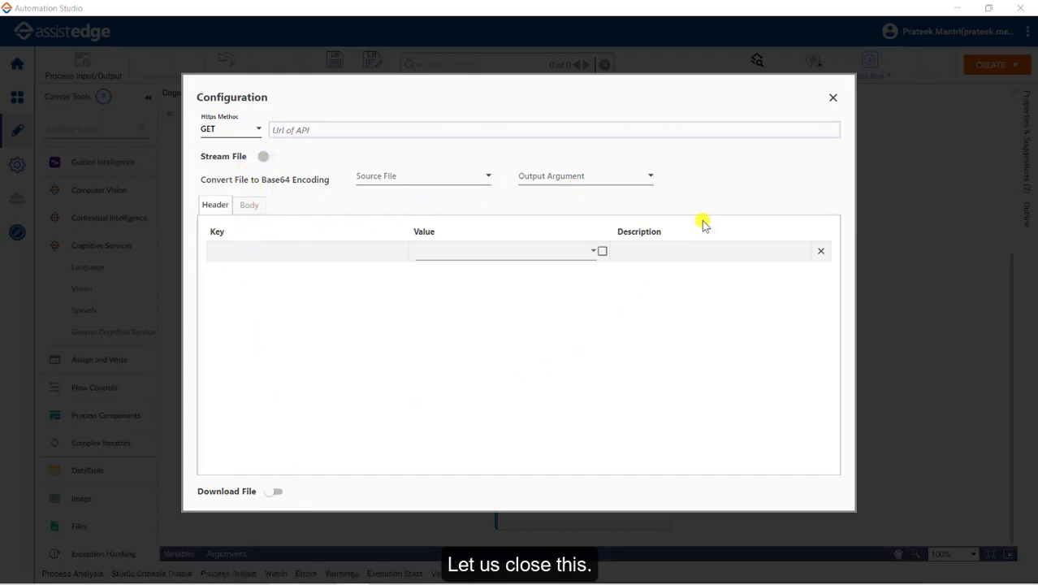
pyautogui.click(838, 98)
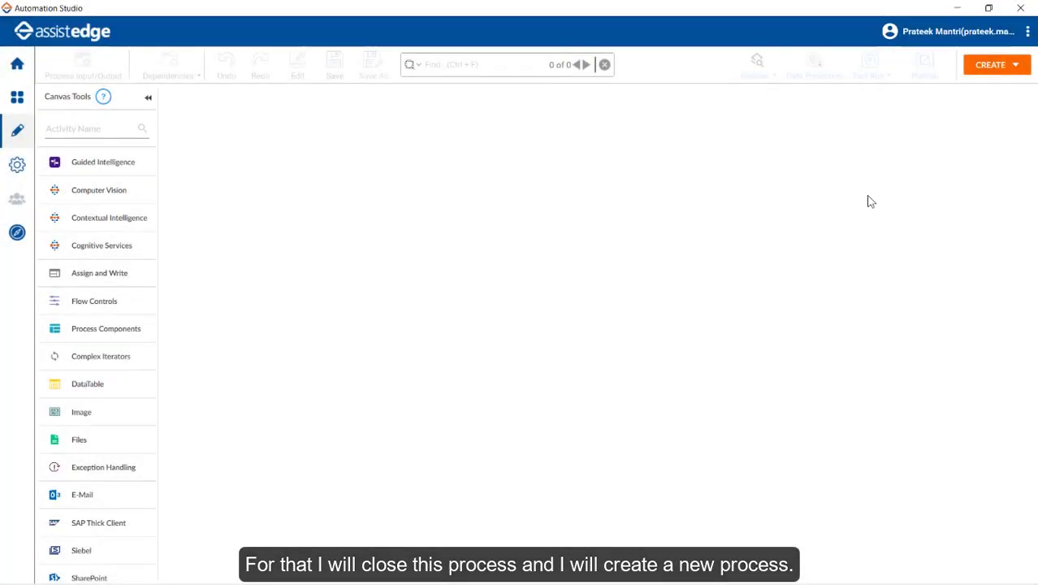
# Create a new process named CA_LanguageDetection and expand the Cognitive Services activities.
pyautogui.click(1008, 70)
pyautogui.click(945, 102)
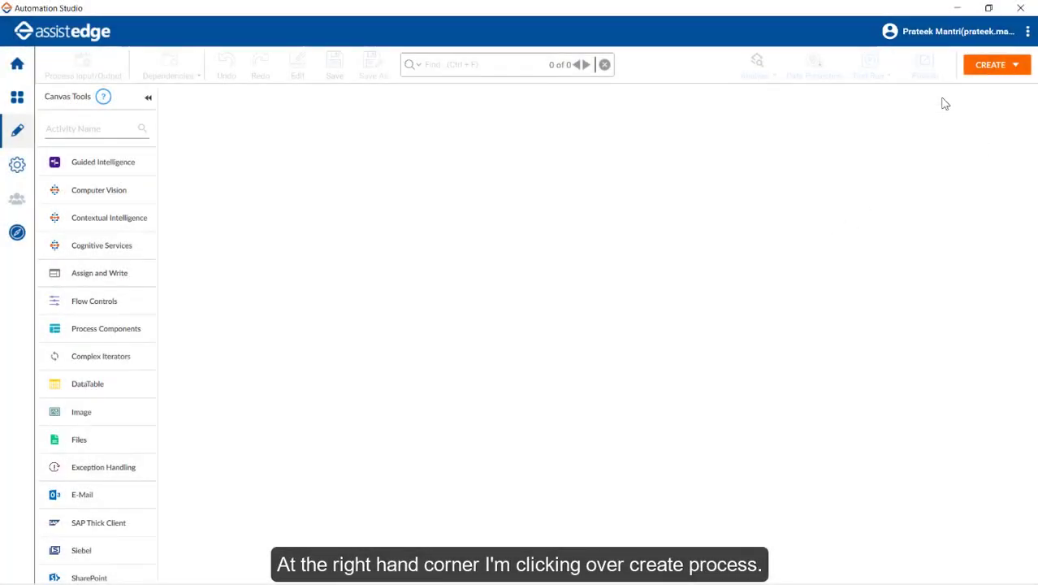
pyautogui.write('CA_LanguageDetection')
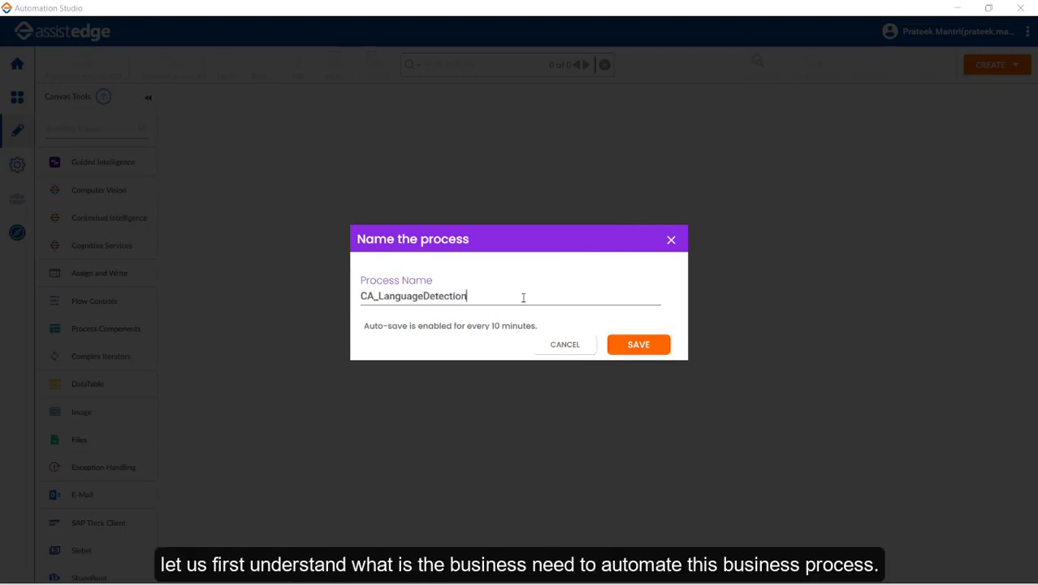
pyautogui.click(660, 346)
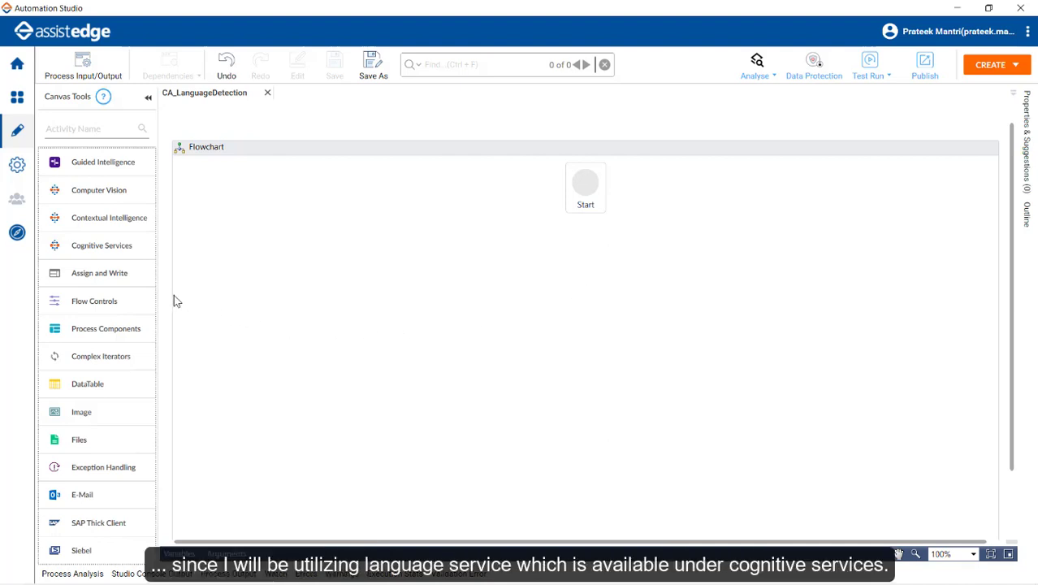
pyautogui.click(109, 247)
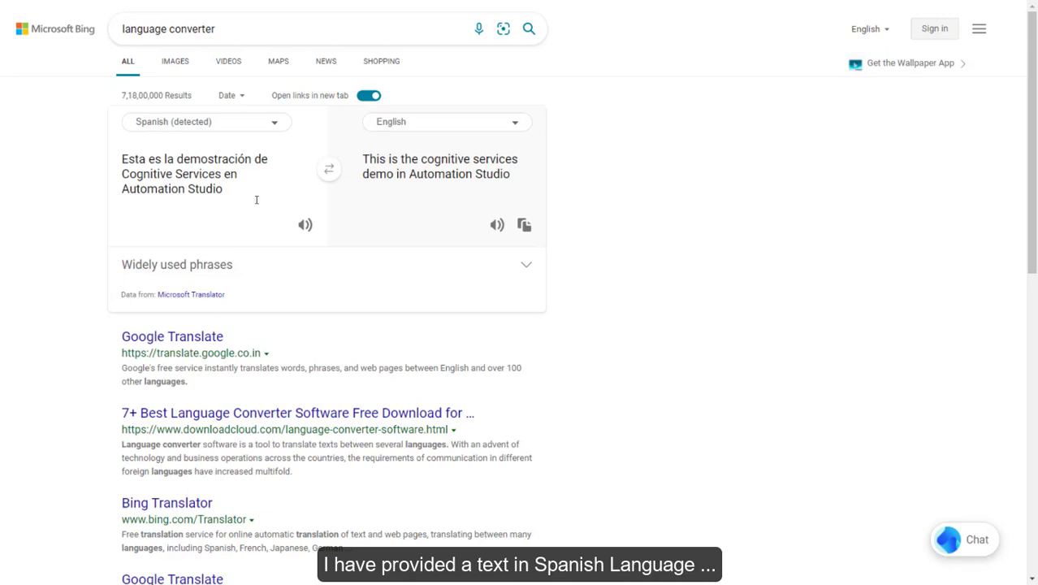
# Examine the English translation of the Spanish sample text in Bing's language converter and return to Automation Studio.
pyautogui.tripleClick(367, 158)
pyautogui.moveTo(367, 159); pyautogui.dragTo(520, 185)
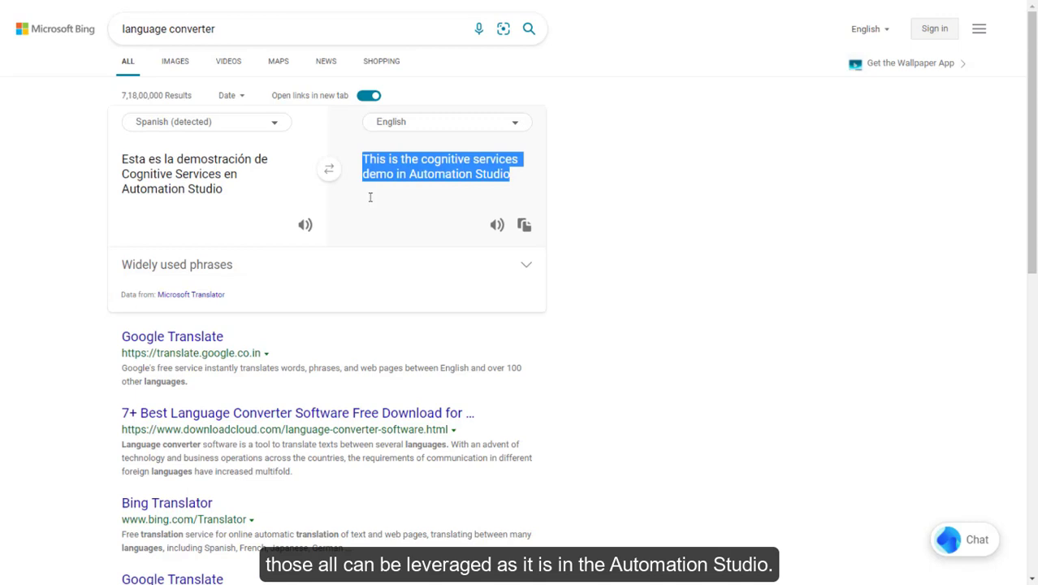
pyautogui.hotkey('alt', 'Tab')
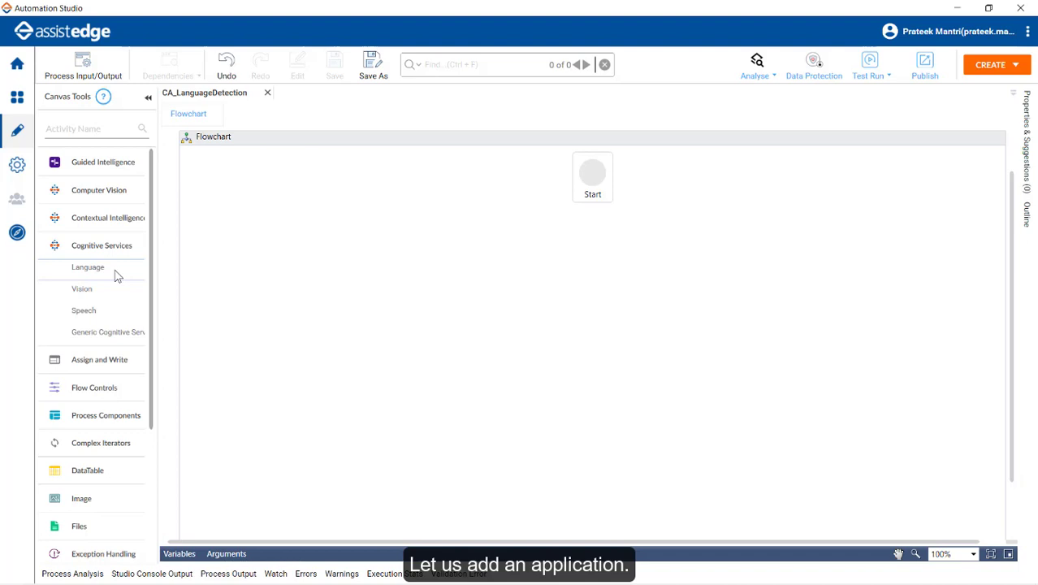
# Add a new application of type CognitiveApps named CALanguageDetection.
pyautogui.click(19, 171)
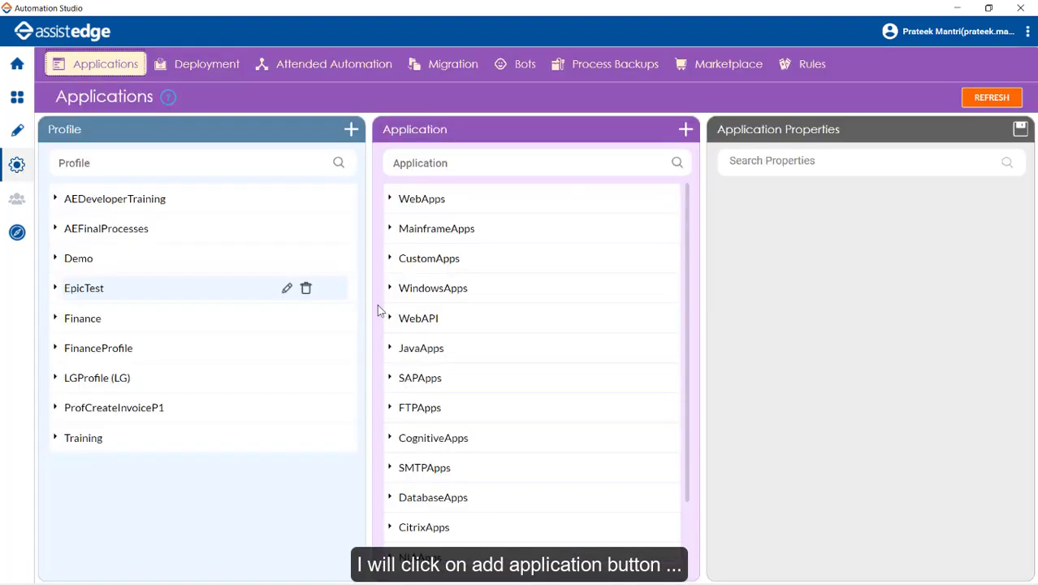
pyautogui.click(685, 130)
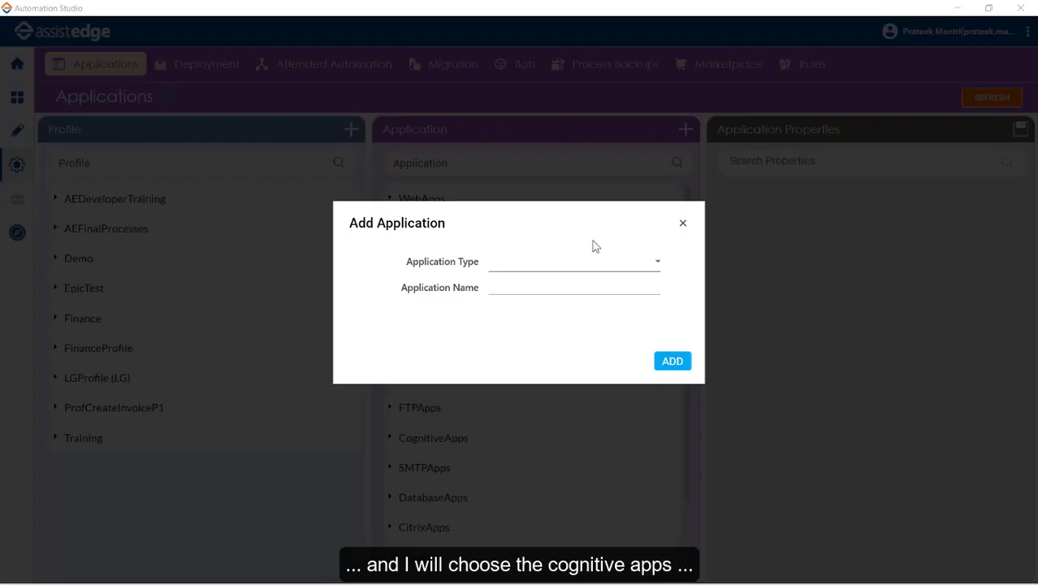
pyautogui.click(591, 262)
pyautogui.scroll(-3, 484, 294)
pyautogui.click(487, 289)
pyautogui.click(546, 287)
pyautogui.write('CALanguageDetectio')
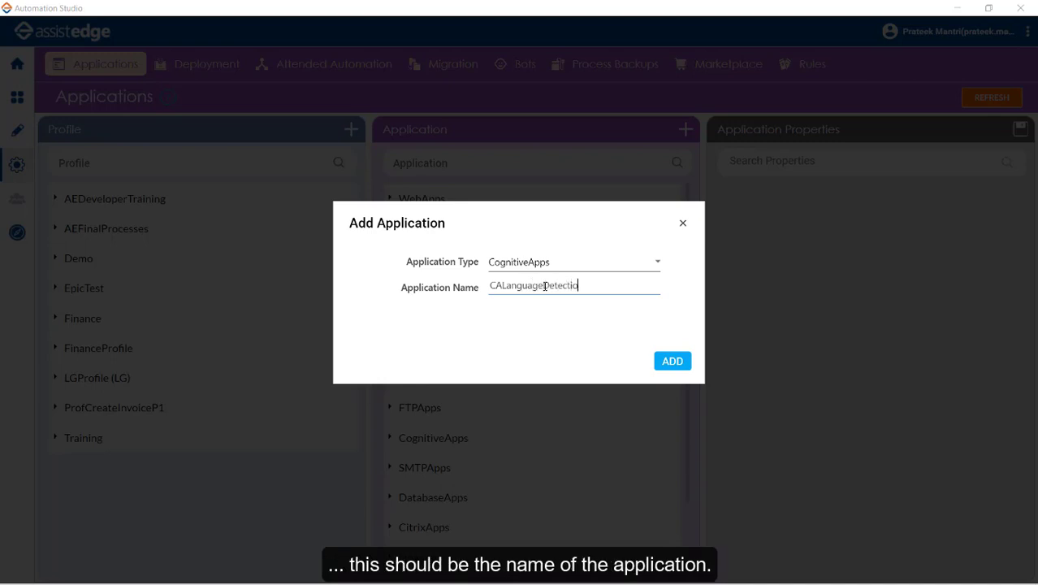
pyautogui.write('n')
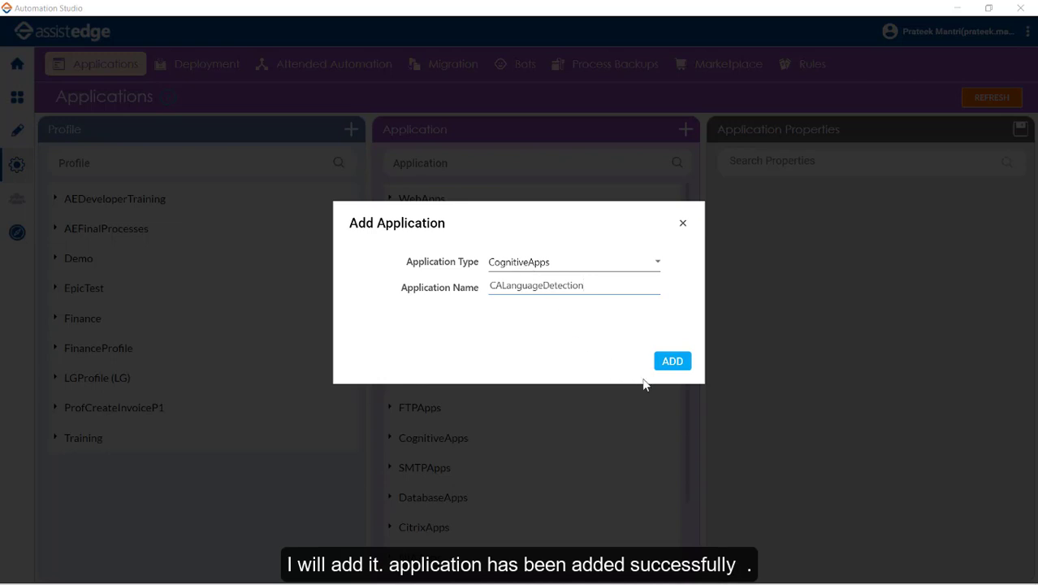
pyautogui.click(671, 362)
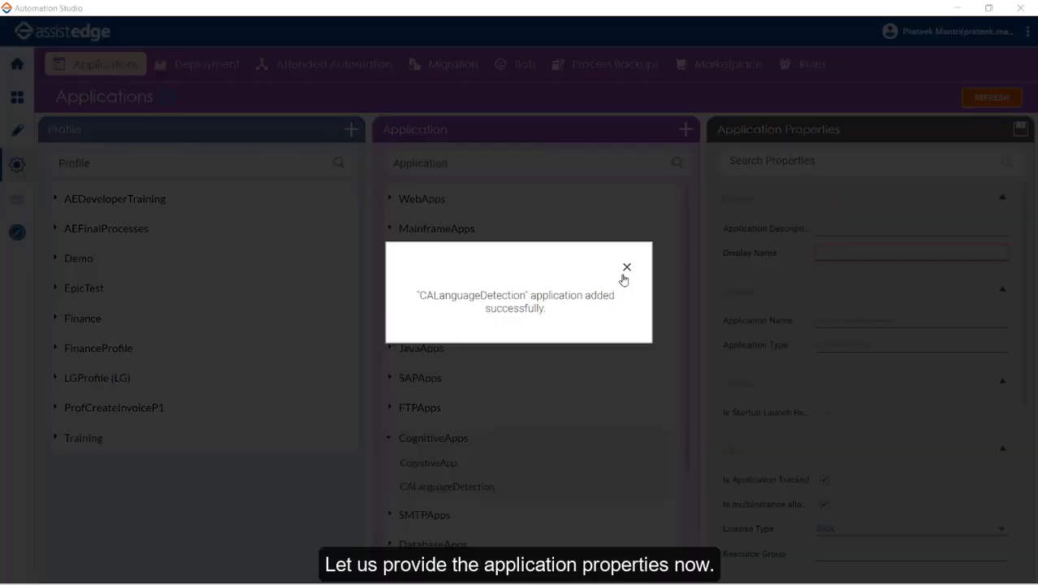
pyautogui.click(625, 270)
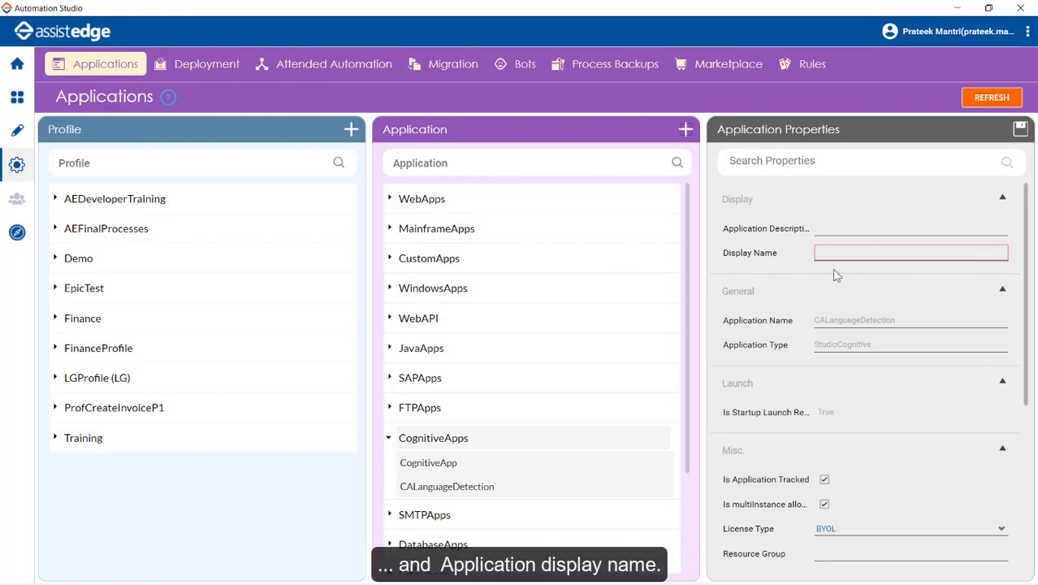
# Set both the display name and the application description of CALanguageDetection to "Language Detection".
pyautogui.click(900, 254)
pyautogui.write('Language')
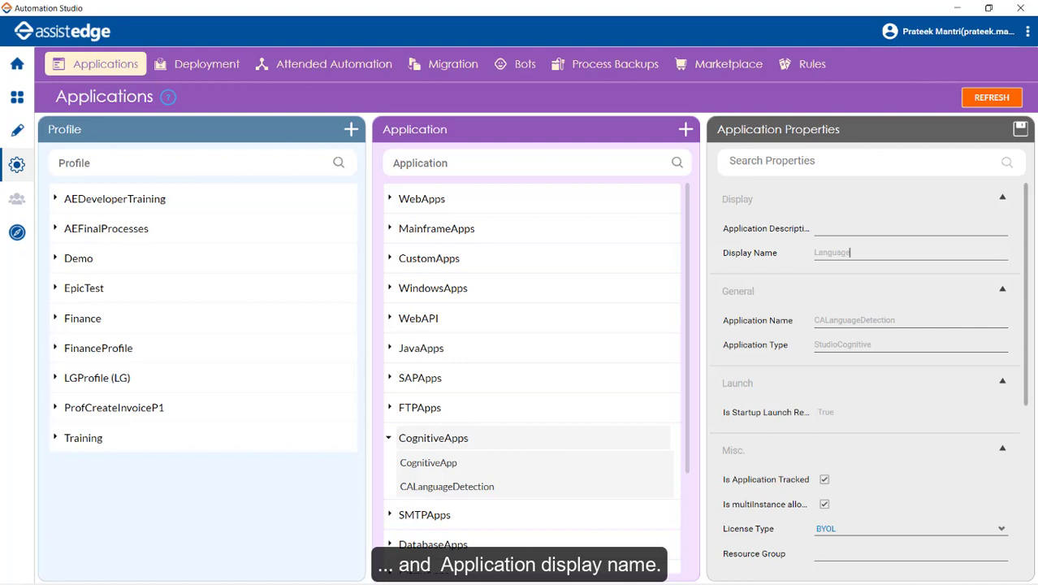
pyautogui.write(' Detection')
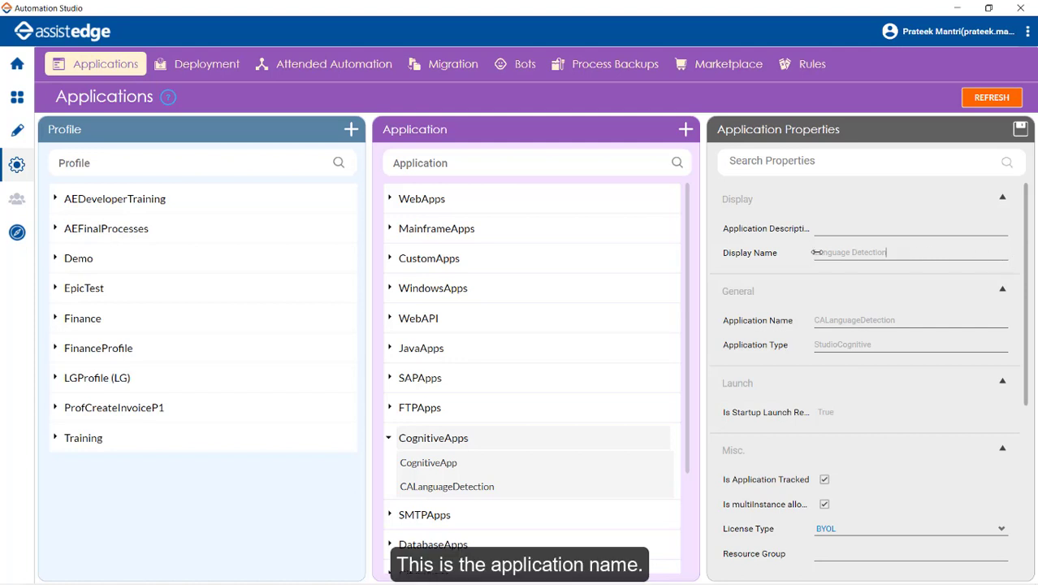
pyautogui.moveTo(916, 250); pyautogui.dragTo(800, 268)
pyautogui.hotkey('ctrl', 'c')
pyautogui.click(836, 229)
pyautogui.hotkey('ctrl', 'v')
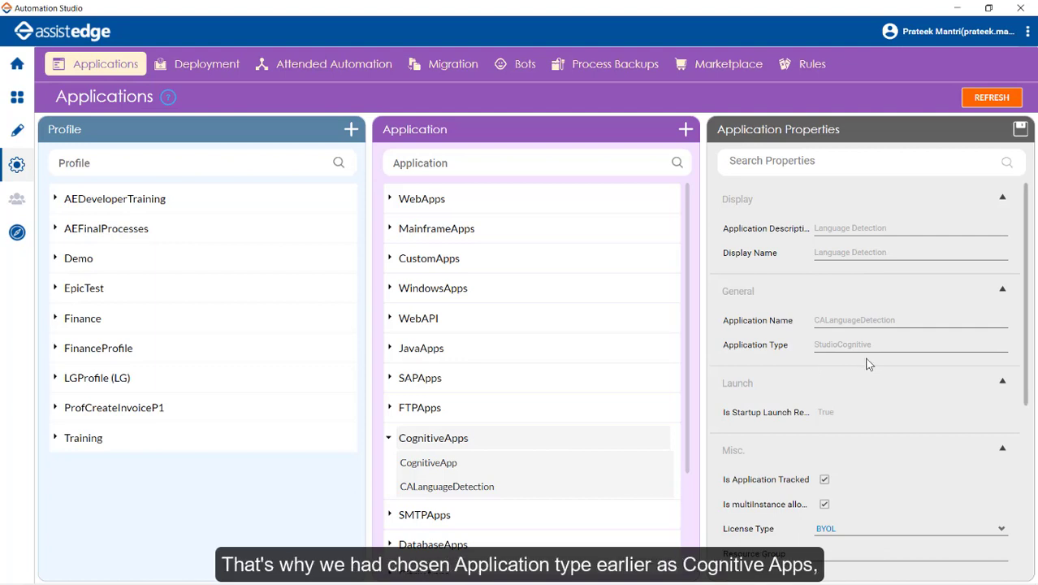
# Check the application type, choose BYOL as the license type and leave the resource group empty.
pyautogui.scroll(-1, 868, 364)
pyautogui.scroll(-1, 868, 363)
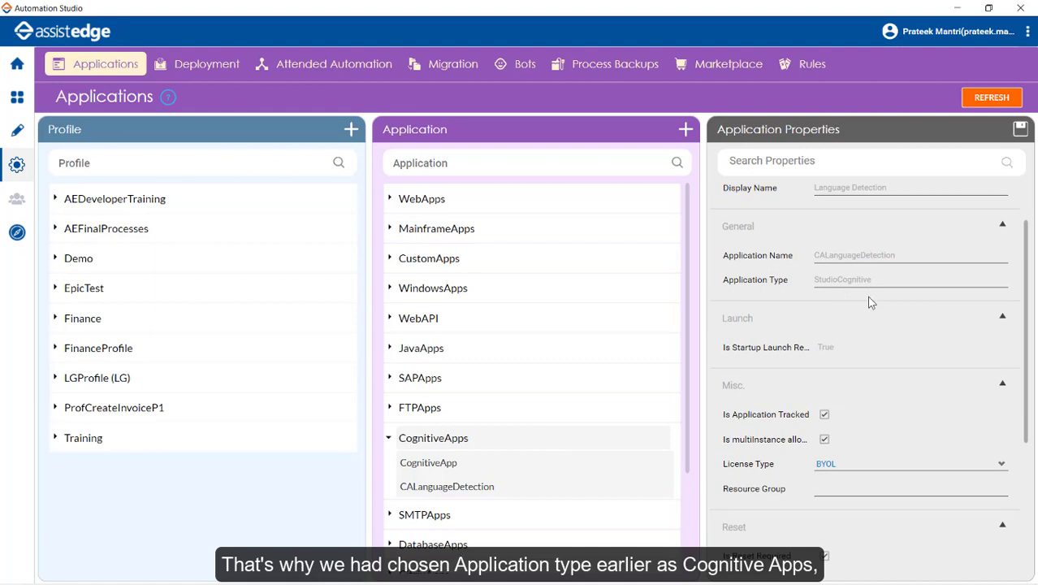
pyautogui.doubleClick(825, 279)
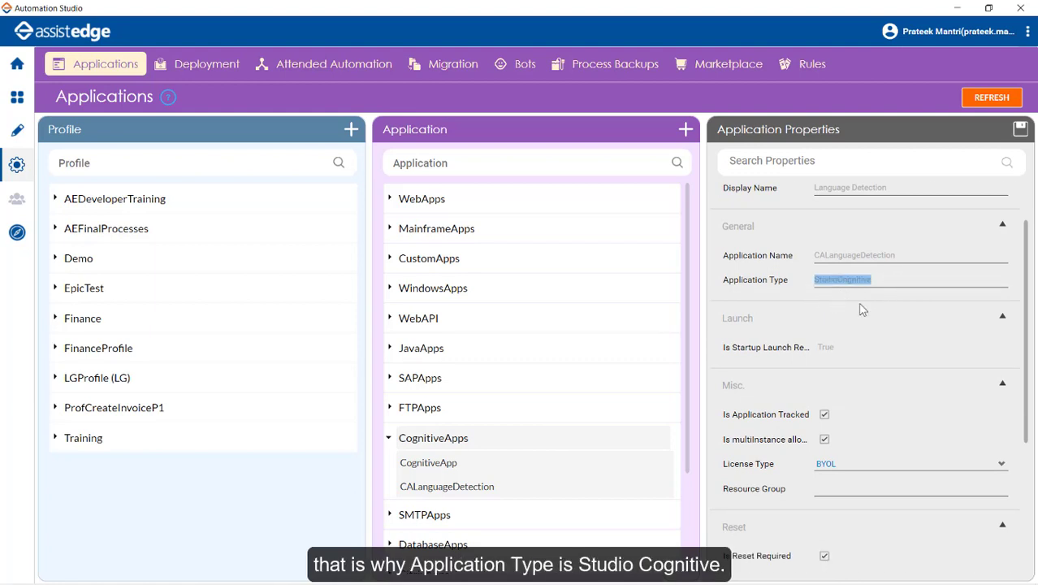
pyautogui.scroll(-3, 860, 314)
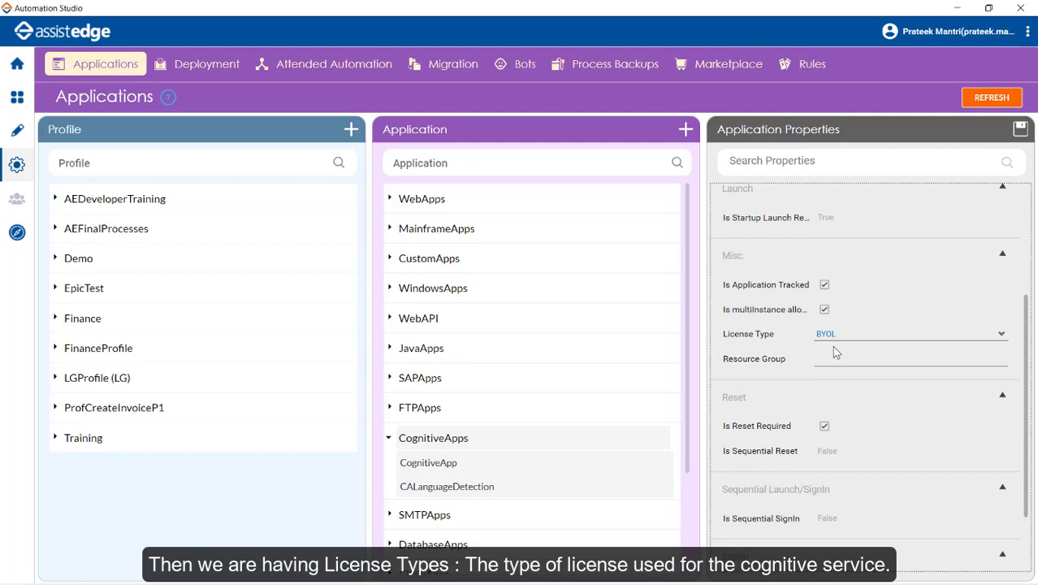
pyautogui.click(866, 336)
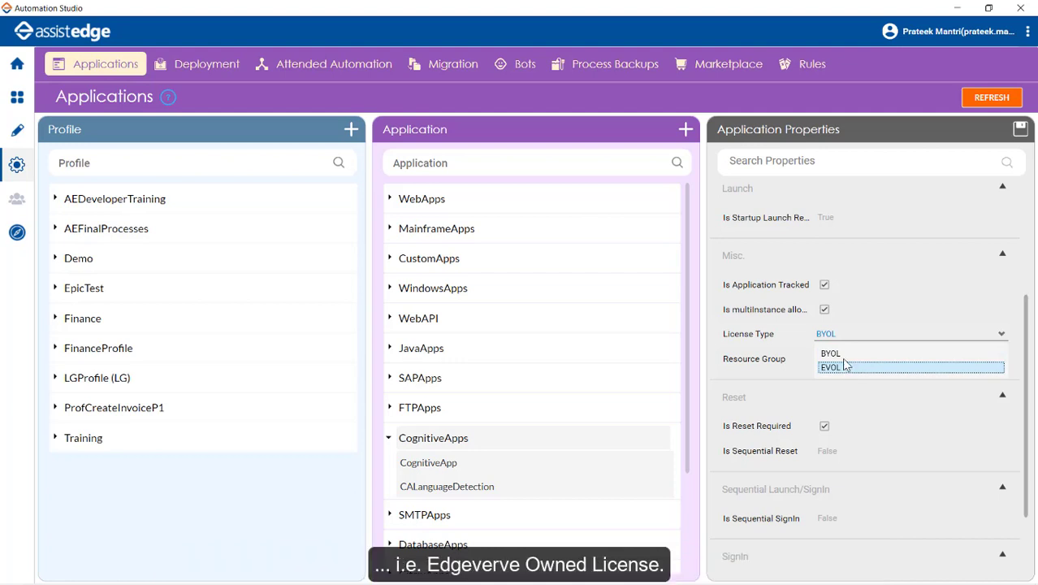
pyautogui.click(844, 359)
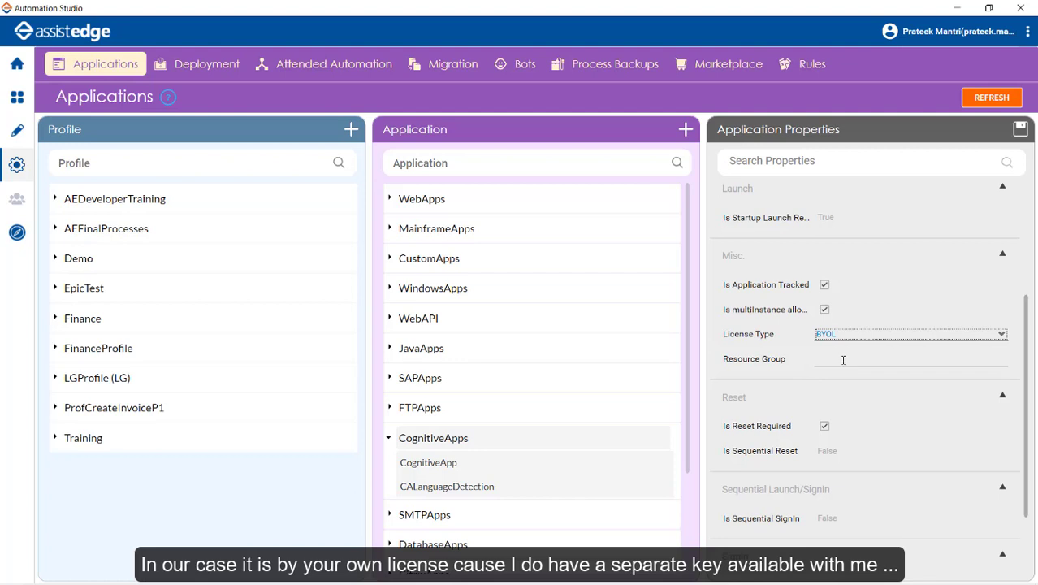
pyautogui.click(843, 360)
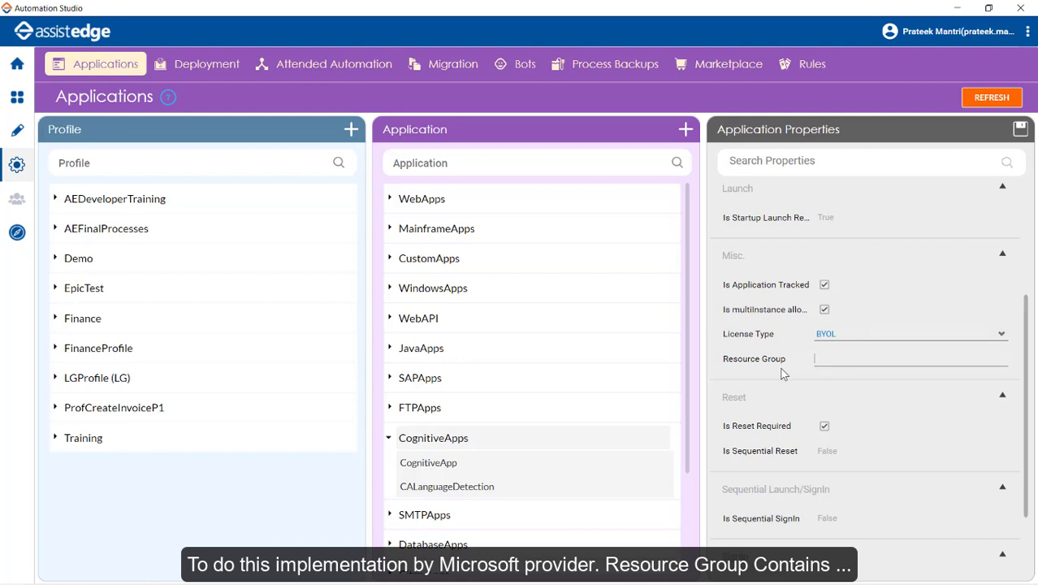
pyautogui.click(827, 375)
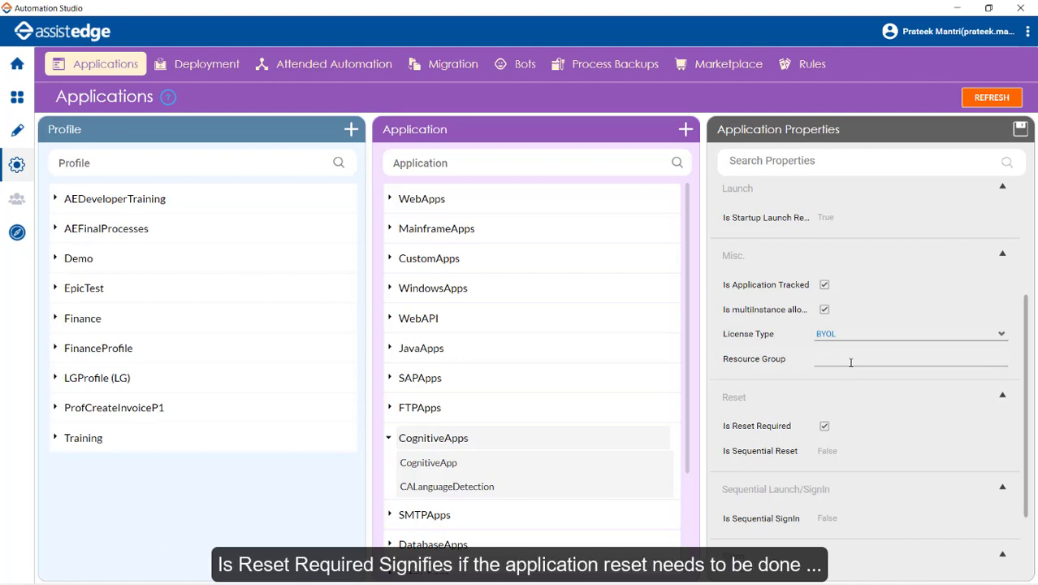
# Review the sign-in options of the application and choose Key as the login type.
pyautogui.scroll(-3, 851, 365)
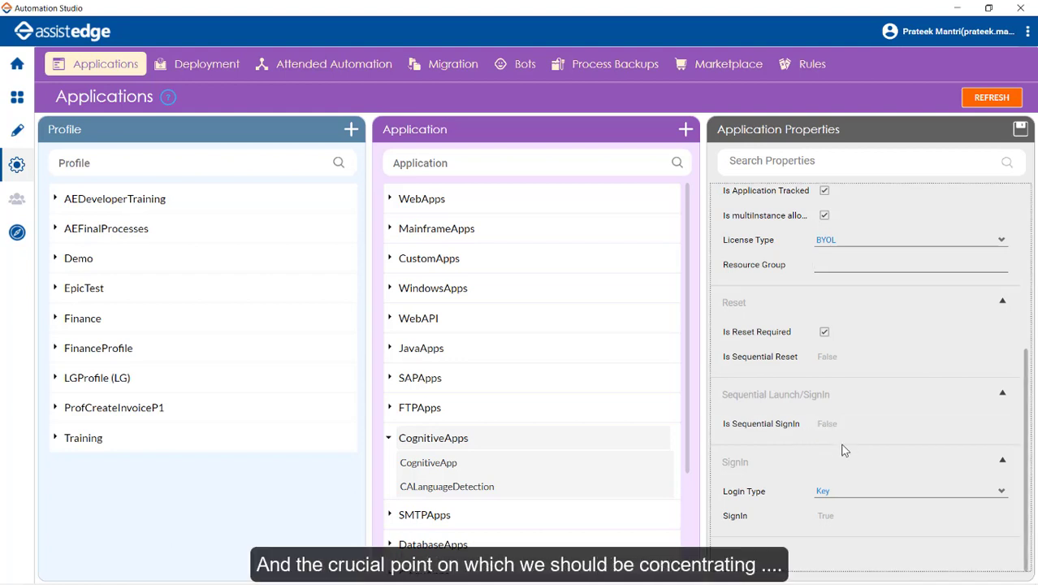
pyautogui.click(837, 492)
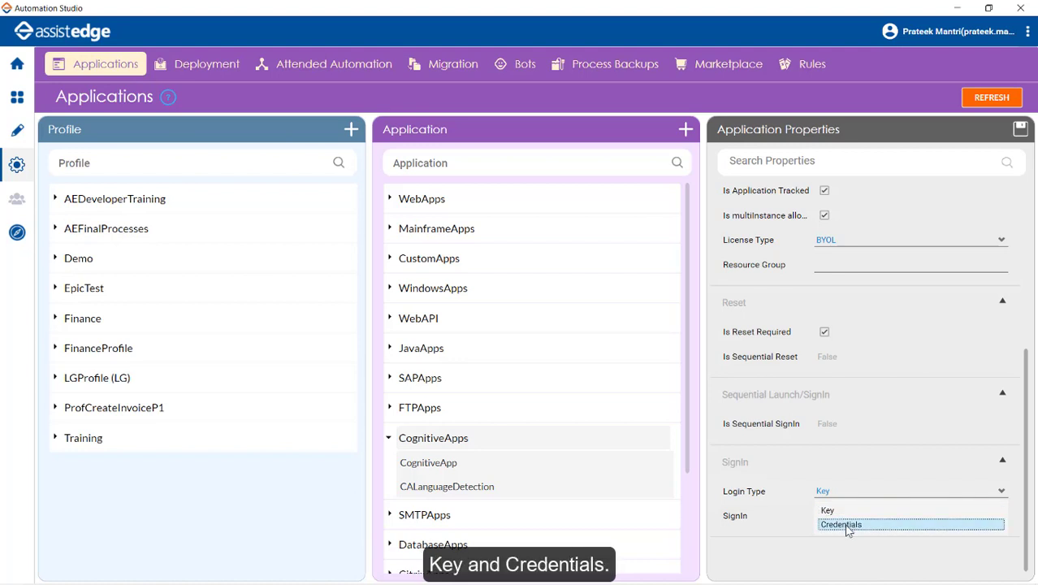
pyautogui.click(846, 510)
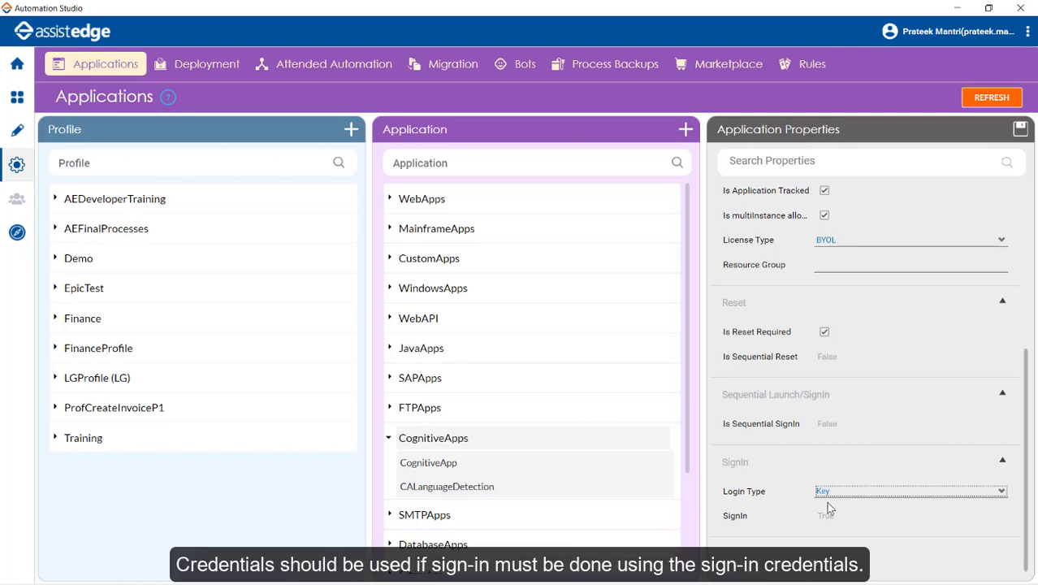
# Check the login type options, keep Key selected and save the properties of CALanguageDetection.
pyautogui.click(830, 494)
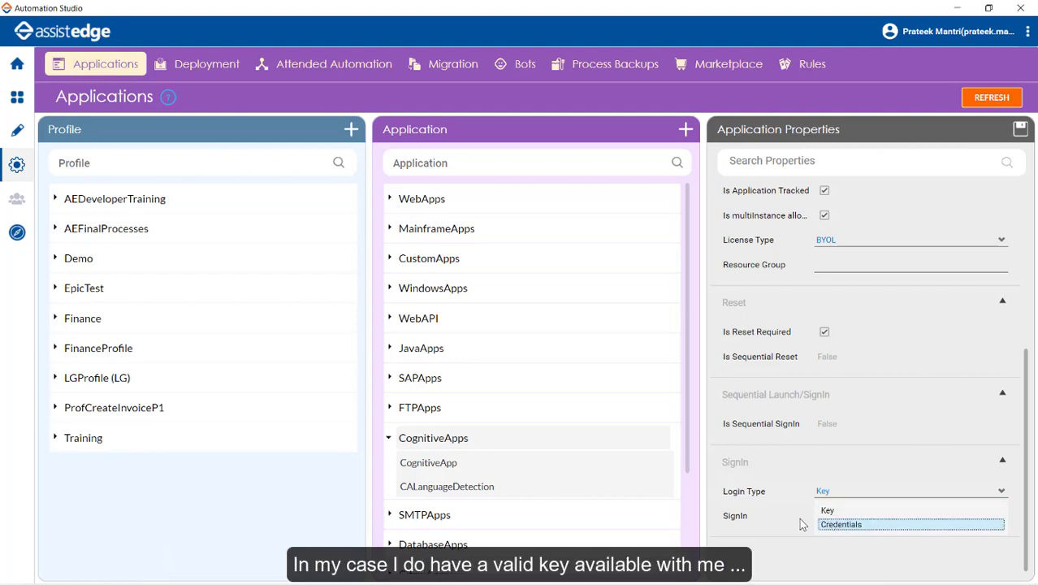
pyautogui.click(803, 525)
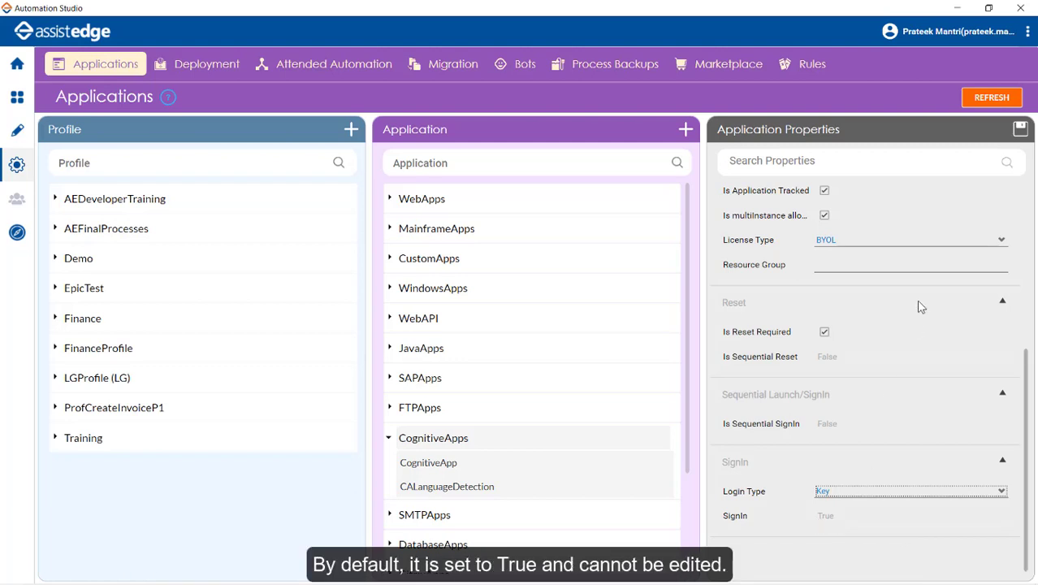
pyautogui.click(1020, 129)
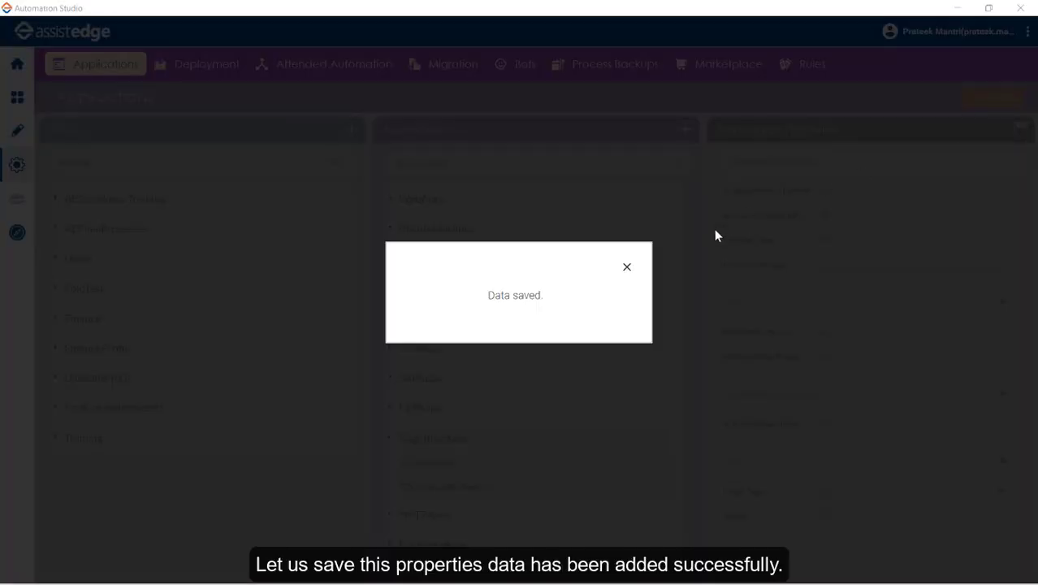
pyautogui.click(626, 267)
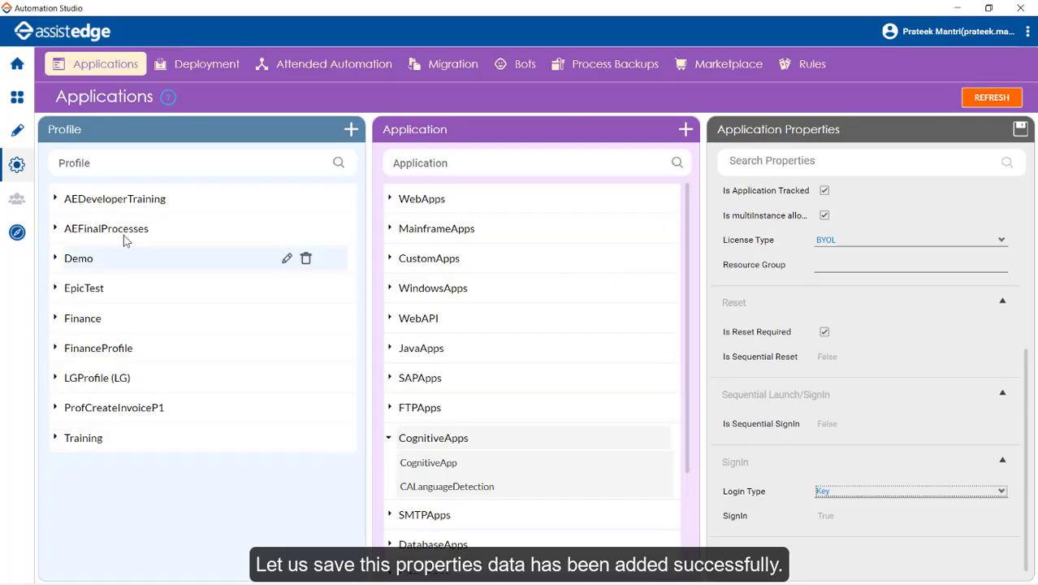
# Return to the CA_LanguageDetection process canvas and add an Application activity directly below Start.
pyautogui.click(25, 134)
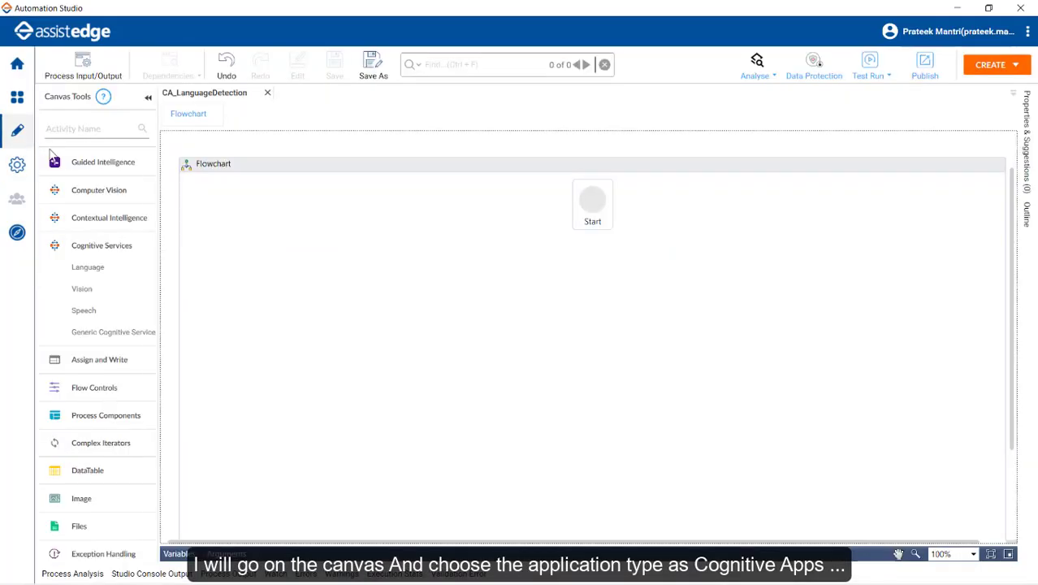
pyautogui.click(82, 131)
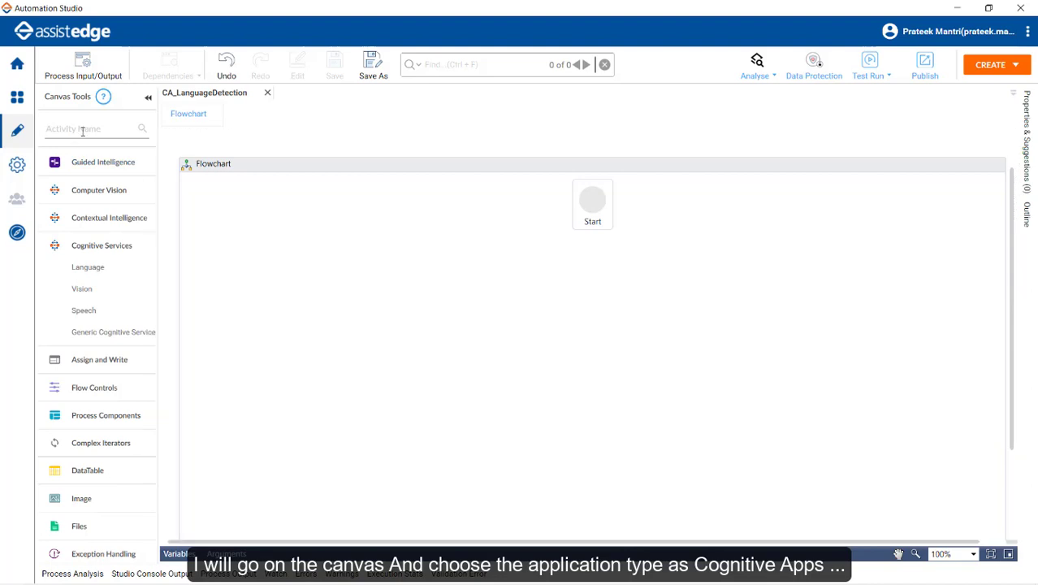
pyautogui.write('app')
pyautogui.moveTo(84, 186); pyautogui.dragTo(593, 260)
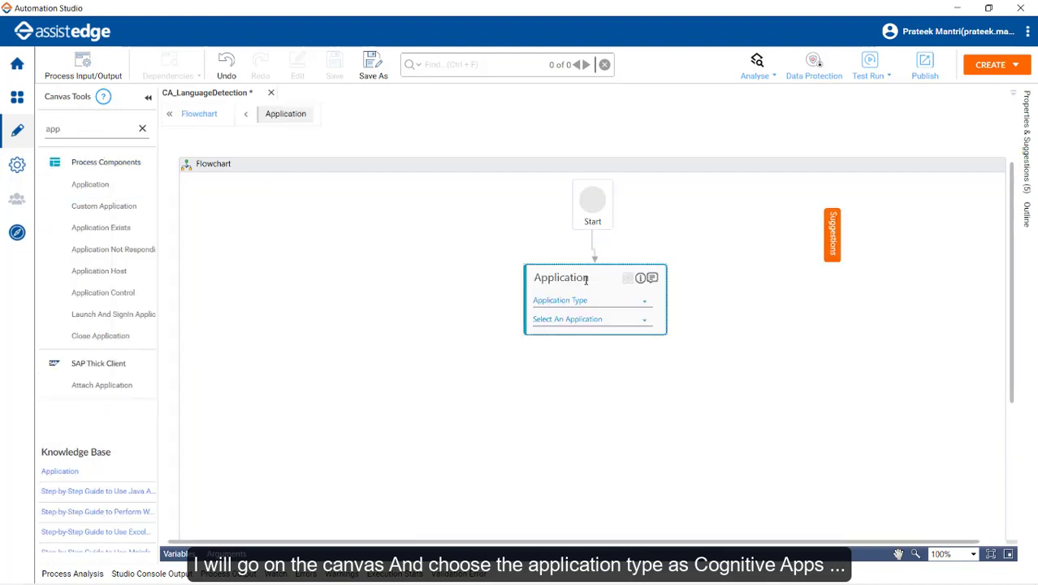
# Set the Application activity's type to CognitiveApps and its application to CALanguageDetection.
pyautogui.click(581, 302)
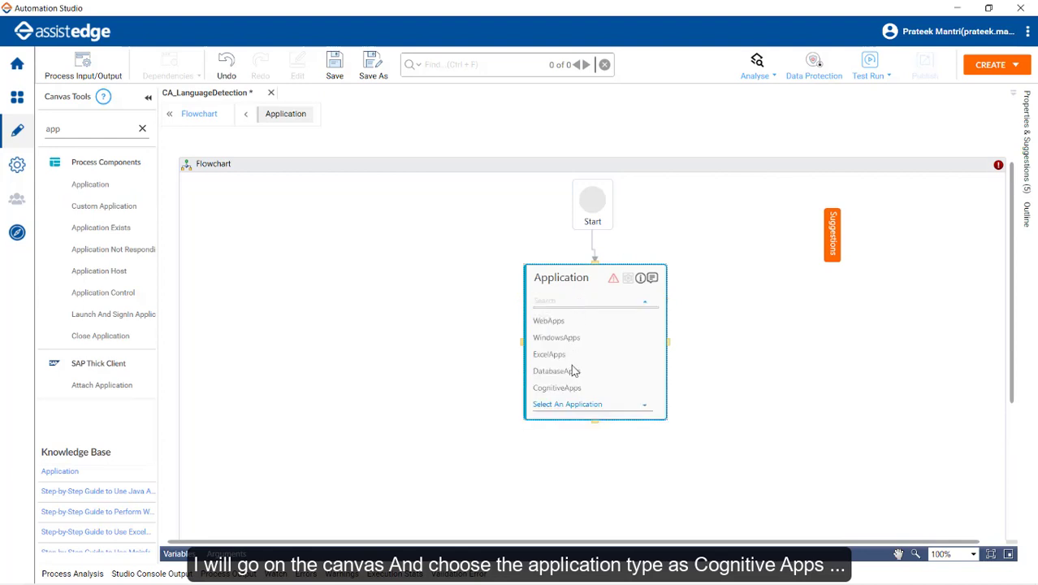
pyautogui.click(556, 388)
pyautogui.click(576, 321)
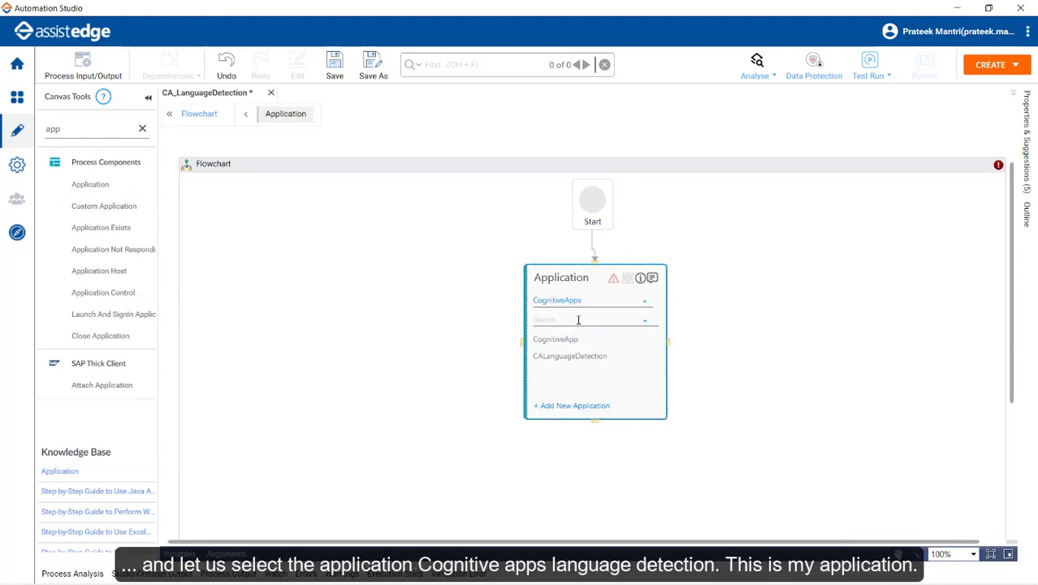
pyautogui.click(567, 357)
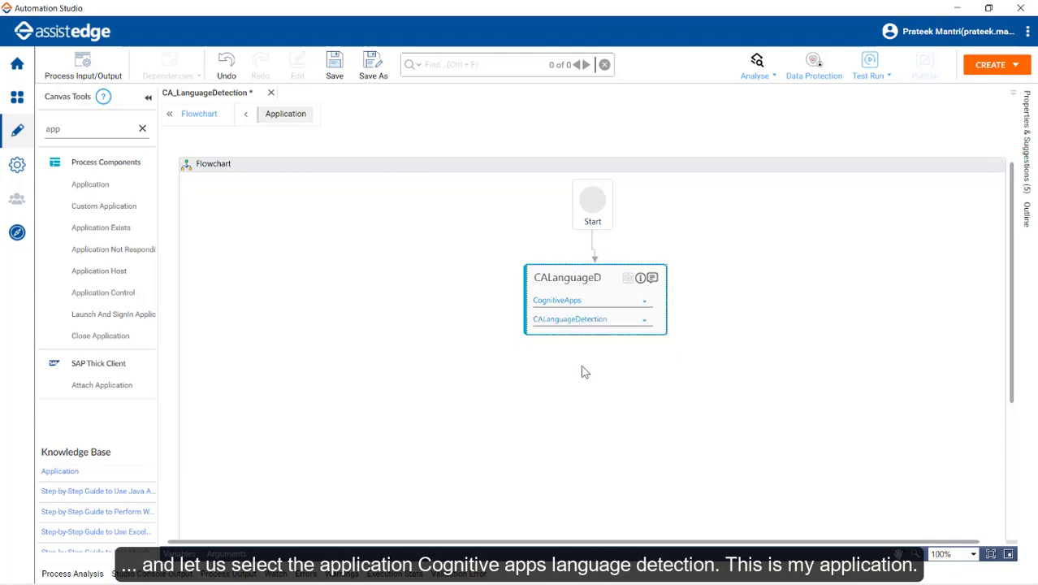
# Open the CALanguageDetection activity and create an In argument of type String named inputText.
pyautogui.doubleClick(608, 279)
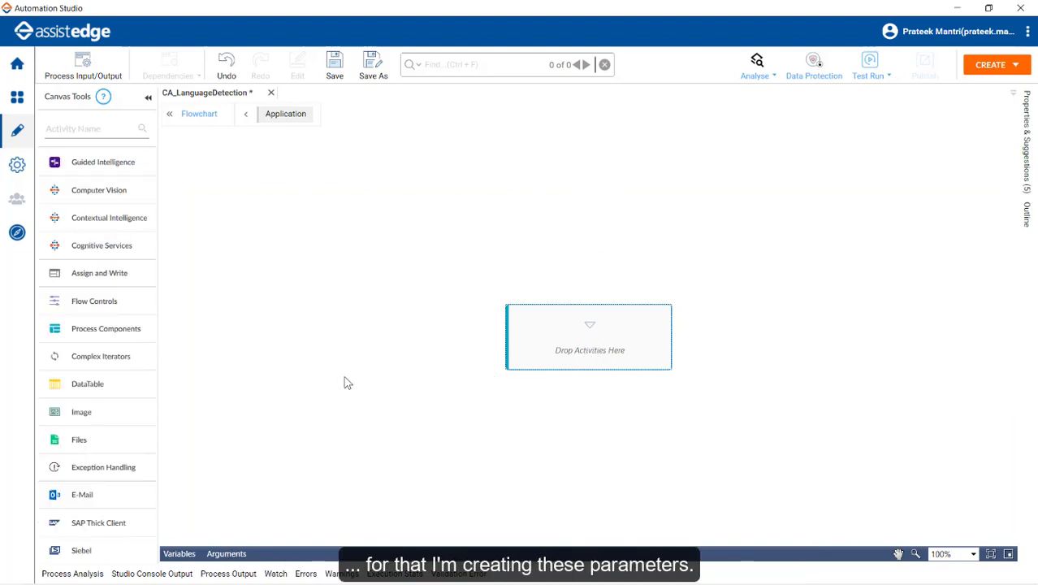
pyautogui.click(244, 554)
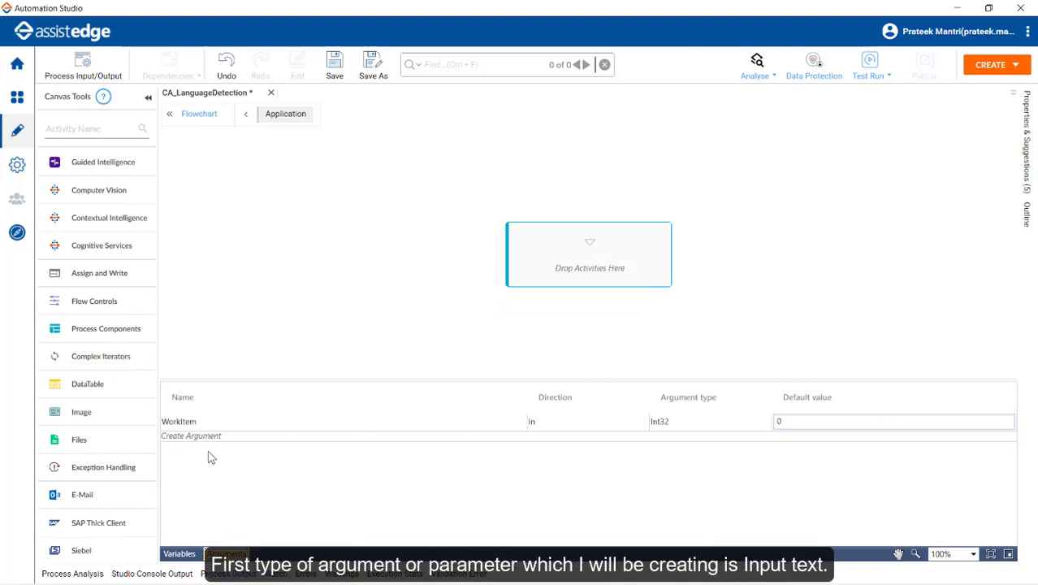
pyautogui.click(221, 437)
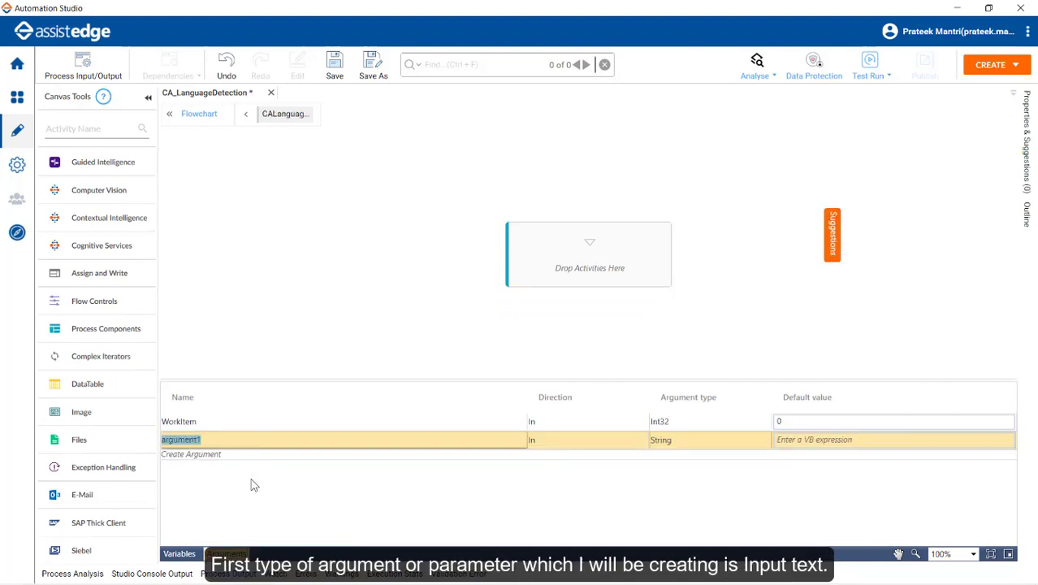
pyautogui.write('inputText')
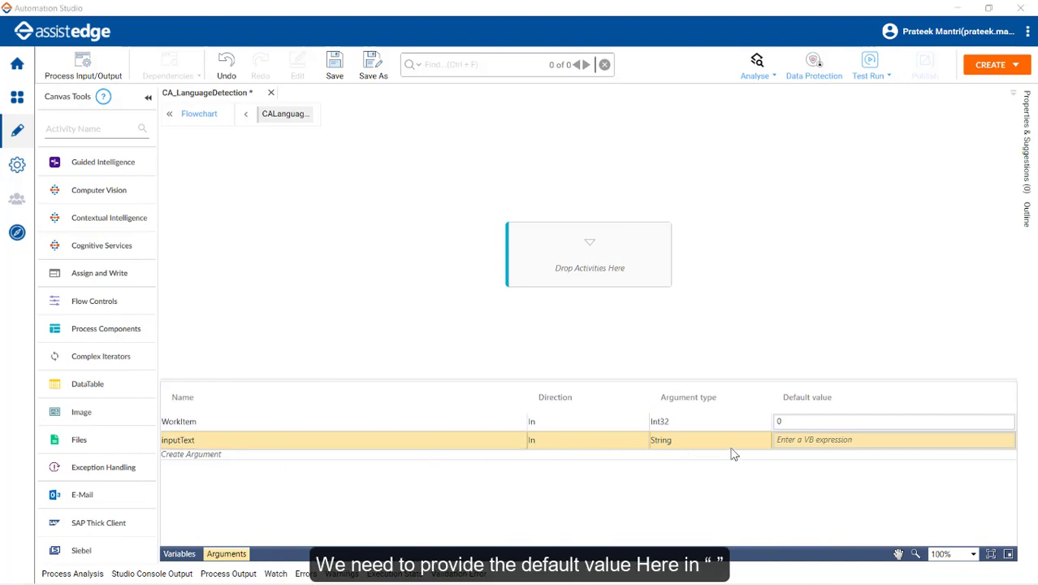
# Set inputText's default value to "Esta es la demostración de Cognitive Services en Automation Studio", copied from the Bing translator page.
pyautogui.click(851, 438)
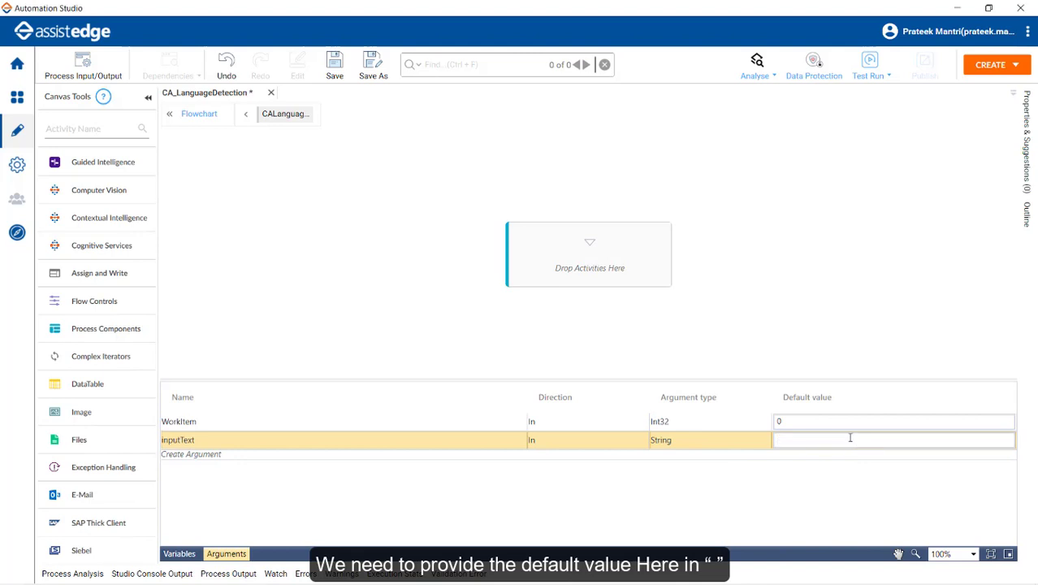
pyautogui.write('""')
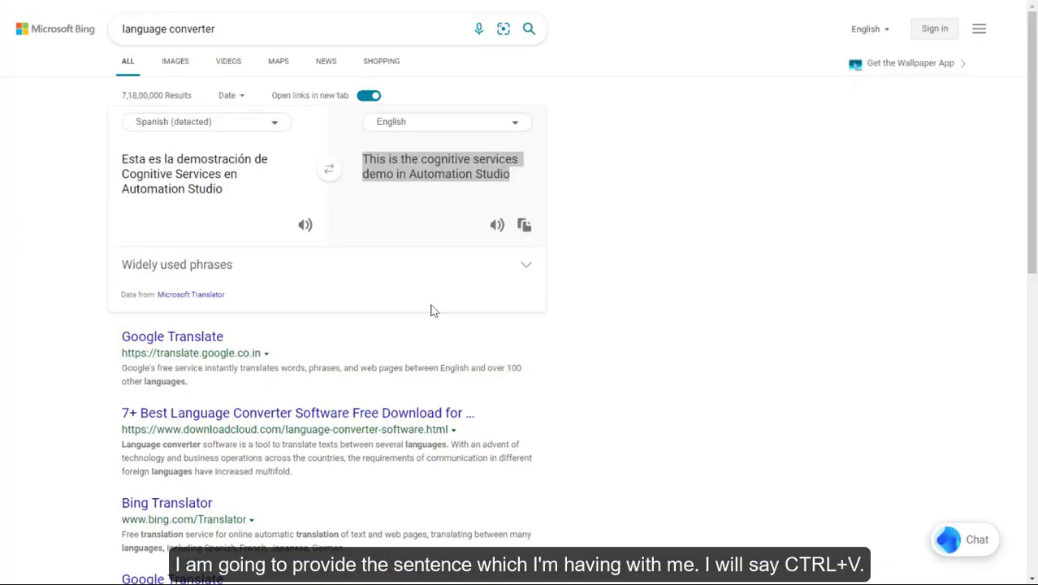
pyautogui.moveTo(231, 201); pyautogui.dragTo(70, 165)
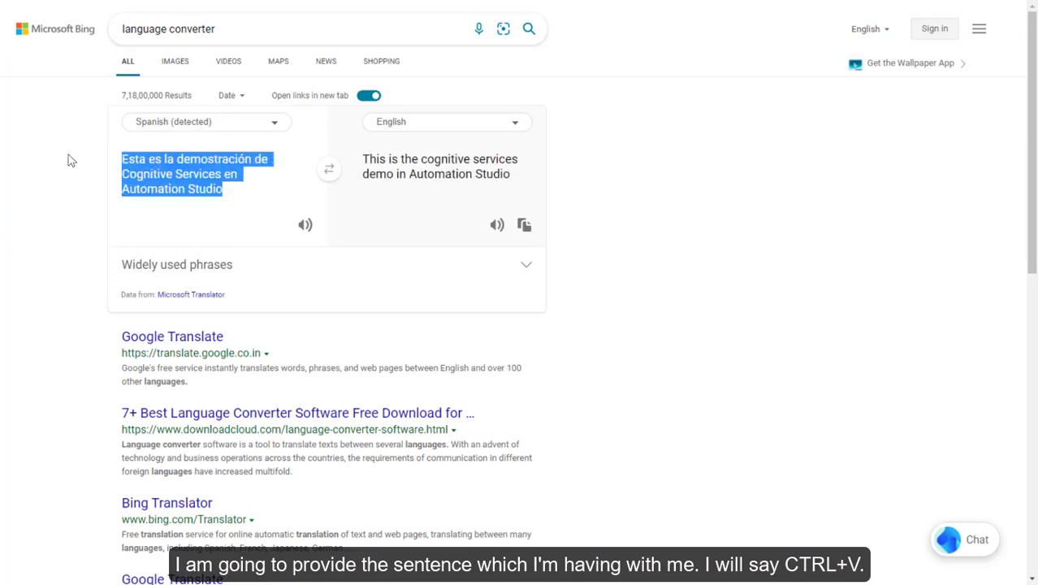
pyautogui.hotkey('alt', 'Tab')
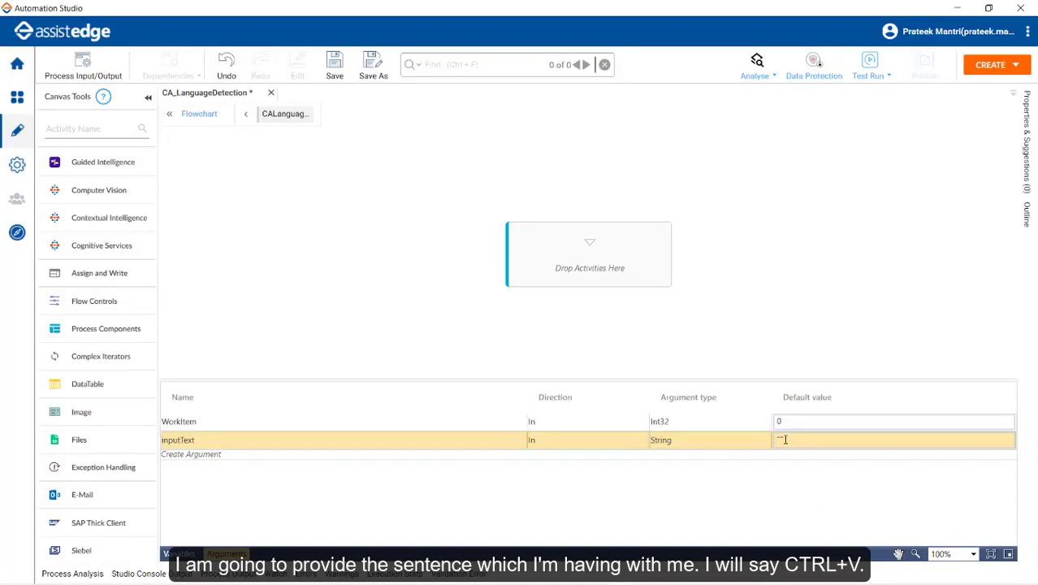
pyautogui.click(785, 441)
pyautogui.hotkey('ctrl', 'v')
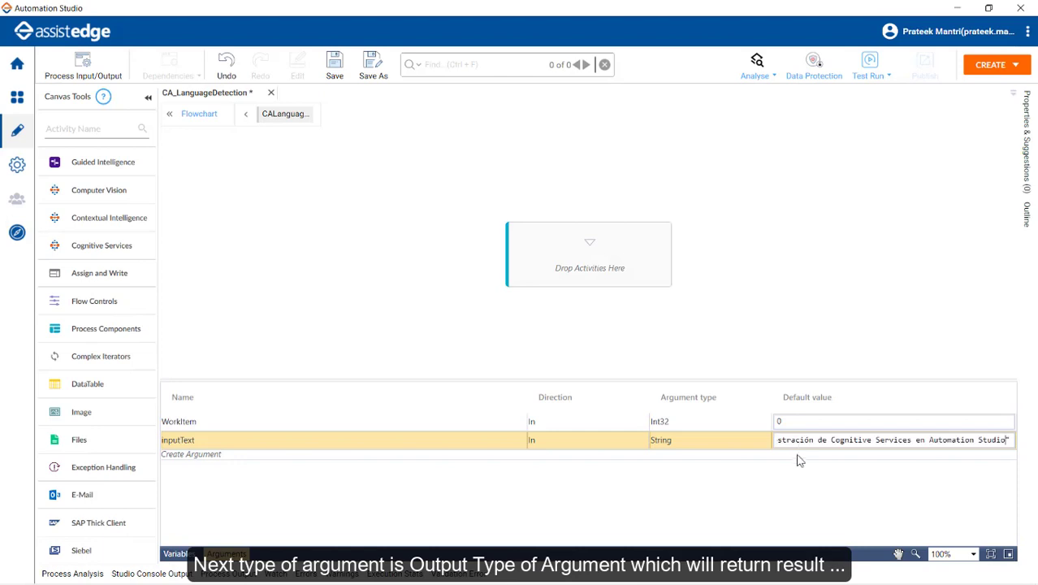
# Create two more In arguments of type String named JSONOutput and Language, and collapse the argument list.
pyautogui.click(218, 455)
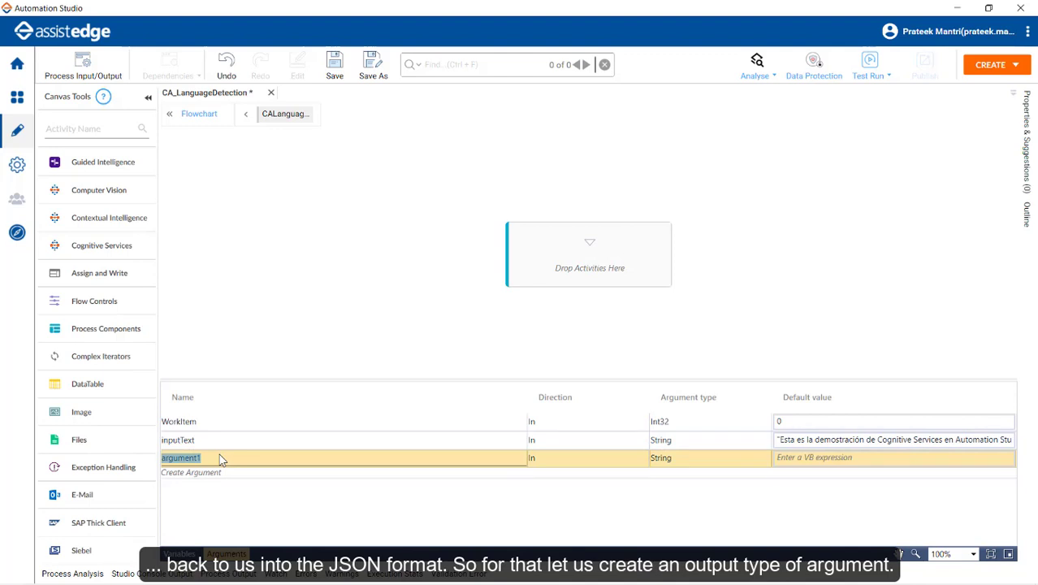
pyautogui.press('BackSpace')
pyautogui.write('JSONOutput')
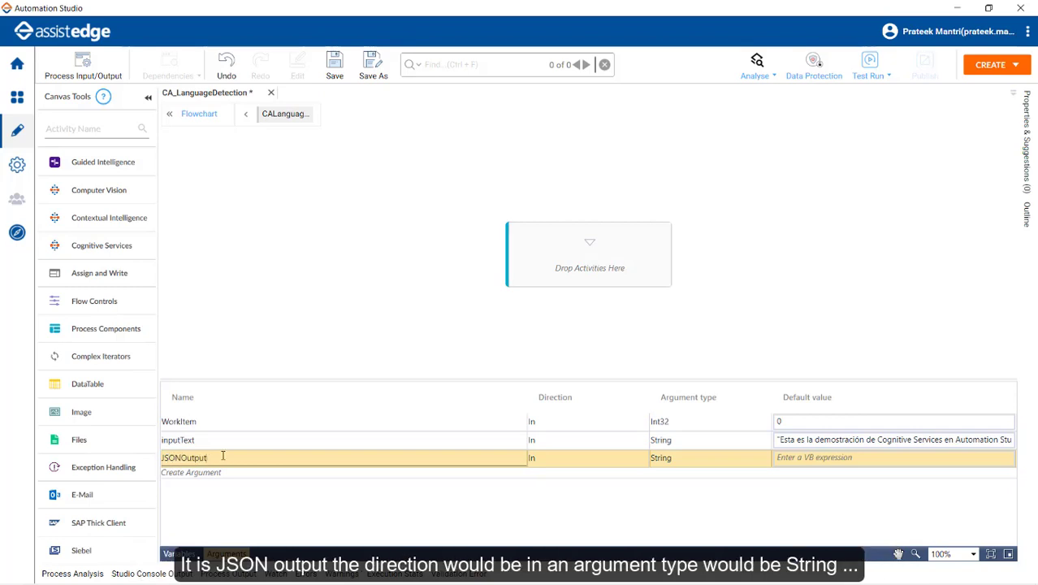
pyautogui.click(341, 480)
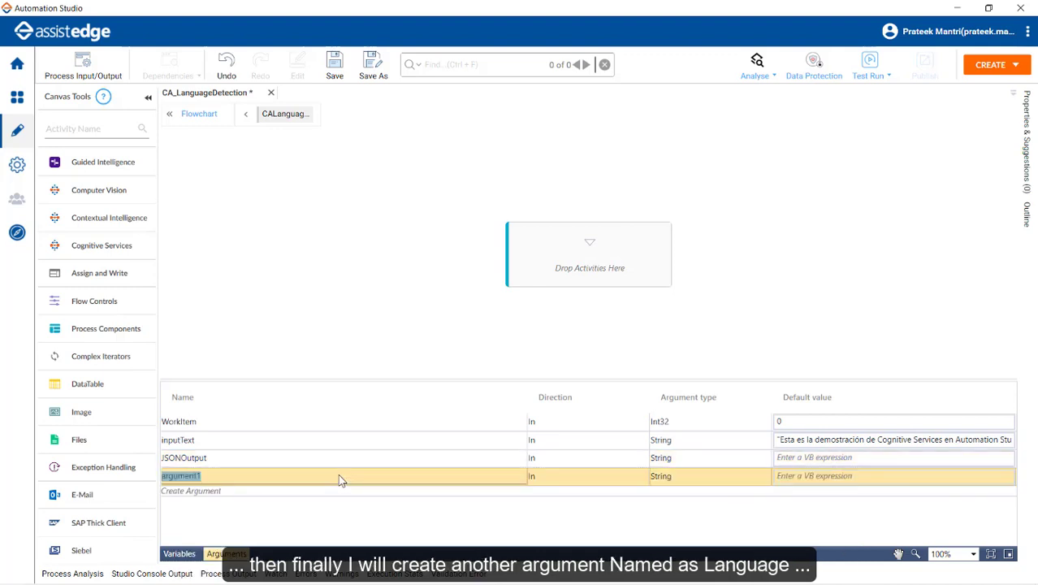
pyautogui.write('Language')
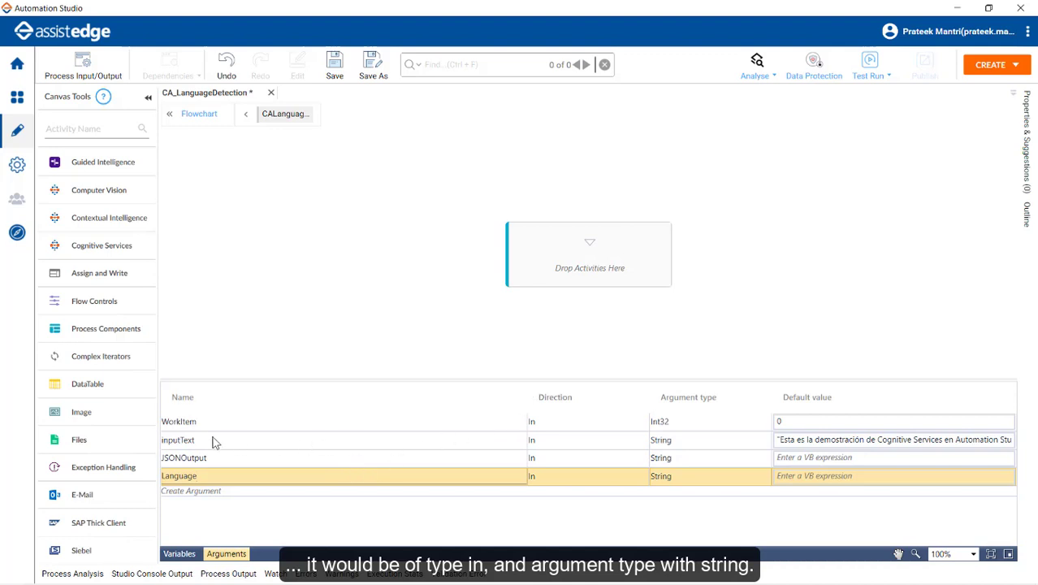
pyautogui.click(226, 553)
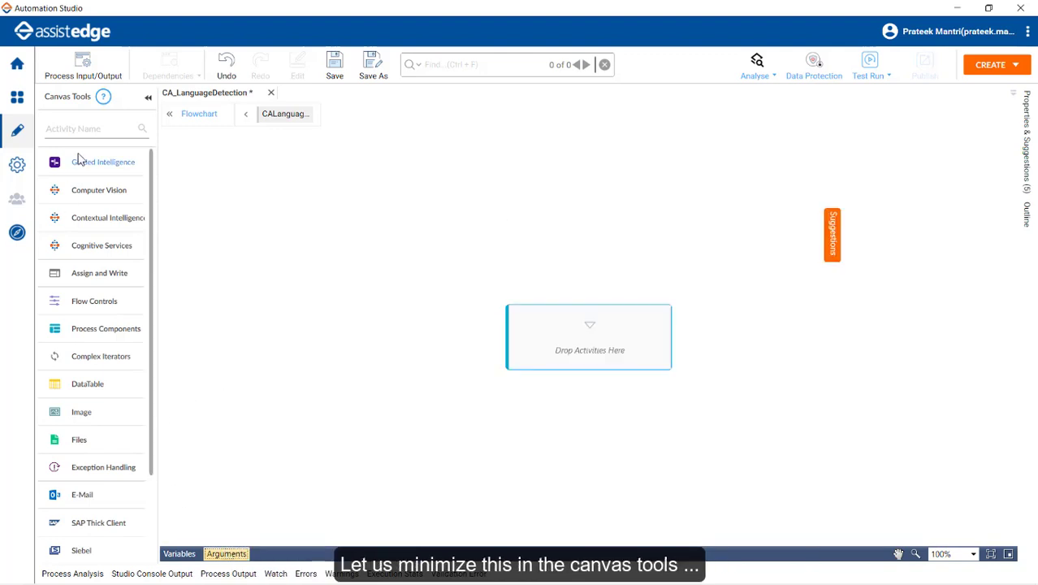
# Find the Language cognitive service activity and place it inside the CALanguageDetection application block.
pyautogui.click(93, 130)
pyautogui.write('Lan')
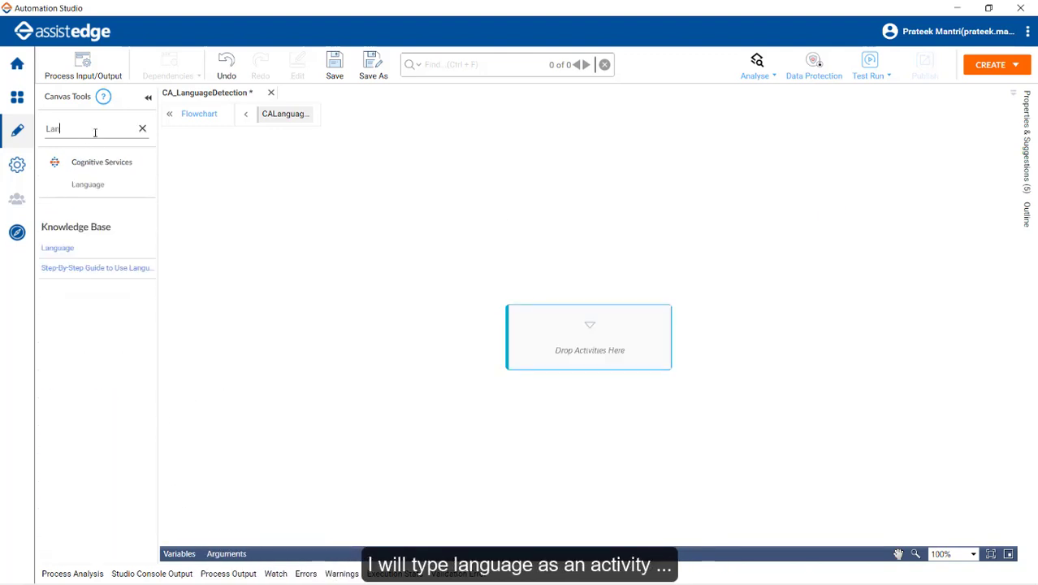
pyautogui.moveTo(90, 189); pyautogui.dragTo(595, 333)
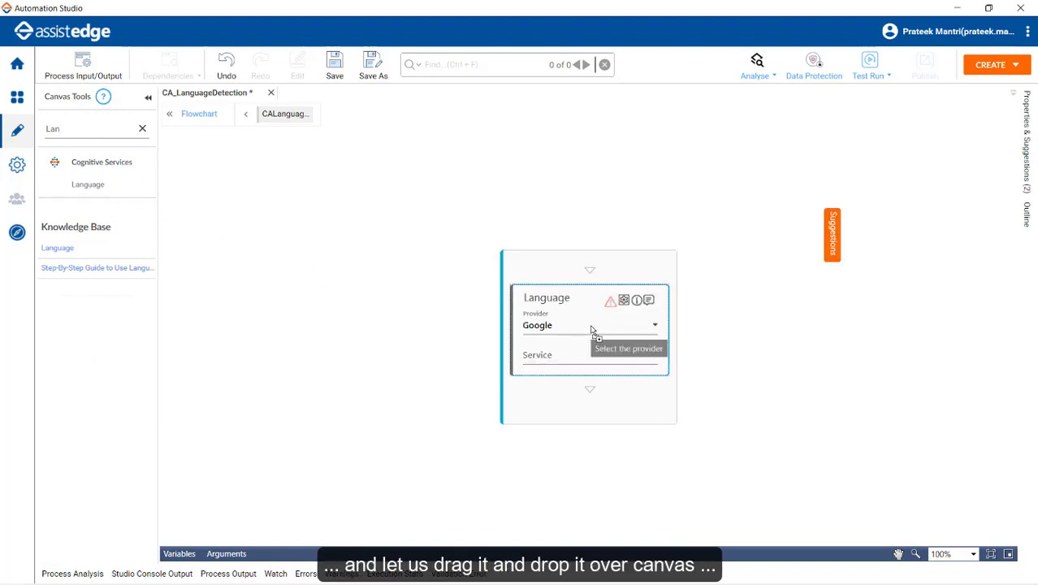
# Set the Language activity's provider to Microsoft and its service to Language Detection.
pyautogui.click(568, 338)
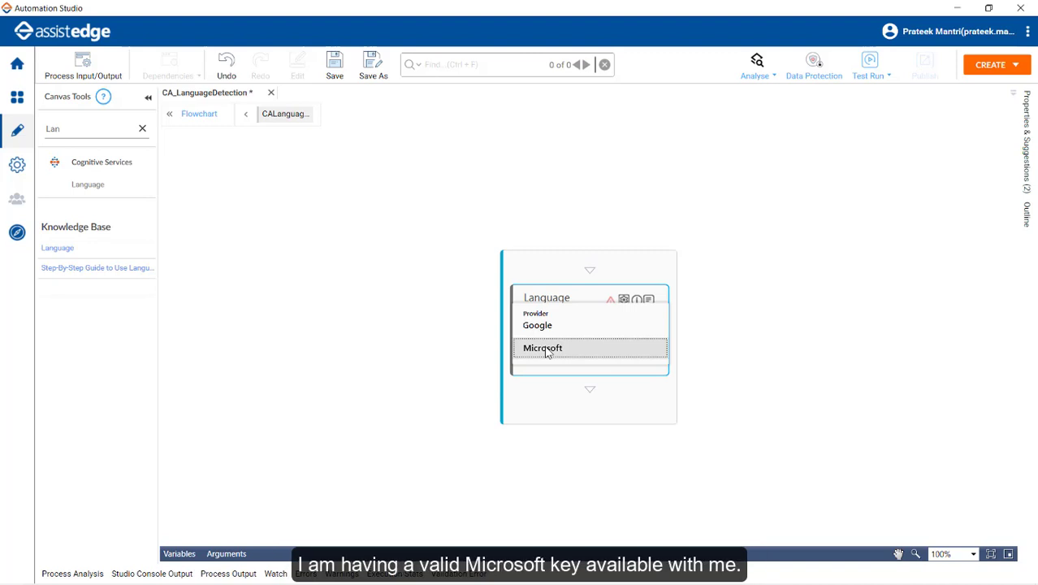
pyautogui.click(546, 349)
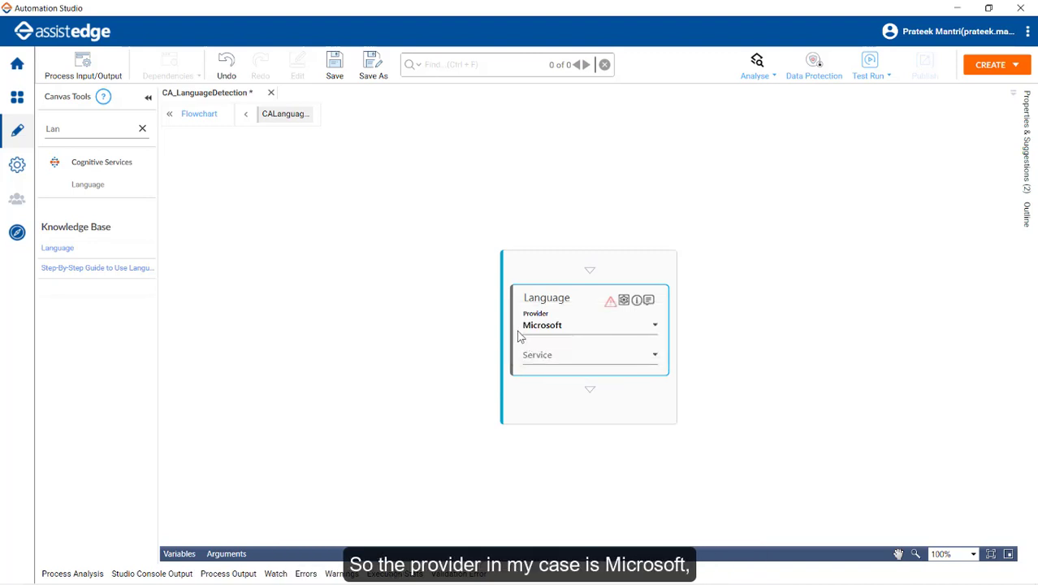
pyautogui.click(582, 357)
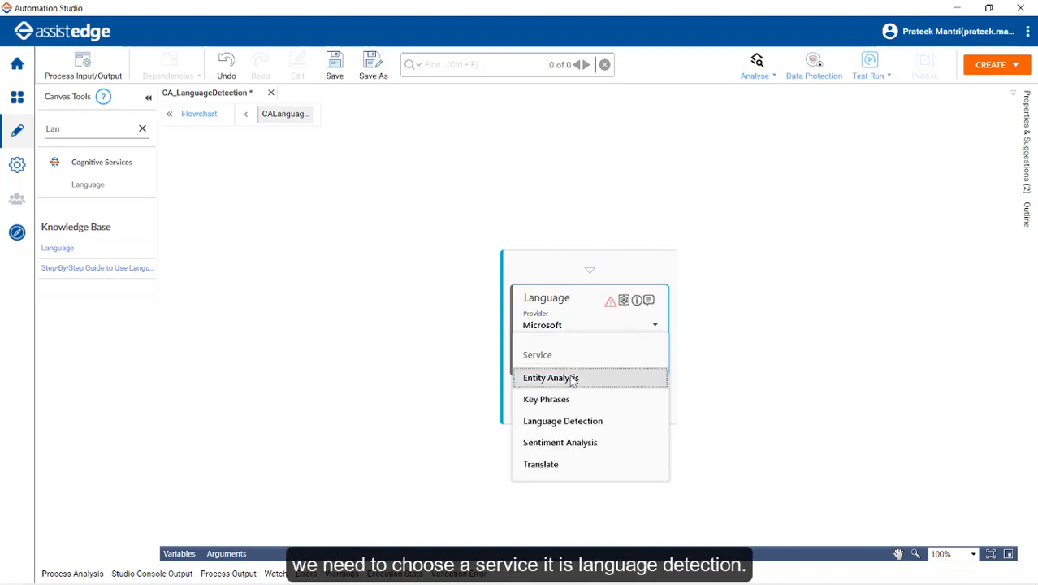
pyautogui.click(569, 422)
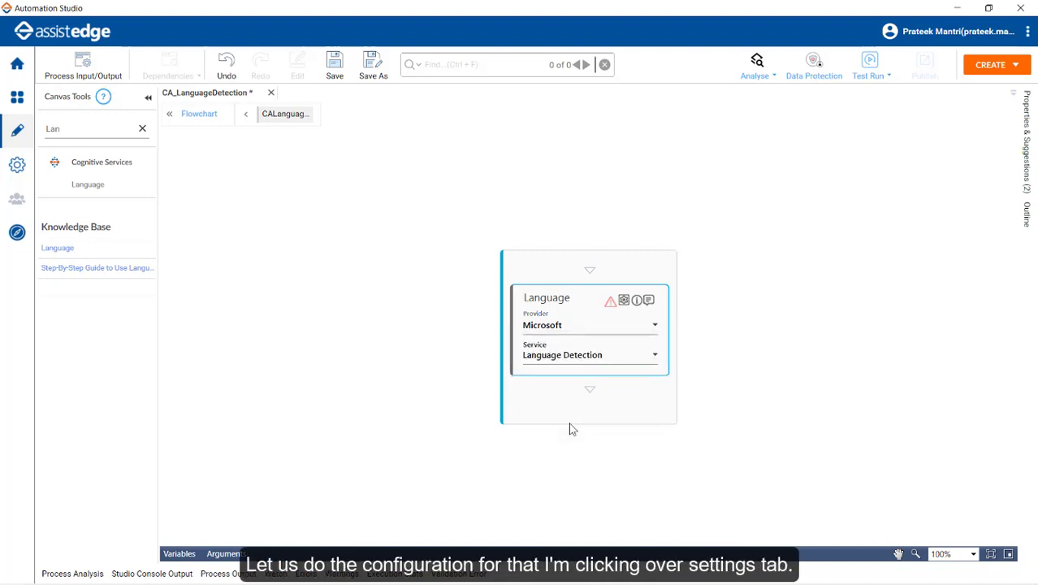
pyautogui.click(626, 301)
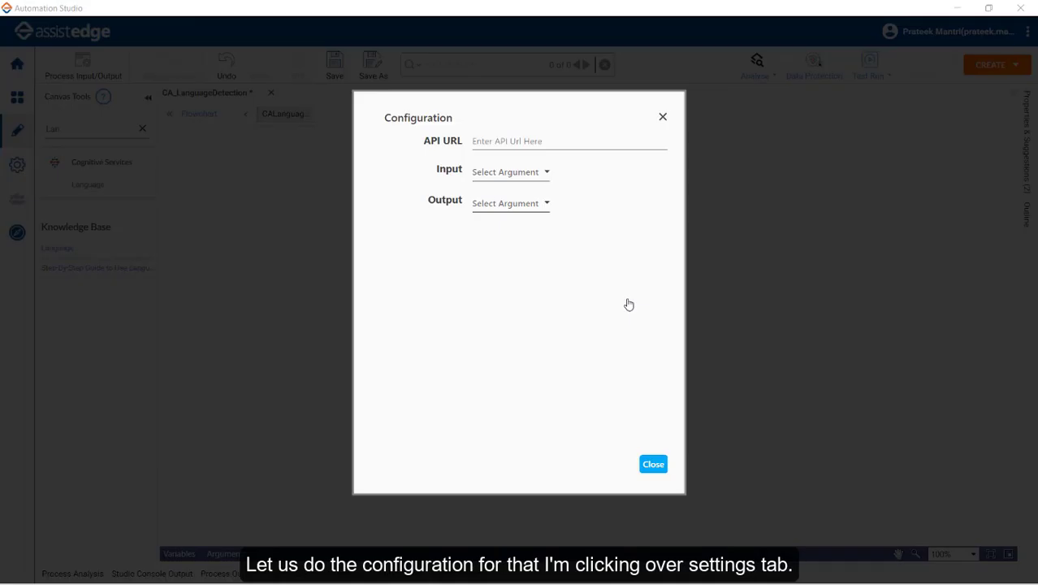
pyautogui.click(506, 143)
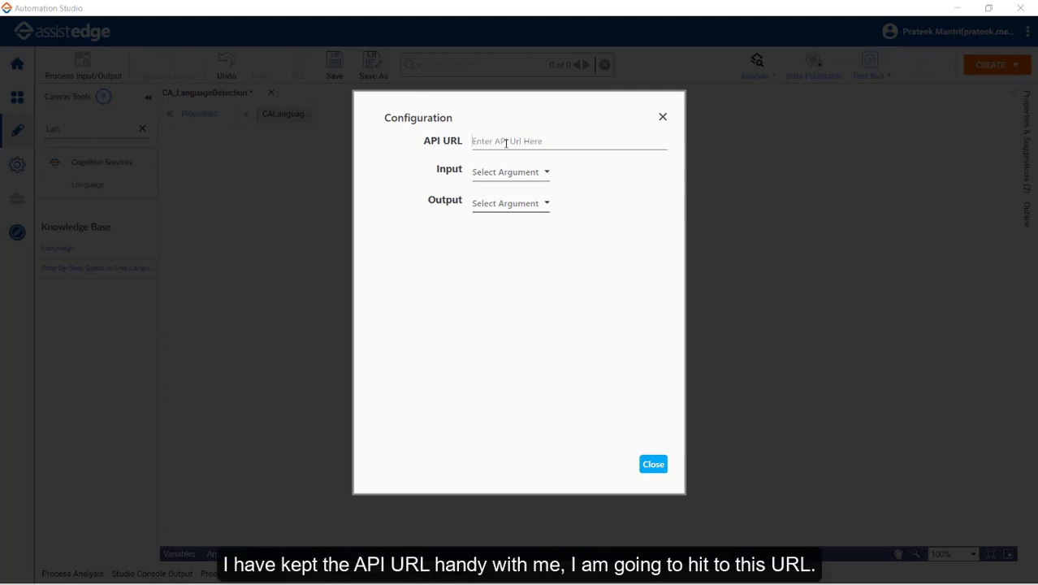
pyautogui.hotkey('alt', 'Tab')
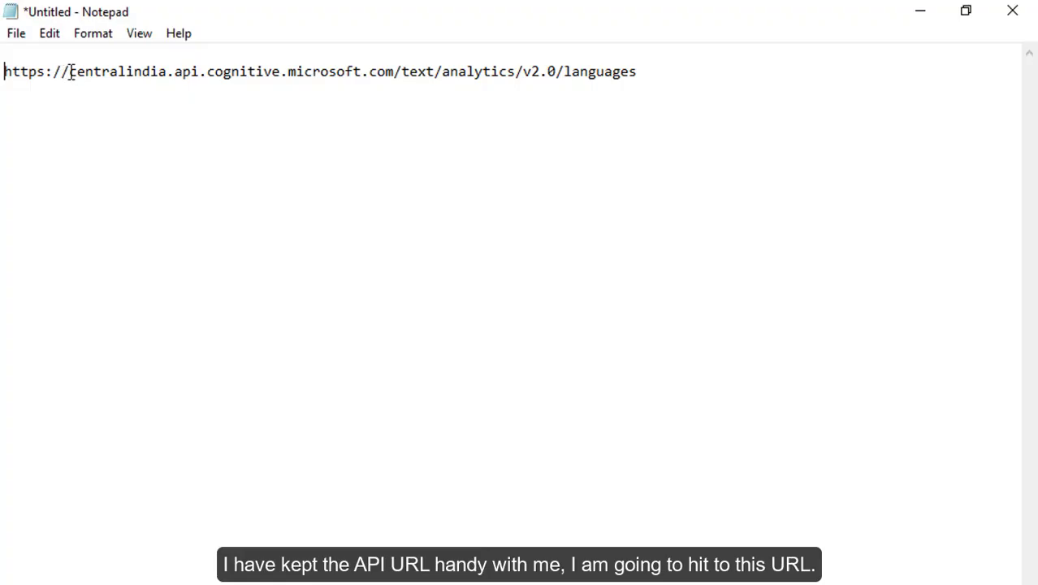
pyautogui.moveTo(68, 72); pyautogui.dragTo(221, 65)
pyautogui.moveTo(68, 71); pyautogui.dragTo(567, 71)
pyautogui.click(617, 72)
pyautogui.moveTo(660, 79); pyautogui.dragTo(536, 79)
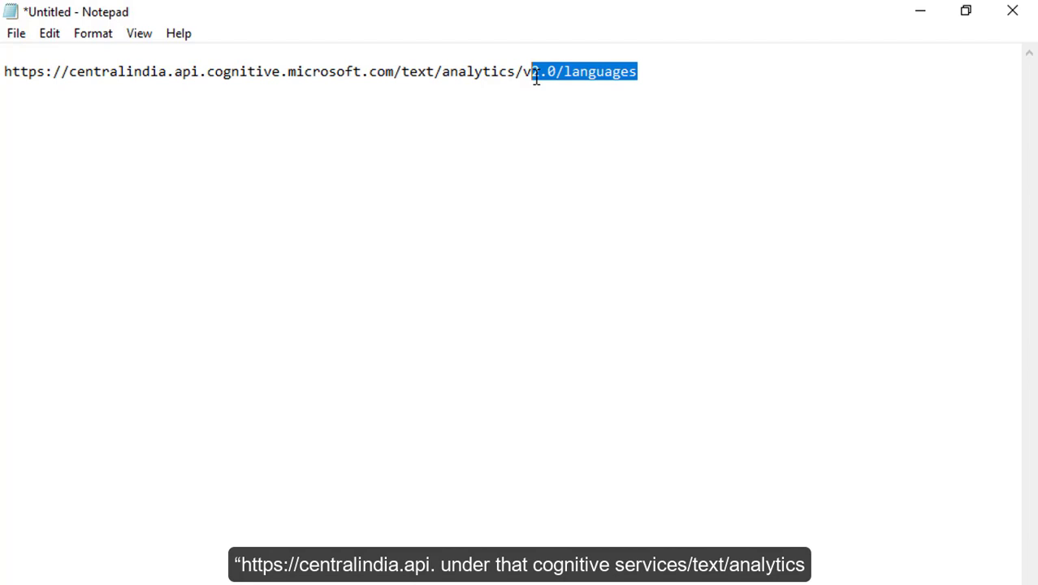
pyautogui.click(399, 114)
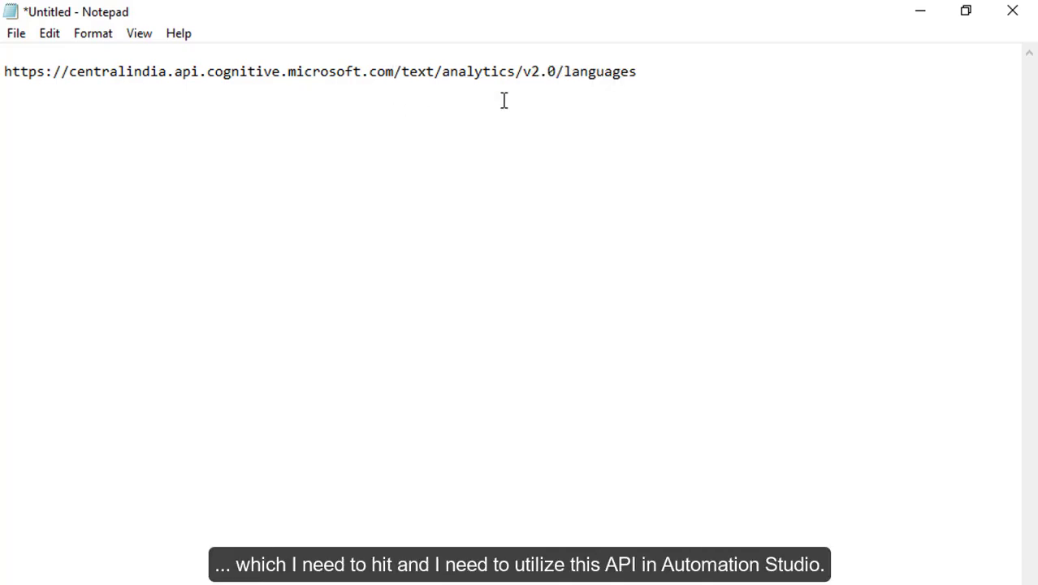
pyautogui.moveTo(656, 65); pyautogui.dragTo(3, 49)
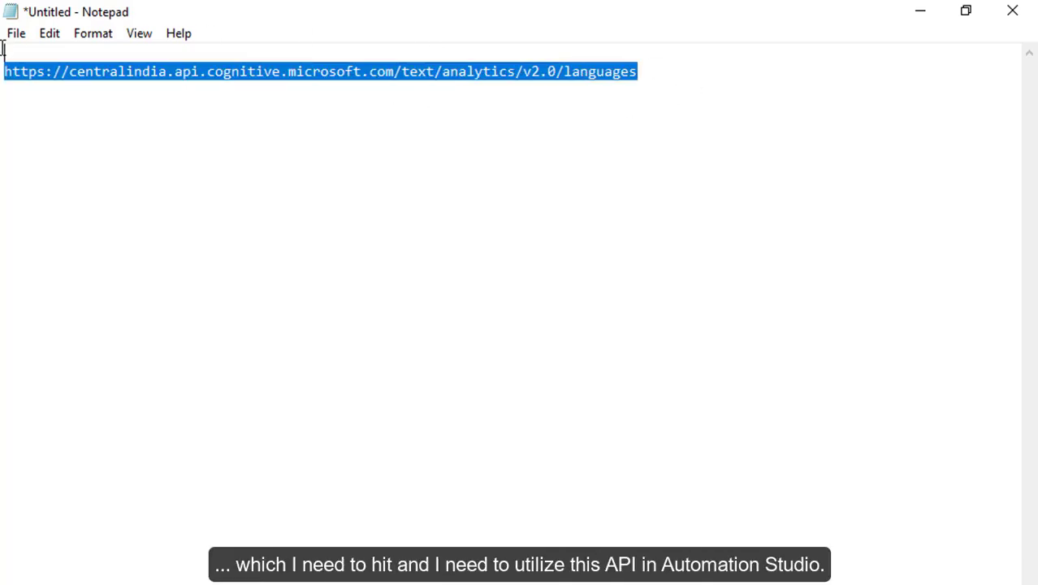
pyautogui.rightClick(42, 73)
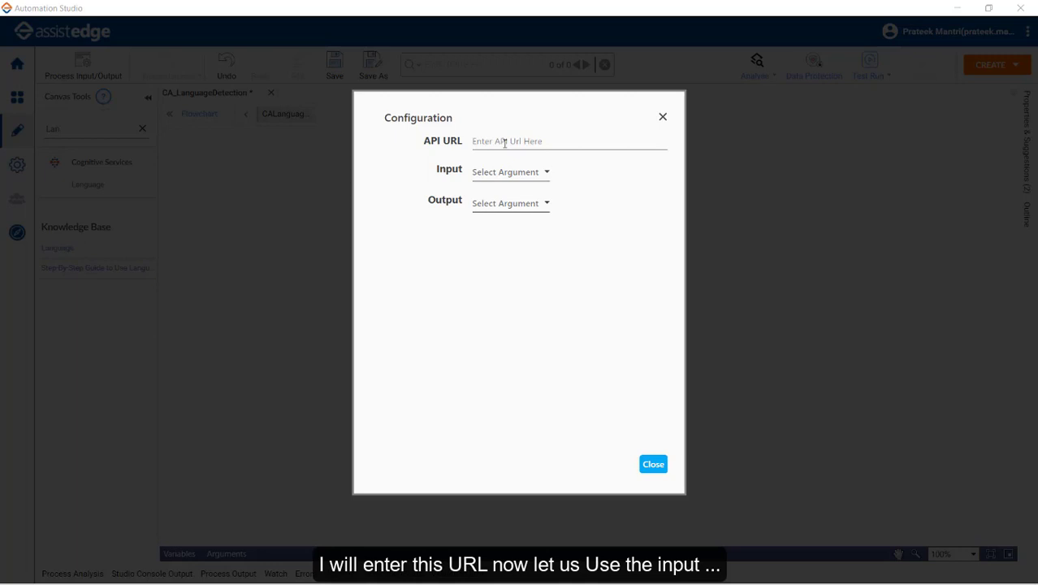
# Paste the copied address as the Language activity's API URL and correct its domain to centralindia.api.cognitive.microsoft.com.
pyautogui.click(504, 143)
pyautogui.hotkey('ctrl', 'v')
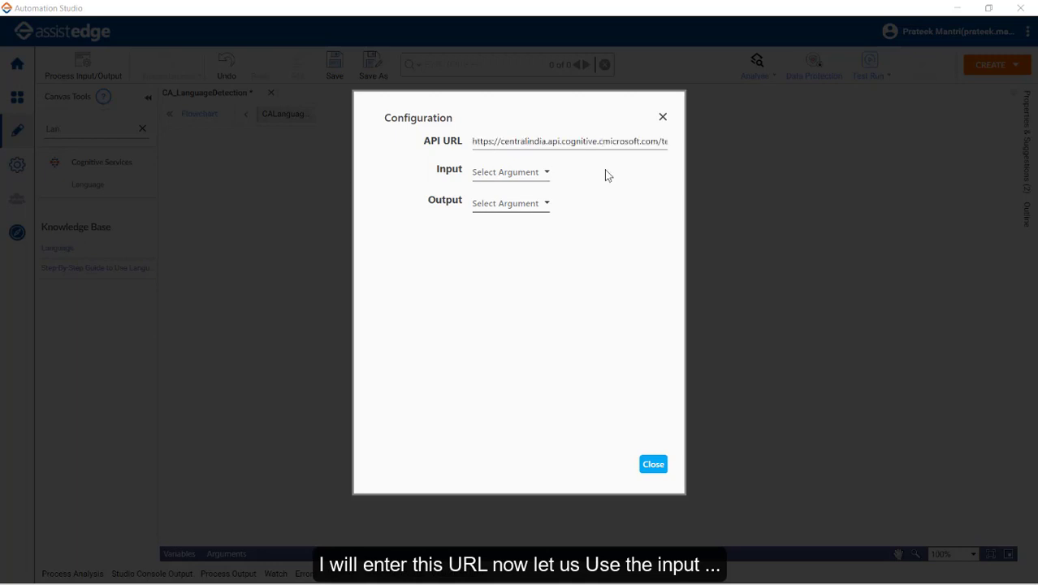
pyautogui.press('BackSpace')
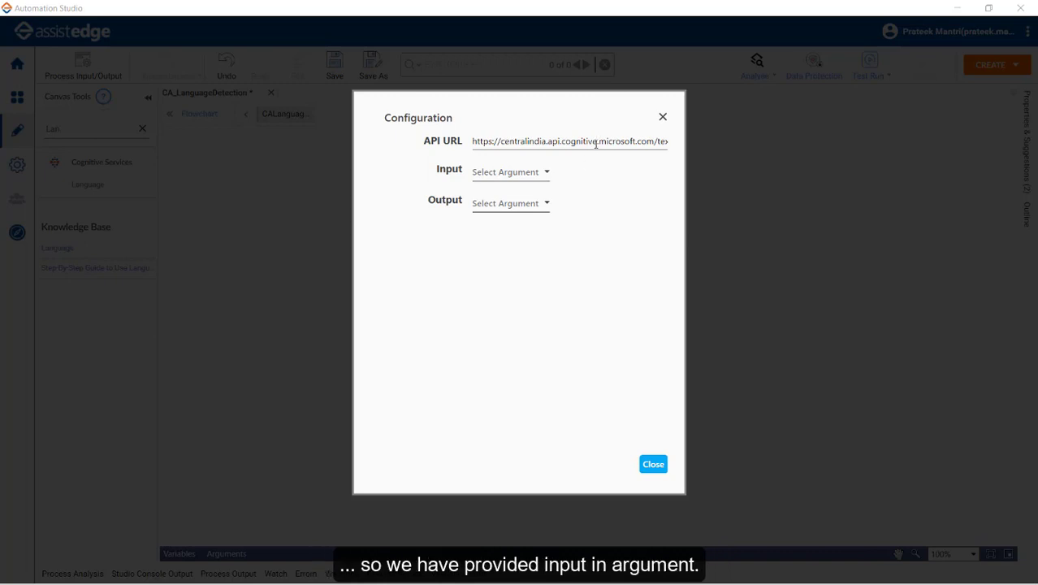
# Assign the inputText argument as the Language activity's input and JSONOutput as its output, and close the configuration.
pyautogui.click(536, 172)
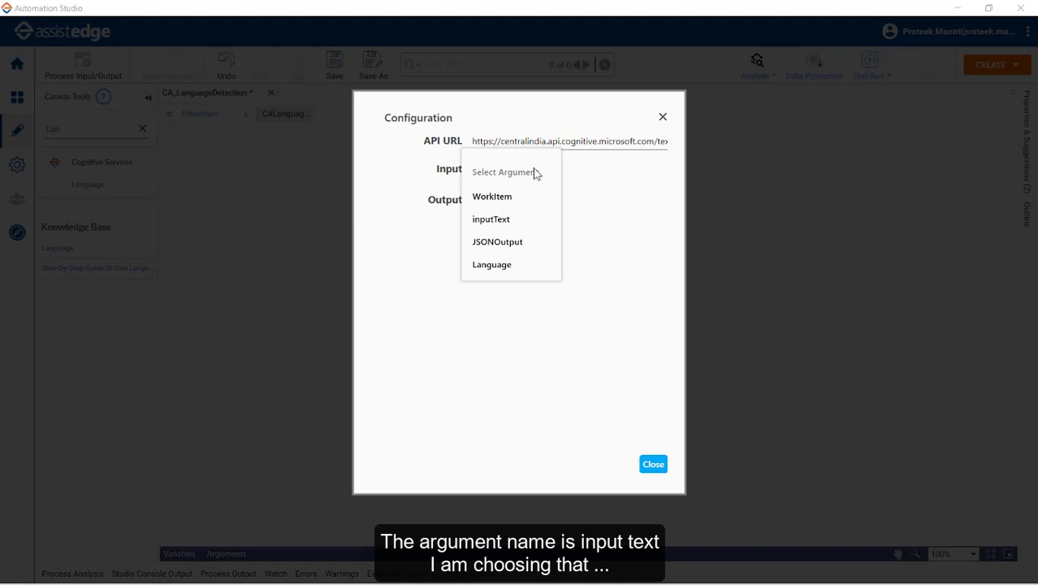
pyautogui.click(514, 217)
pyautogui.click(512, 205)
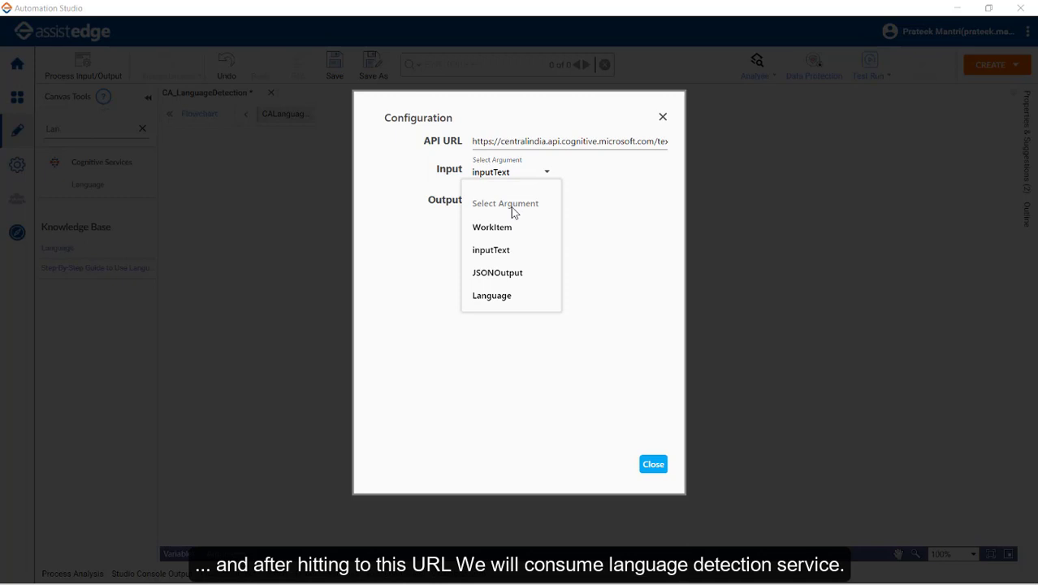
pyautogui.click(443, 205)
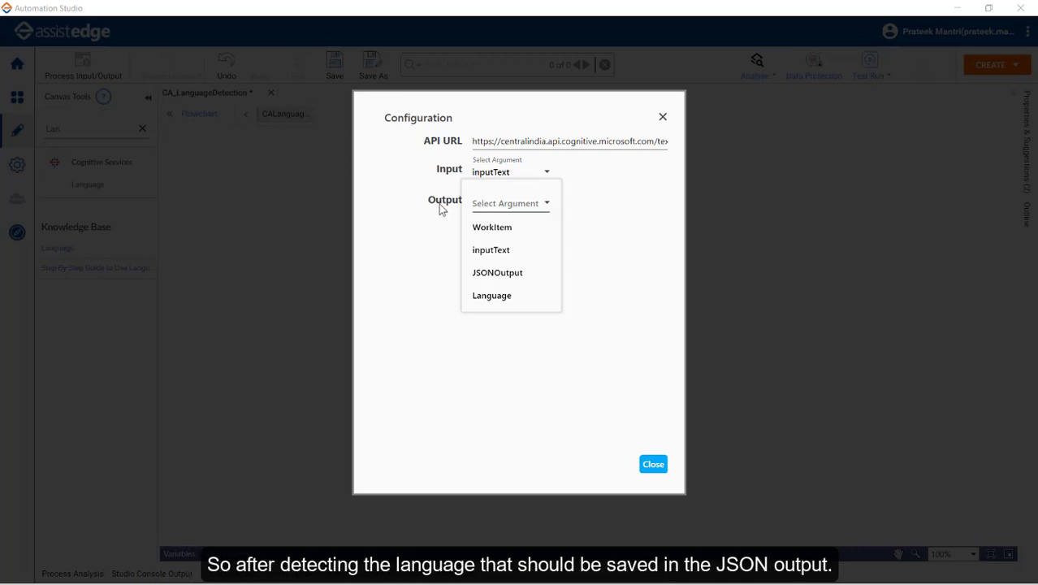
pyautogui.click(500, 205)
pyautogui.click(502, 275)
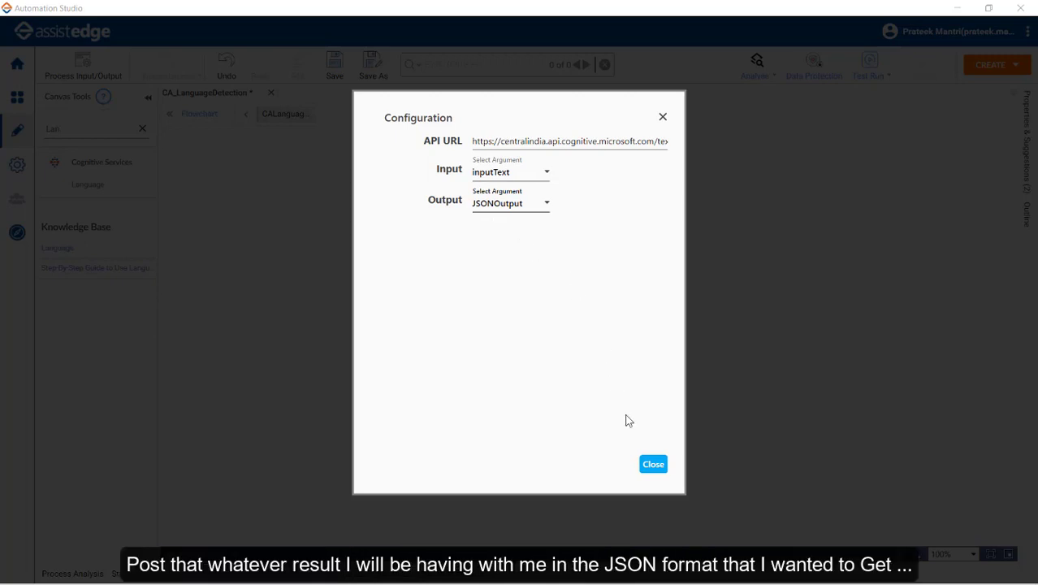
pyautogui.click(646, 469)
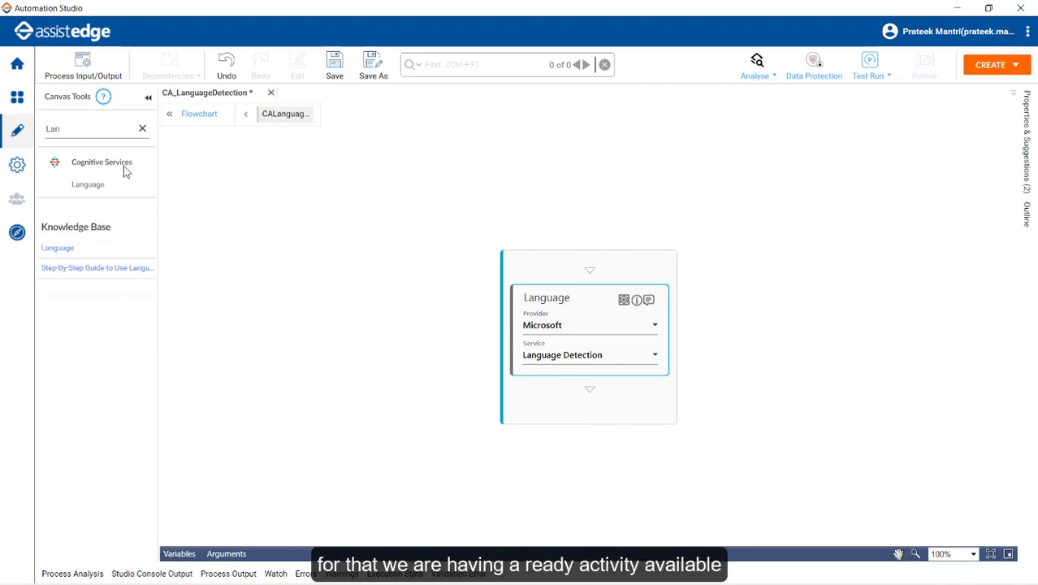
# Search the canvas tools for "jso" and place a JSON Activity below the Language activity.
pyautogui.click(143, 128)
pyautogui.write('jso')
pyautogui.moveTo(82, 189); pyautogui.dragTo(583, 391)
pyautogui.moveTo(102, 190); pyautogui.dragTo(590, 393)
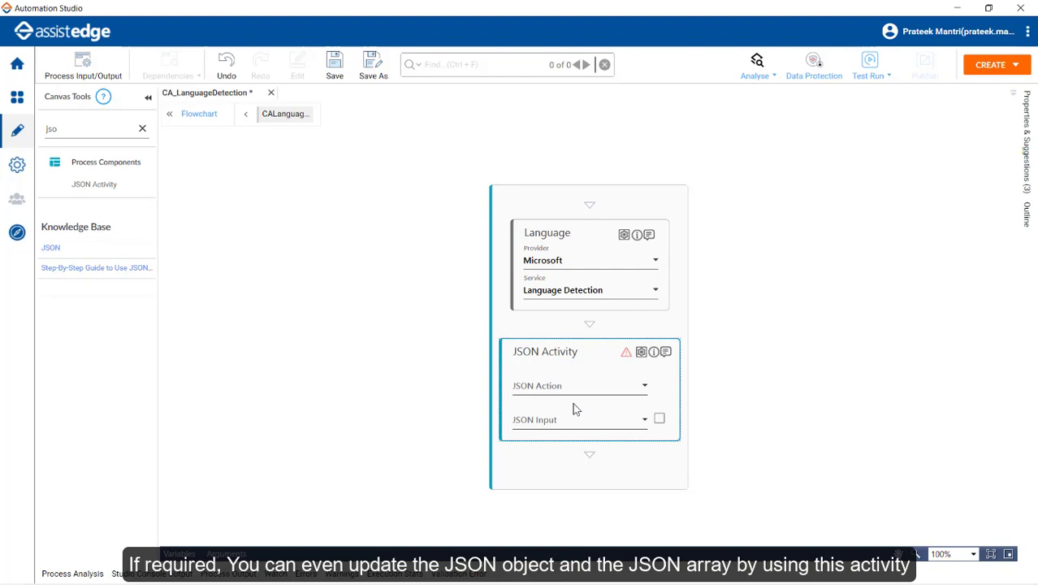
# Try the Setter, Getter and Push actions in the JSON Activity.
pyautogui.click(588, 390)
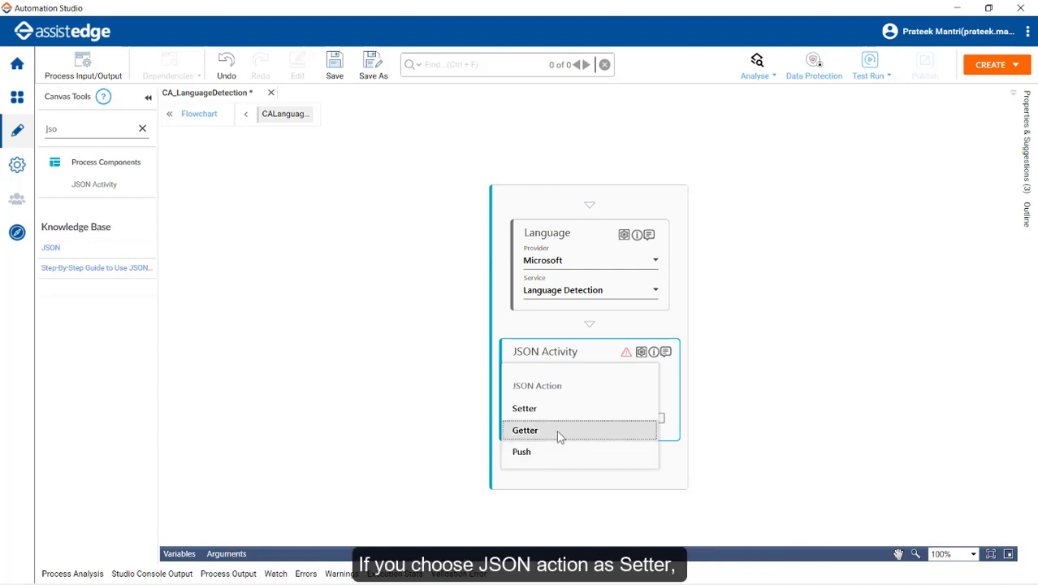
pyautogui.click(570, 418)
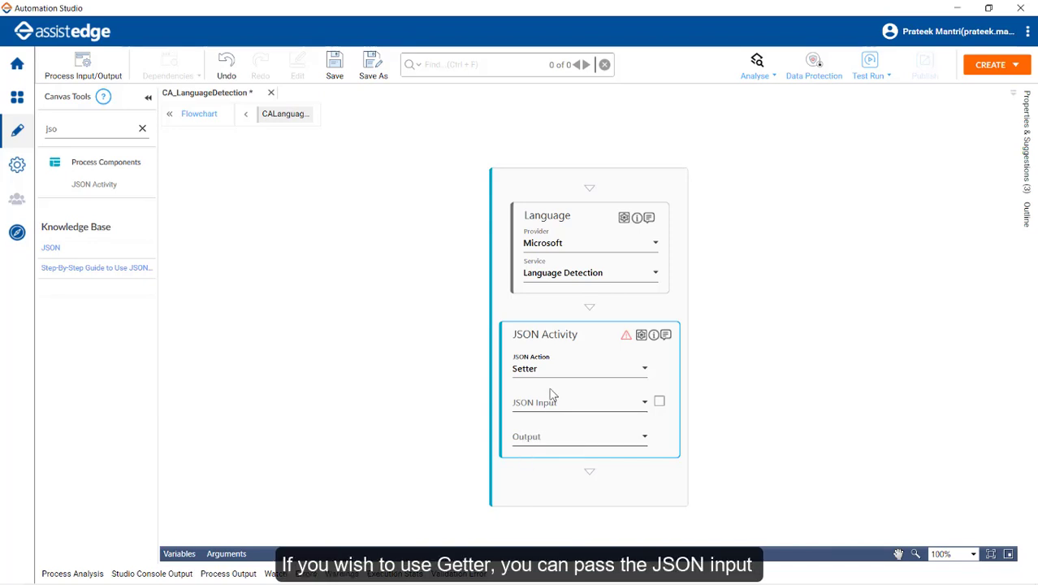
pyautogui.click(573, 377)
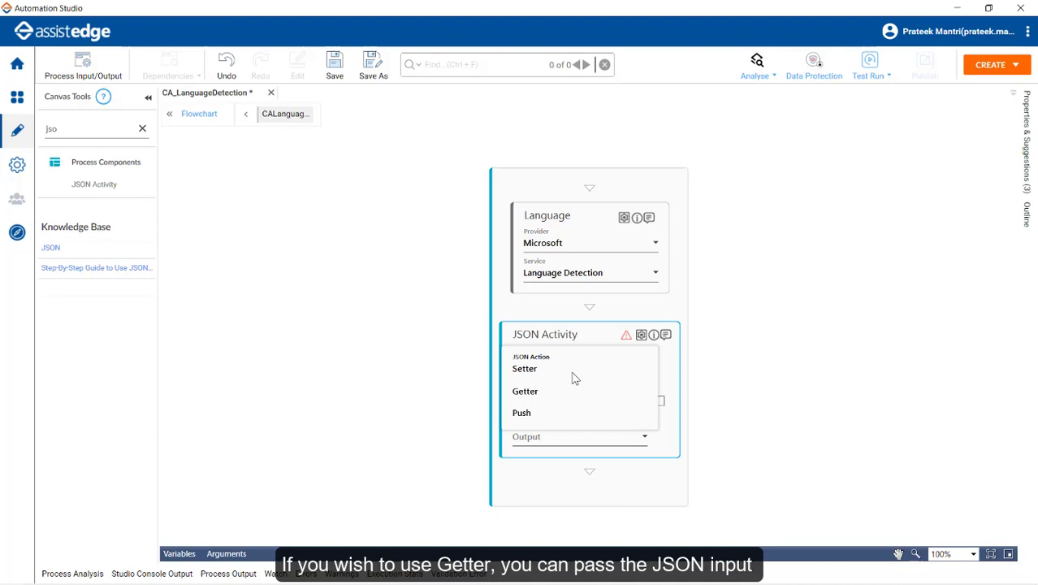
pyautogui.click(544, 393)
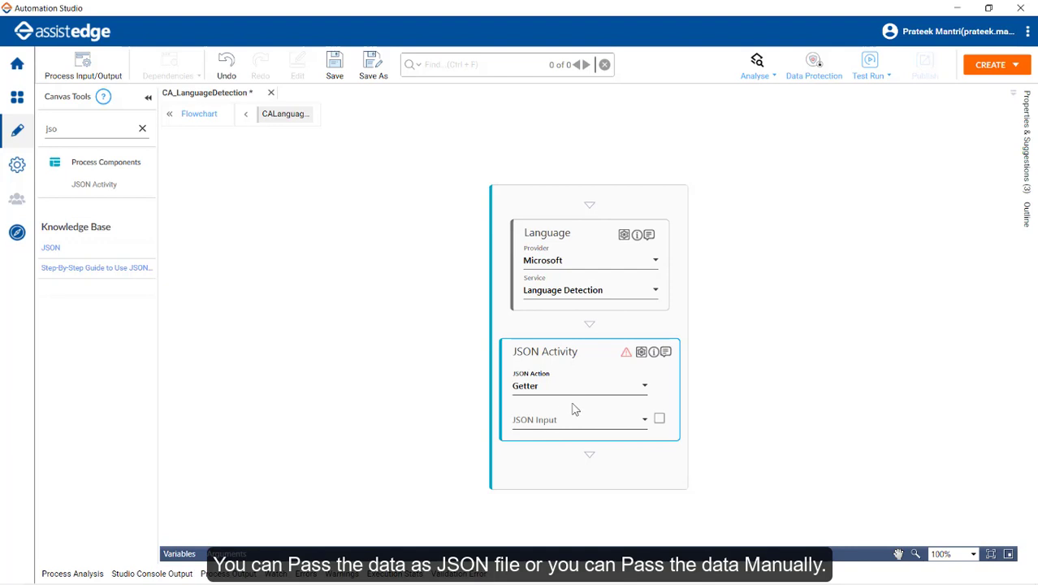
pyautogui.click(582, 397)
pyautogui.click(557, 425)
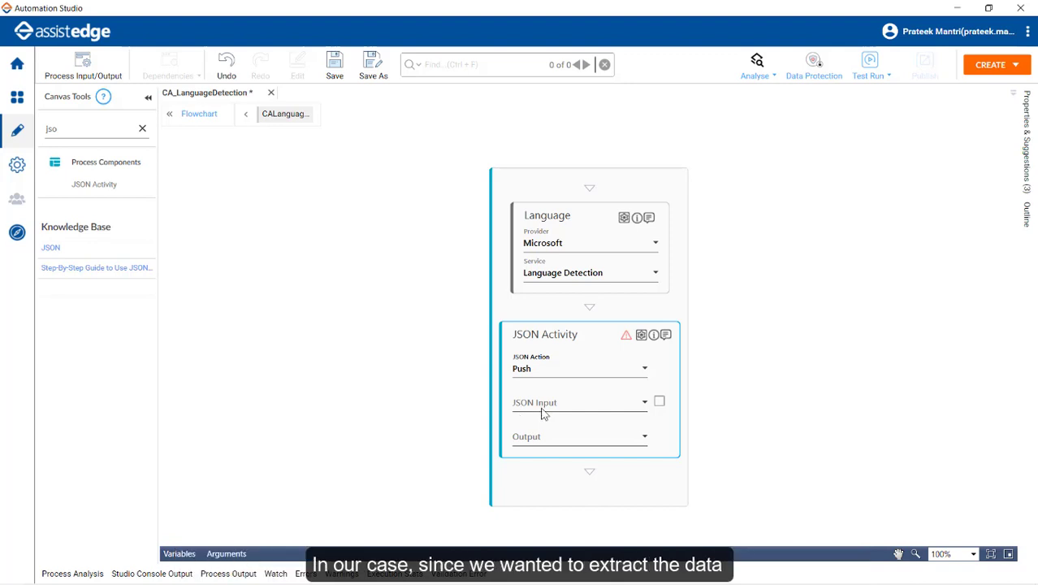
# Set the JSON Activity's JSON Action to Getter and its JSON Input to the JSONOutput argument.
pyautogui.click(540, 369)
pyautogui.click(535, 413)
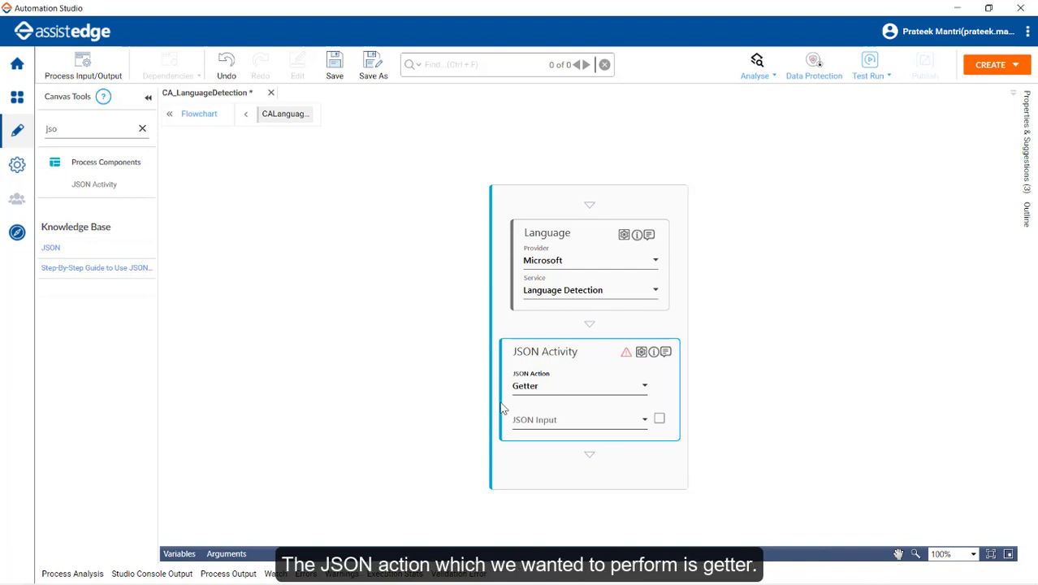
pyautogui.click(557, 421)
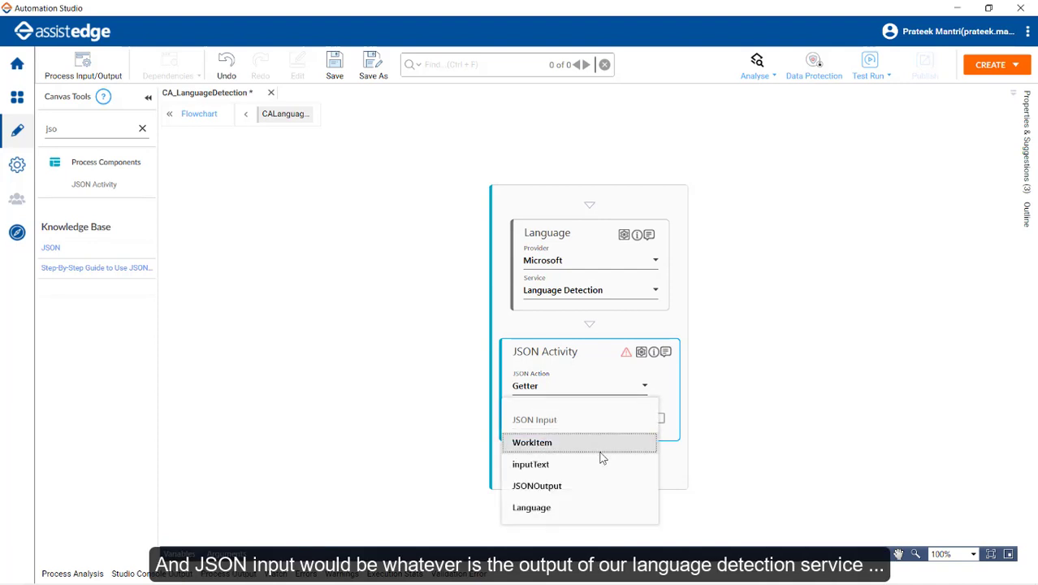
pyautogui.click(569, 486)
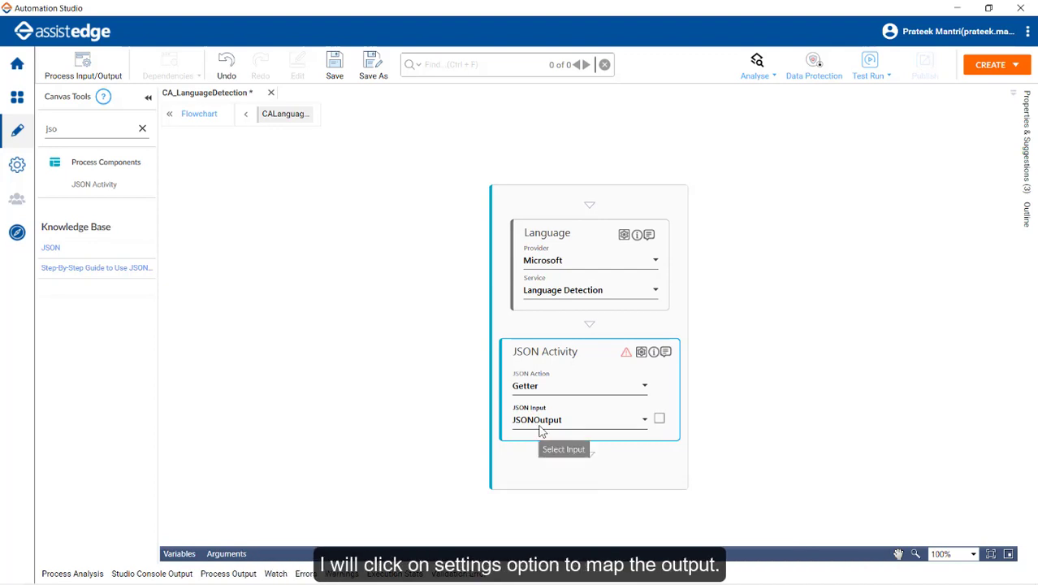
# Add an output mapping to the JSON Activity from the JSON path $.documents to the Language argument, and confirm it.
pyautogui.click(643, 352)
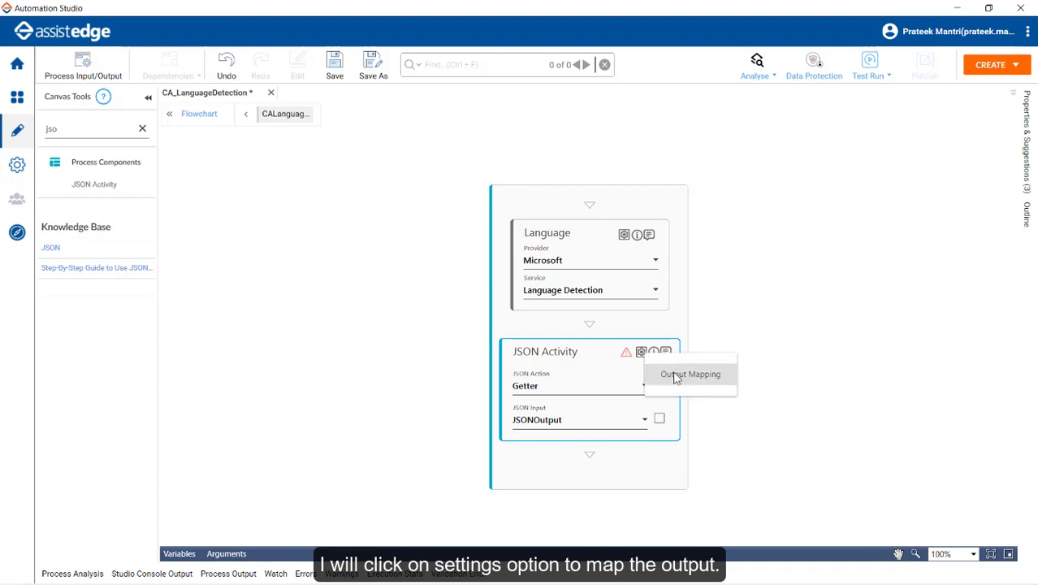
pyautogui.click(674, 375)
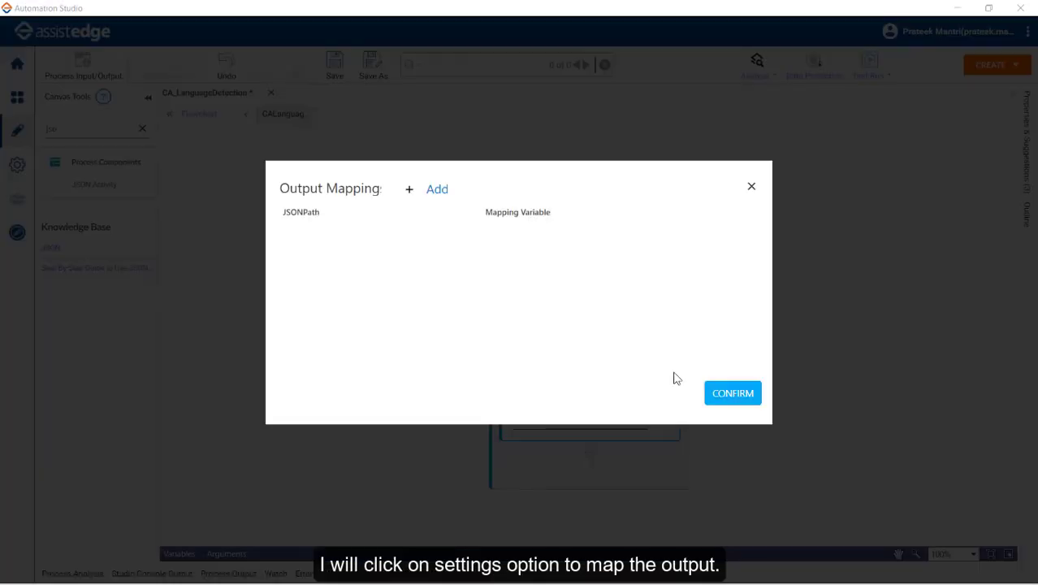
pyautogui.click(437, 189)
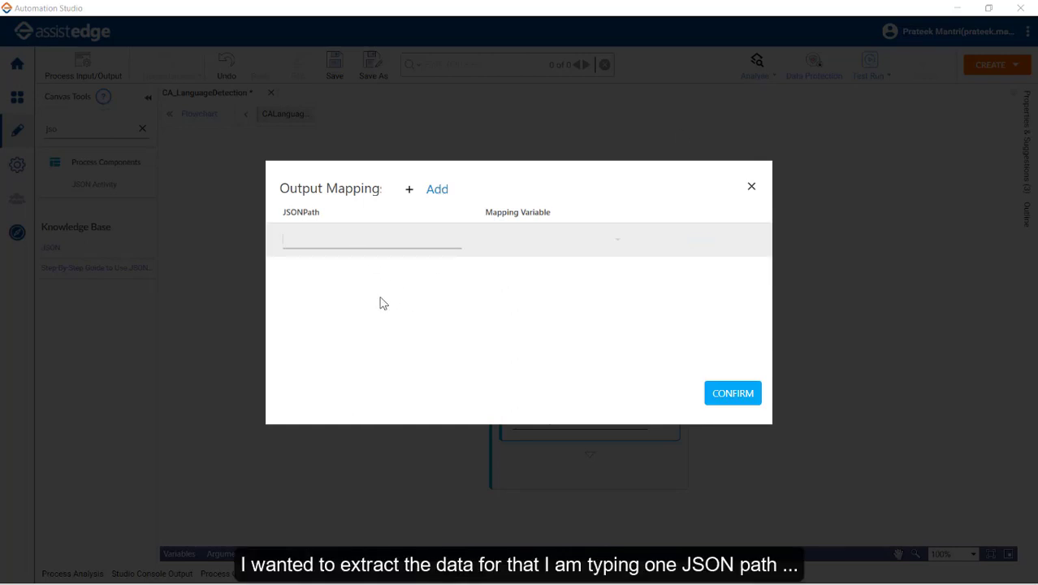
pyautogui.write('$.')
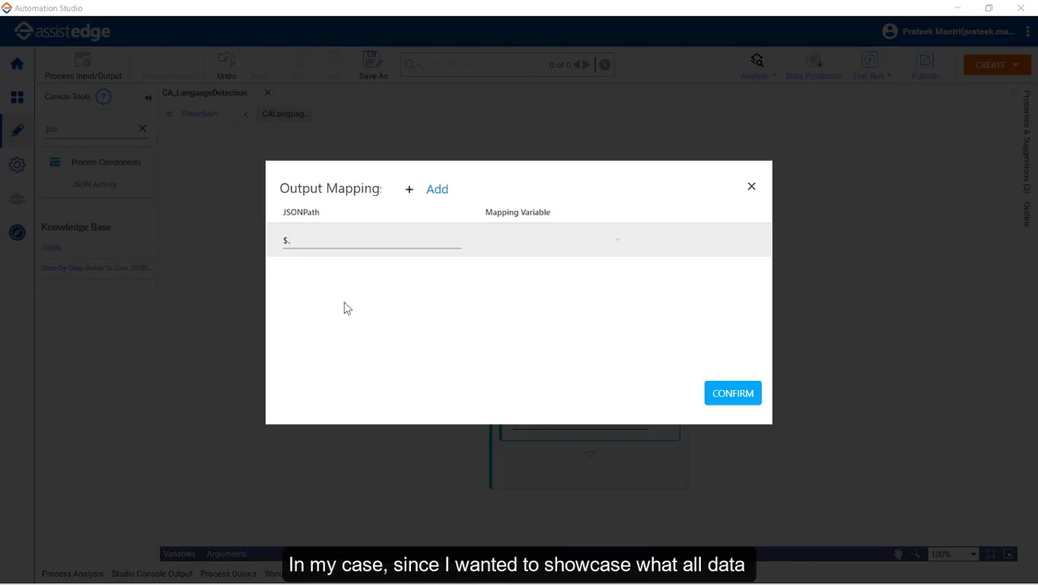
pyautogui.write('documents')
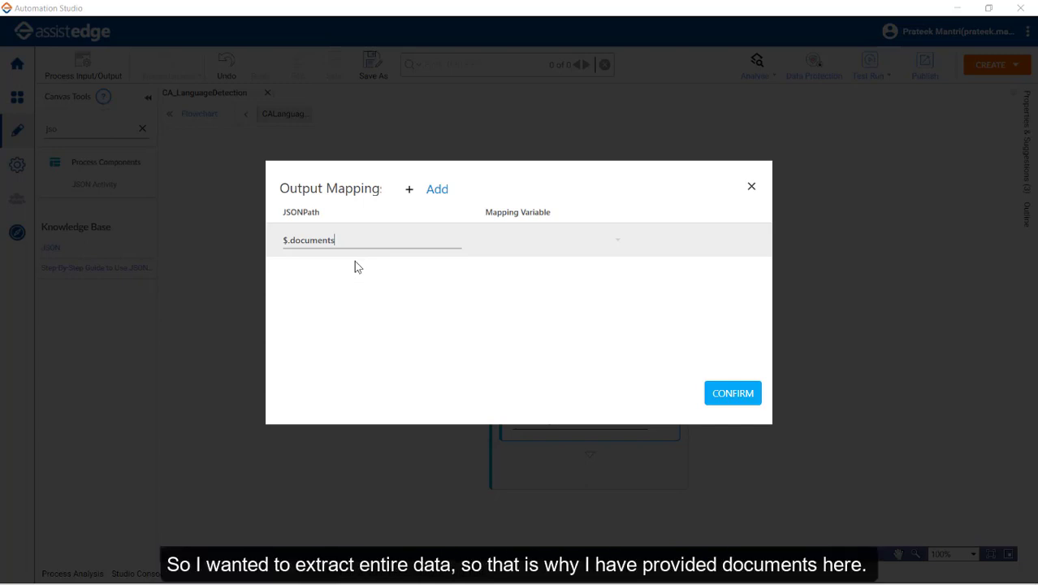
pyautogui.click(590, 243)
pyautogui.click(555, 329)
pyautogui.click(733, 394)
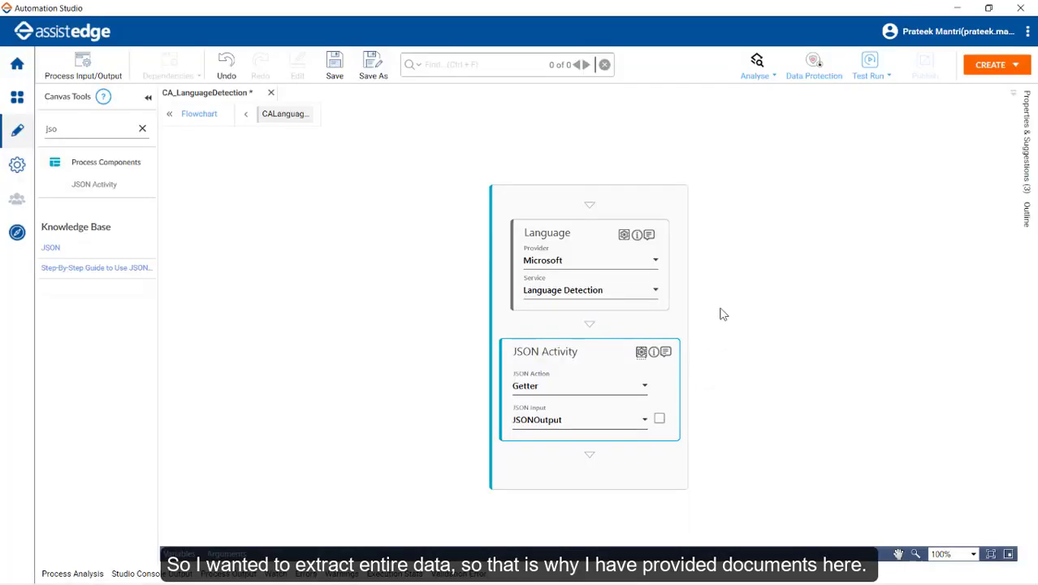
# Set up the test run environment by entering the subscription key for the CALanguageDetection application.
pyautogui.click(866, 77)
pyautogui.click(908, 100)
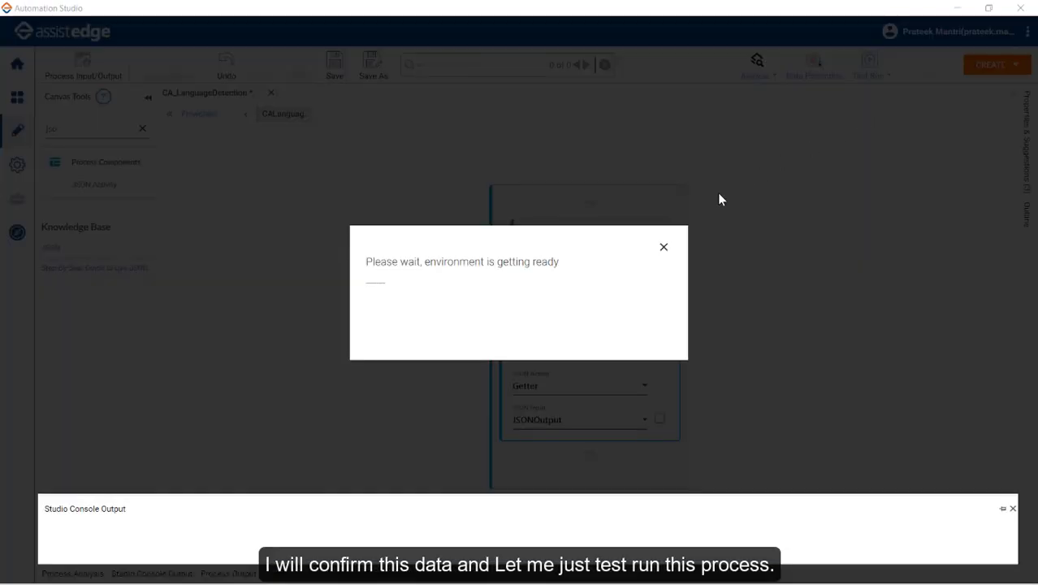
pyautogui.click(642, 229)
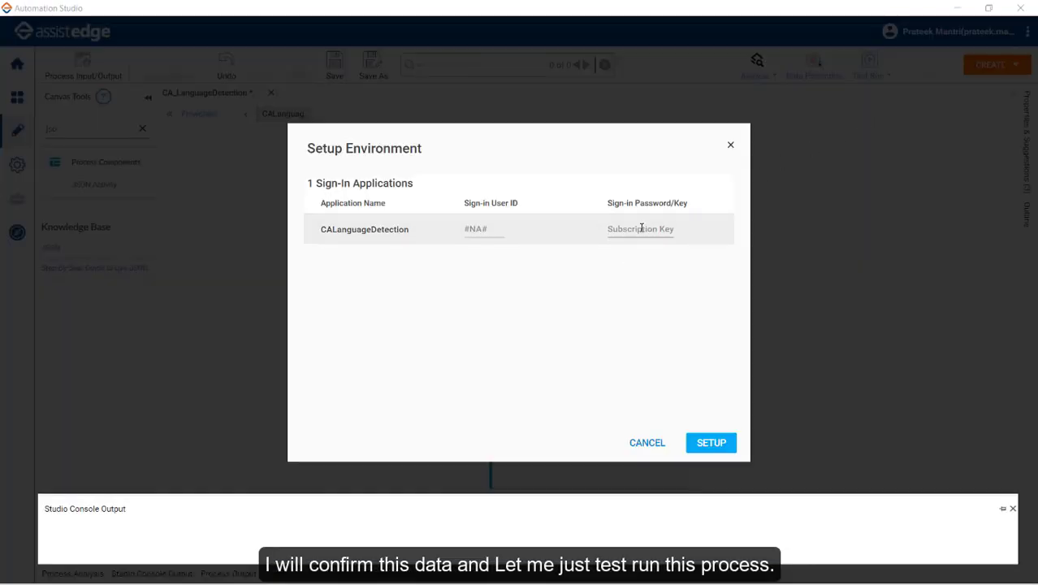
pyautogui.write('••••')
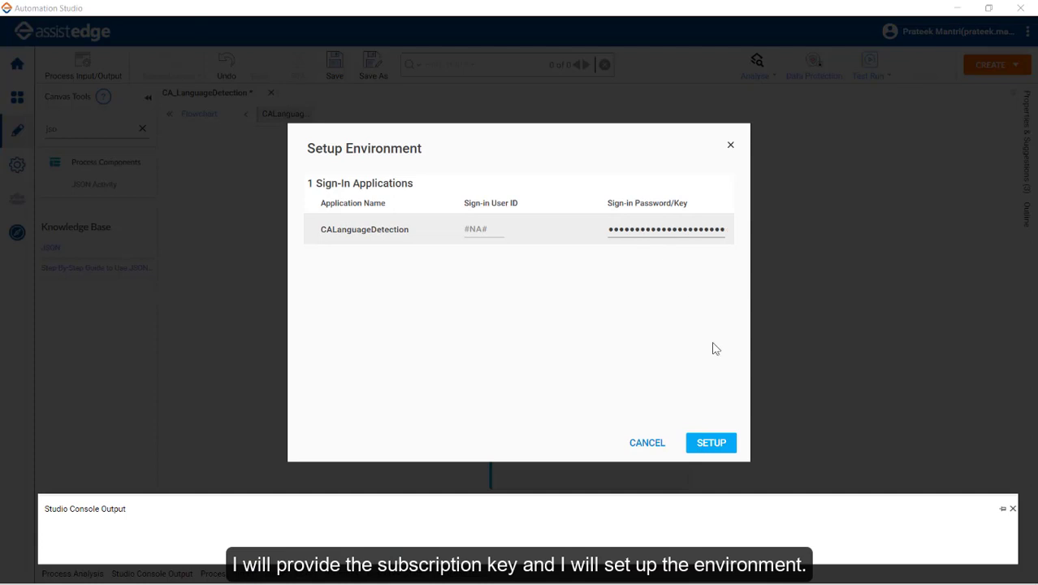
pyautogui.click(712, 443)
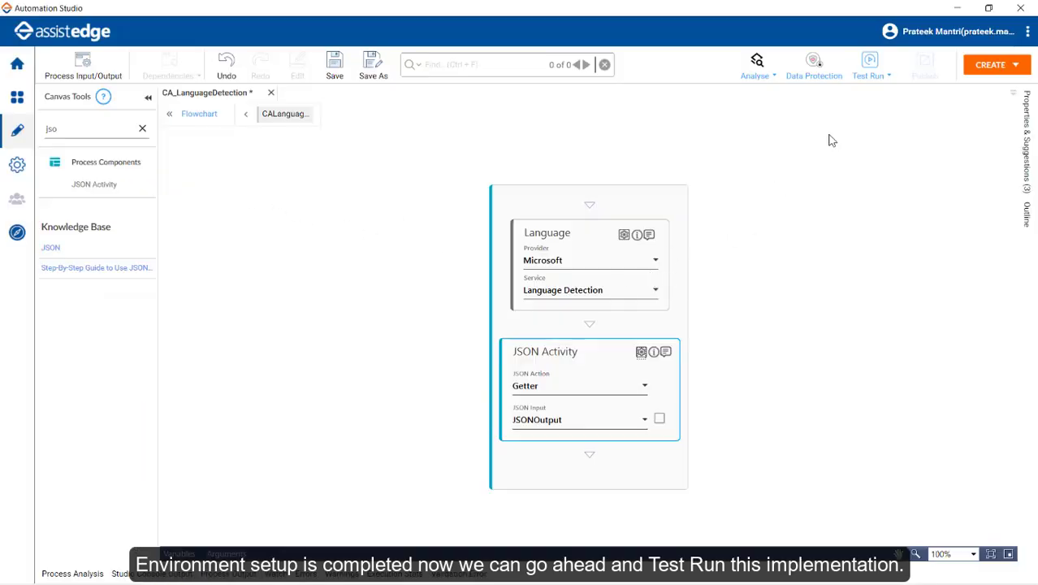
# Test run the CA_LanguageDetection process, accepting the environment setup confirmation.
pyautogui.click(871, 69)
pyautogui.click(920, 184)
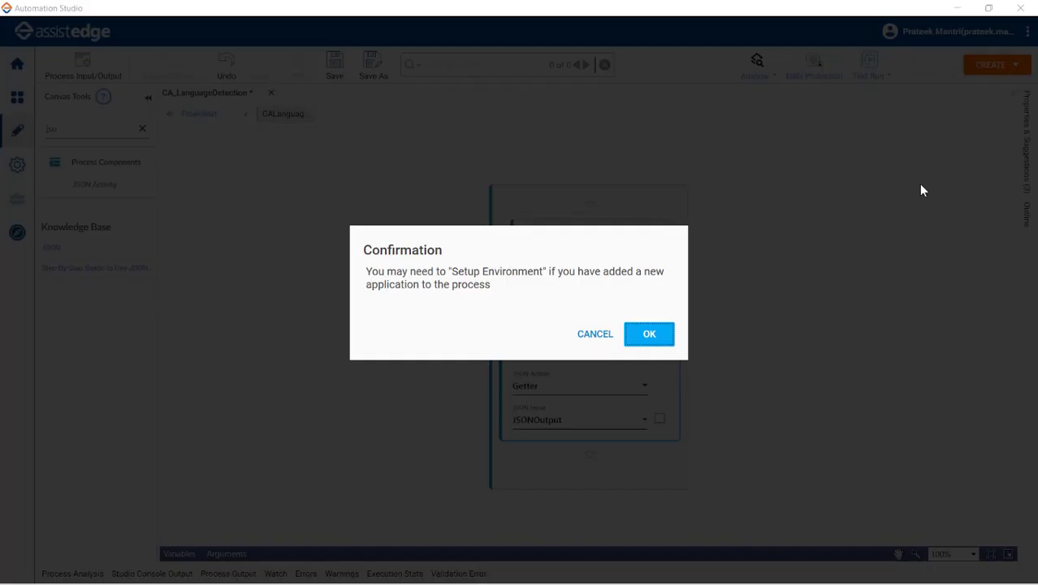
pyautogui.click(633, 341)
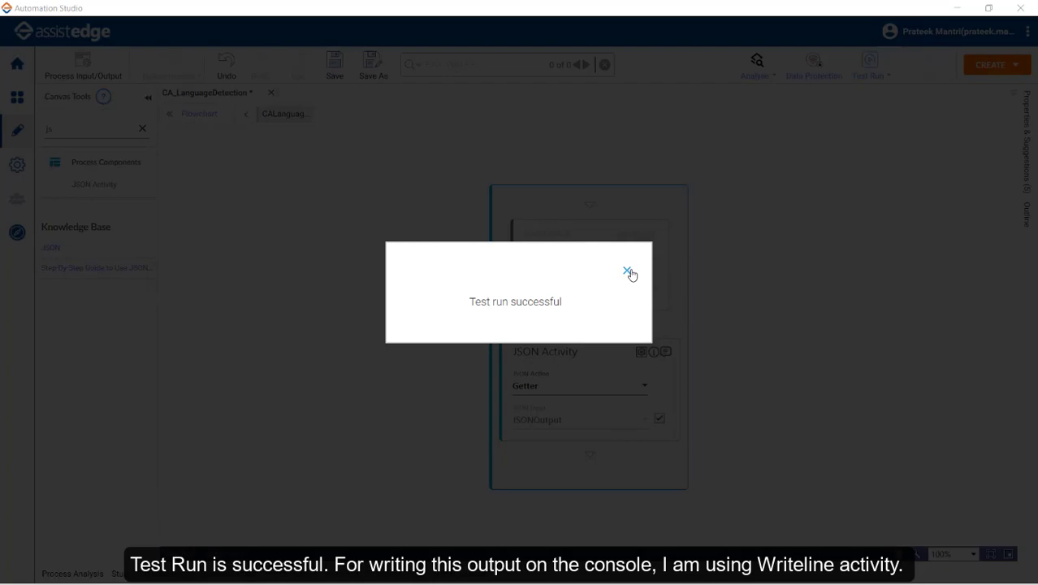
# Add a WriteLine activity below the JSON Activity and set its text to the Language argument.
pyautogui.click(627, 272)
pyautogui.press('BackSpace')
pyautogui.press('BackSpace')
pyautogui.write('write')
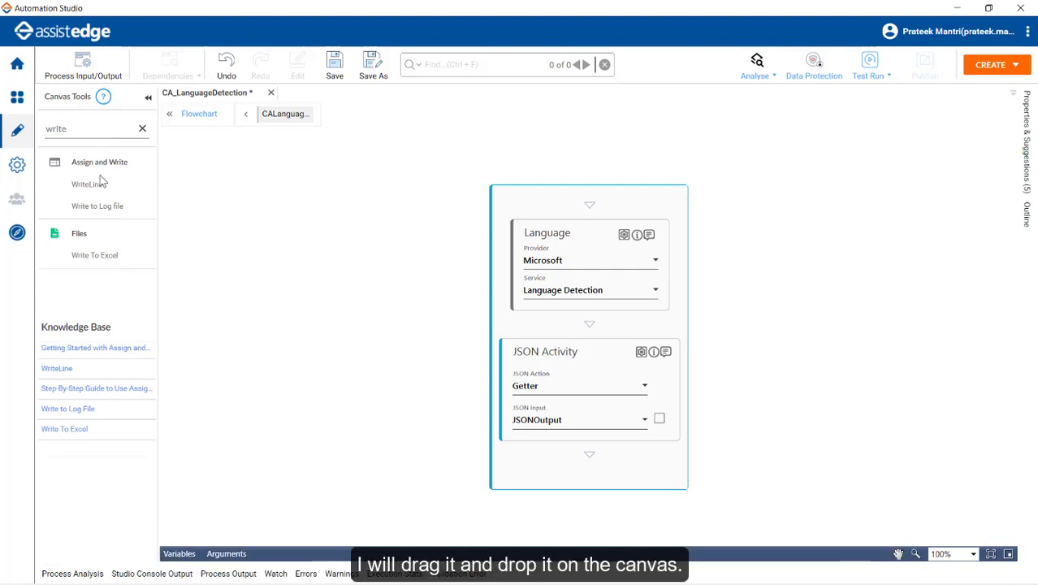
pyautogui.moveTo(98, 185); pyautogui.dragTo(593, 462)
pyautogui.click(582, 472)
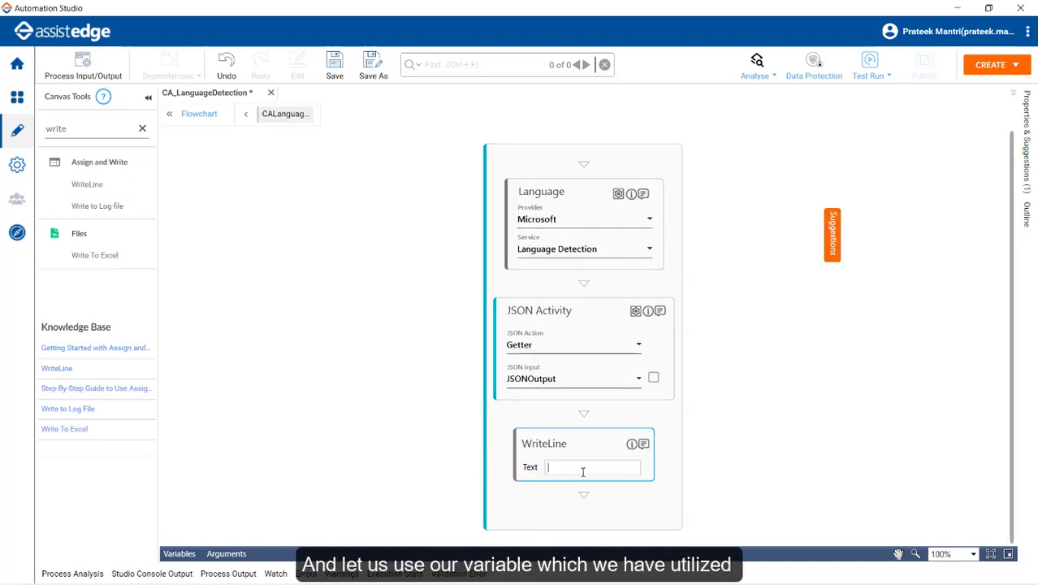
pyautogui.write('Language')
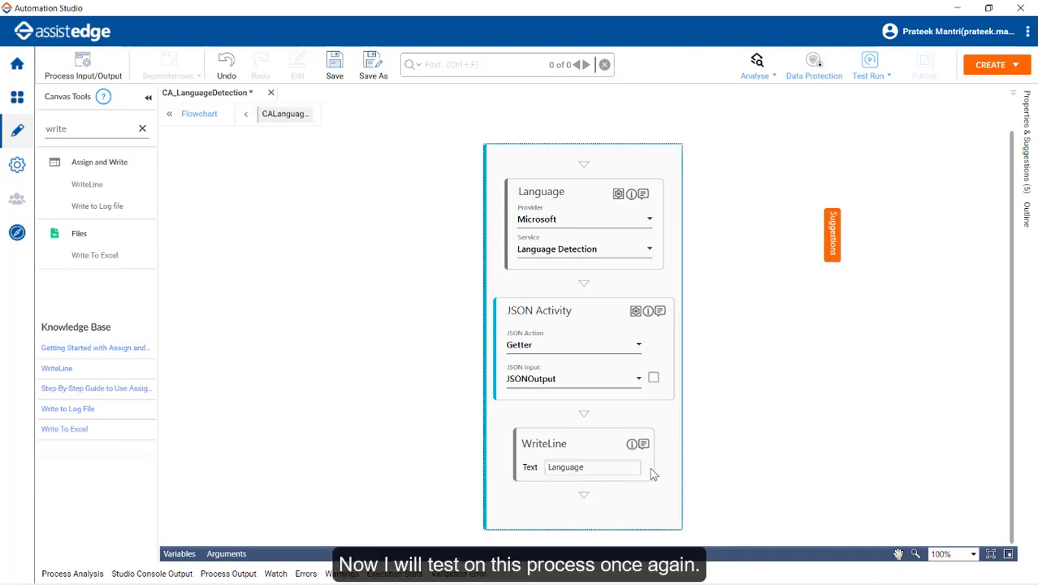
# Test run the CA_LanguageDetection process with the WriteLine activity included and dismiss the result message.
pyautogui.click(870, 73)
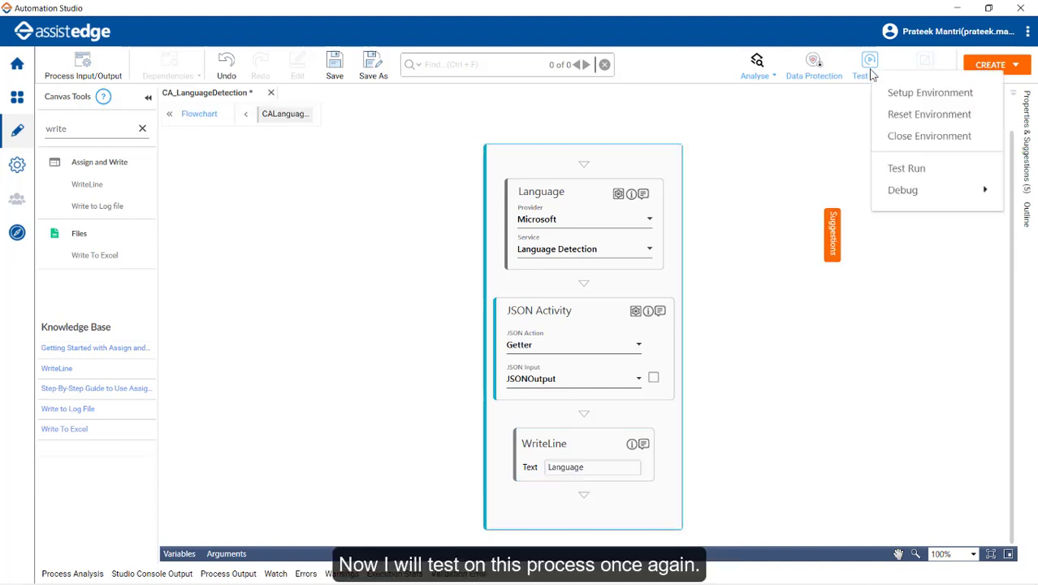
pyautogui.click(892, 168)
pyautogui.click(654, 333)
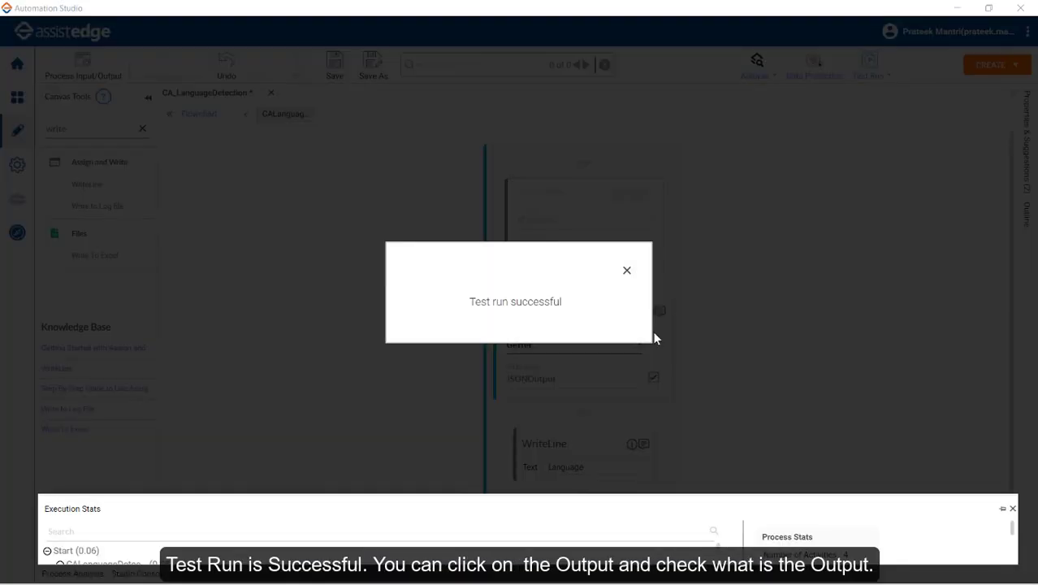
pyautogui.click(626, 271)
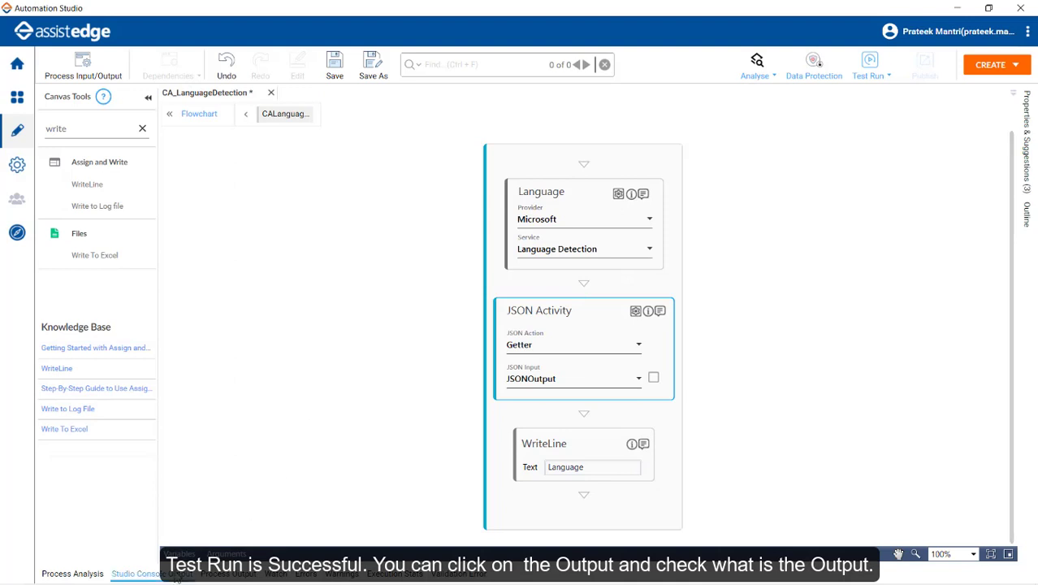
# Examine the detected language details in an enlarged Studio Console Output, especially the name entry, and close the output.
pyautogui.click(138, 573)
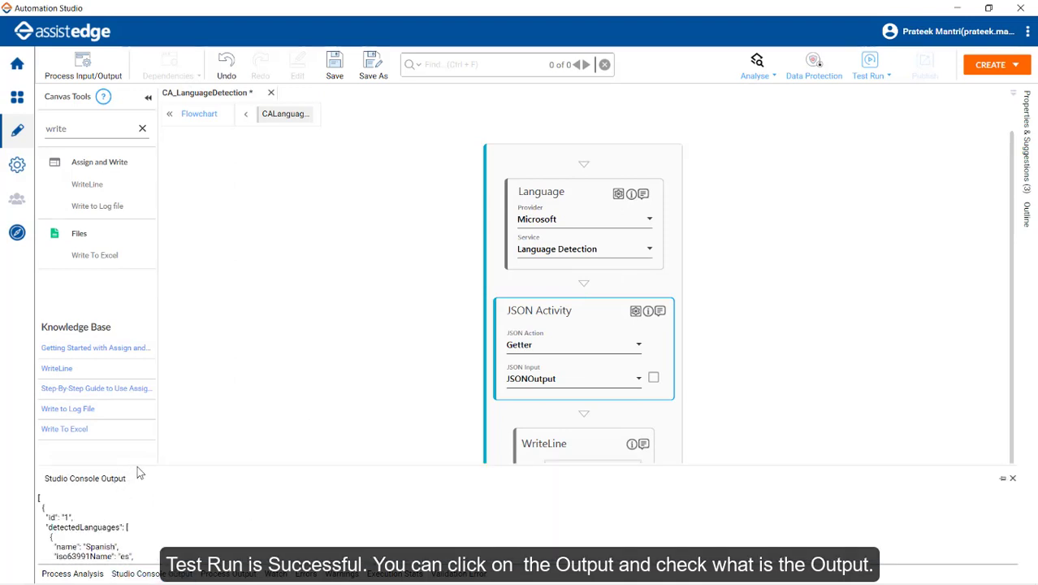
pyautogui.moveTo(134, 464); pyautogui.dragTo(152, 313)
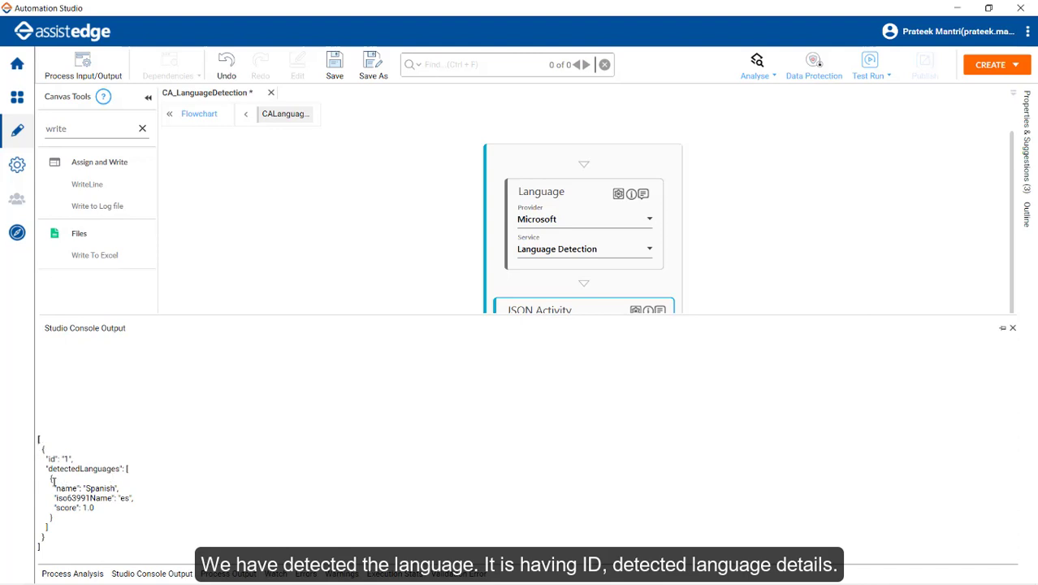
pyautogui.moveTo(65, 549); pyautogui.dragTo(19, 446)
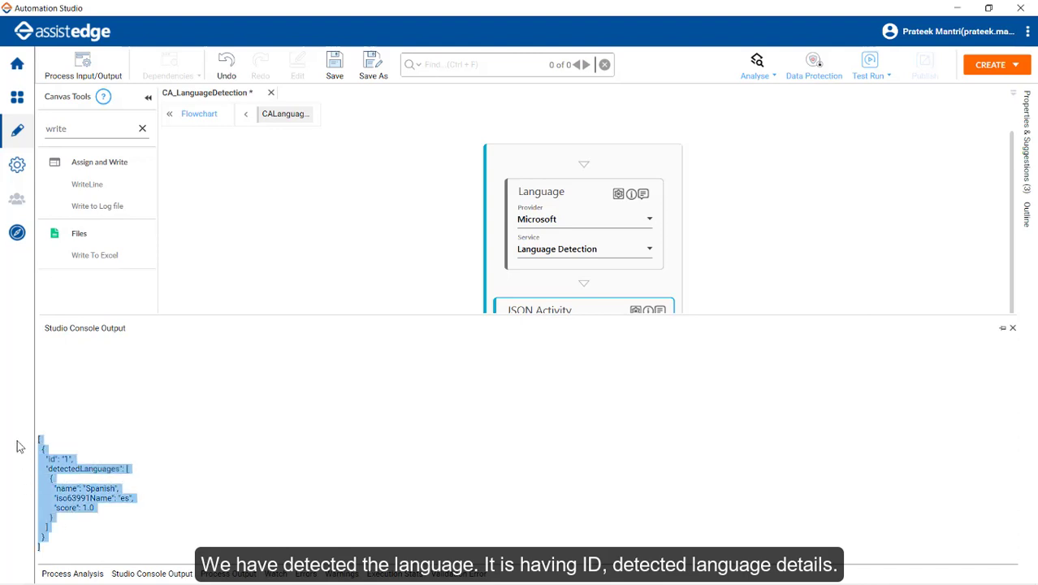
pyautogui.click(78, 502)
pyautogui.moveTo(54, 488); pyautogui.dragTo(136, 488)
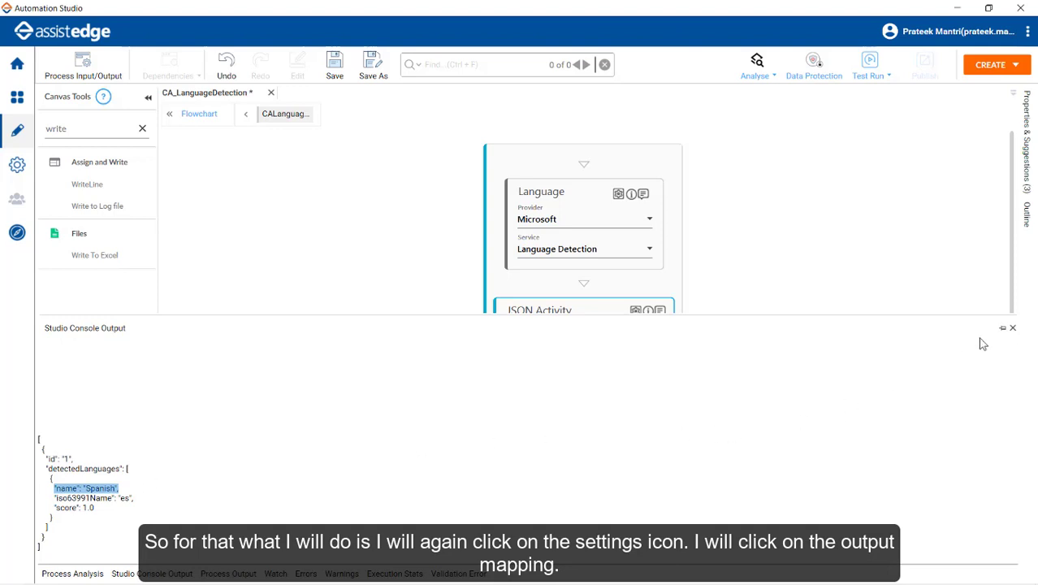
pyautogui.click(1012, 329)
# Extend the JSON path in the JSON Activity's output mapping to $.documents[0].detectedLanguages.
pyautogui.click(636, 312)
pyautogui.click(651, 334)
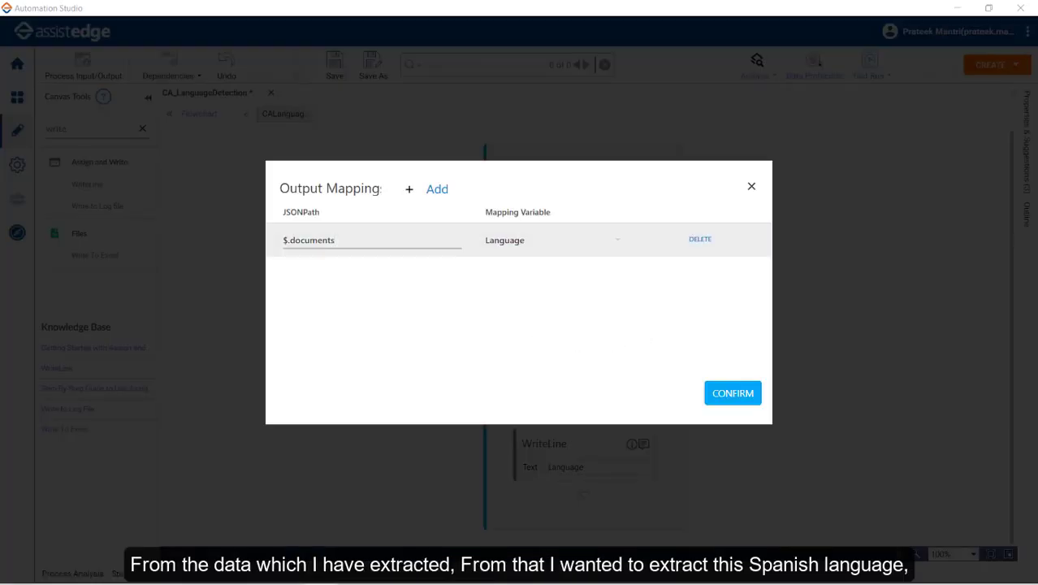
pyautogui.write('[0]')
pyautogui.hotkey('shift', 'Left')
pyautogui.hotkey('shift', 'Left')
pyautogui.hotkey('shift', 'Left')
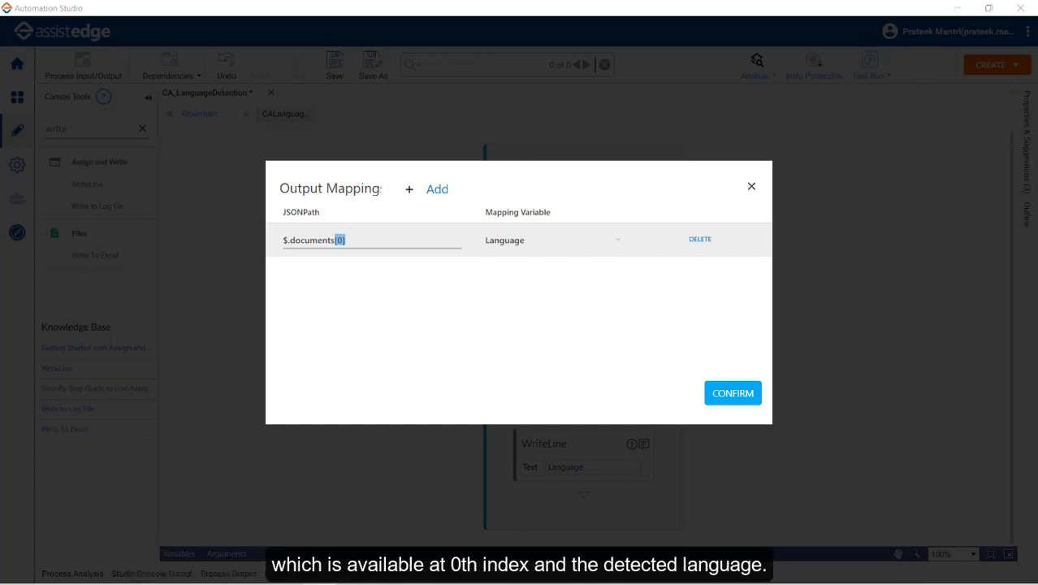
pyautogui.press('End')
pyautogui.write('.detectedLanguages')
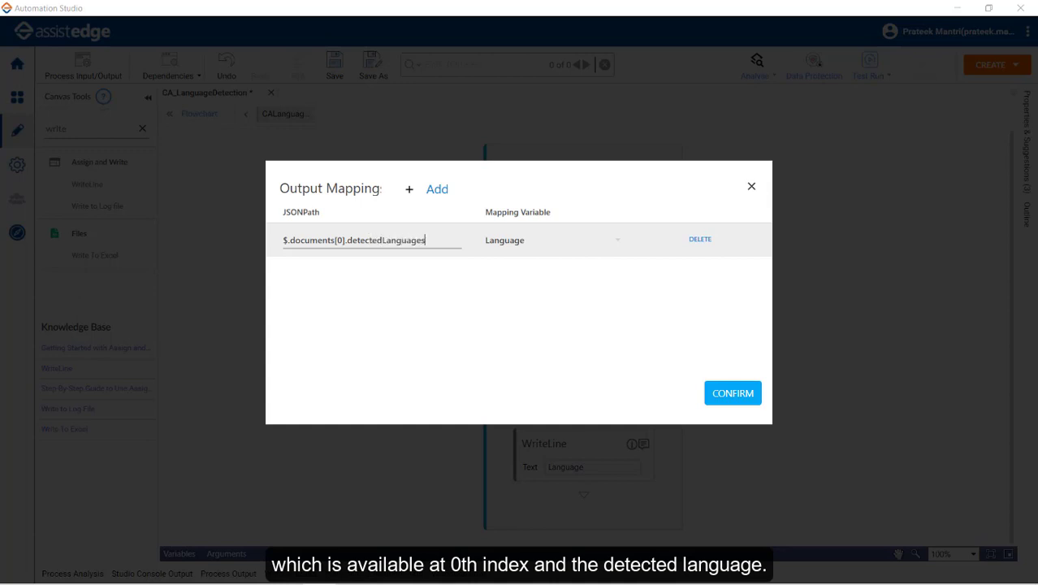
# Complete the mapping's JSON path as $.documents[0].detectedLanguages[0].name, map it to Language, and confirm the output mapping.
pyautogui.write('[0]')
pyautogui.hotkey('shift', 'Left')
pyautogui.hotkey('shift', 'Left')
pyautogui.hotkey('shift', 'Left')
pyautogui.press('Right')
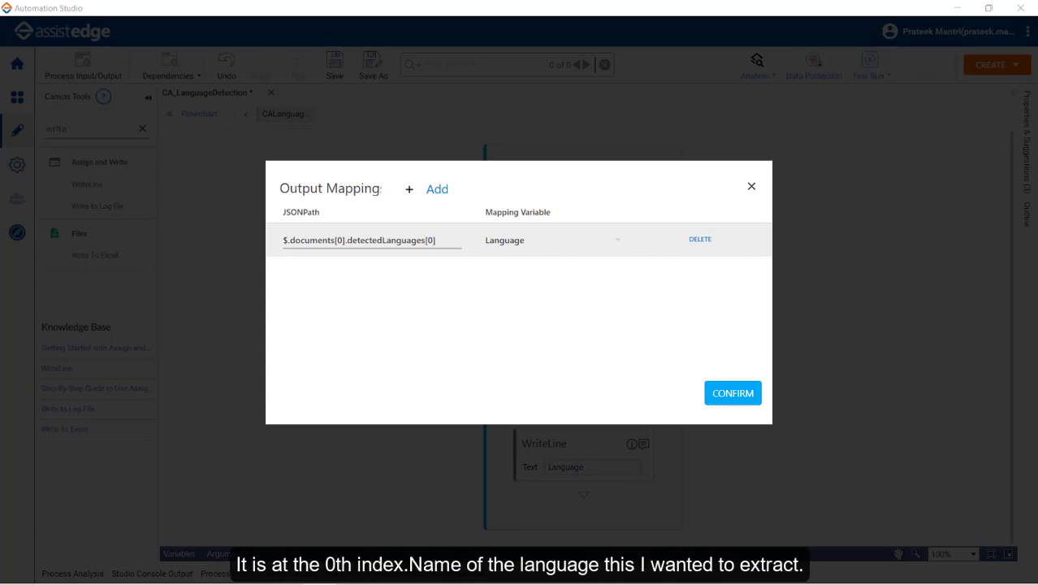
pyautogui.write('.name')
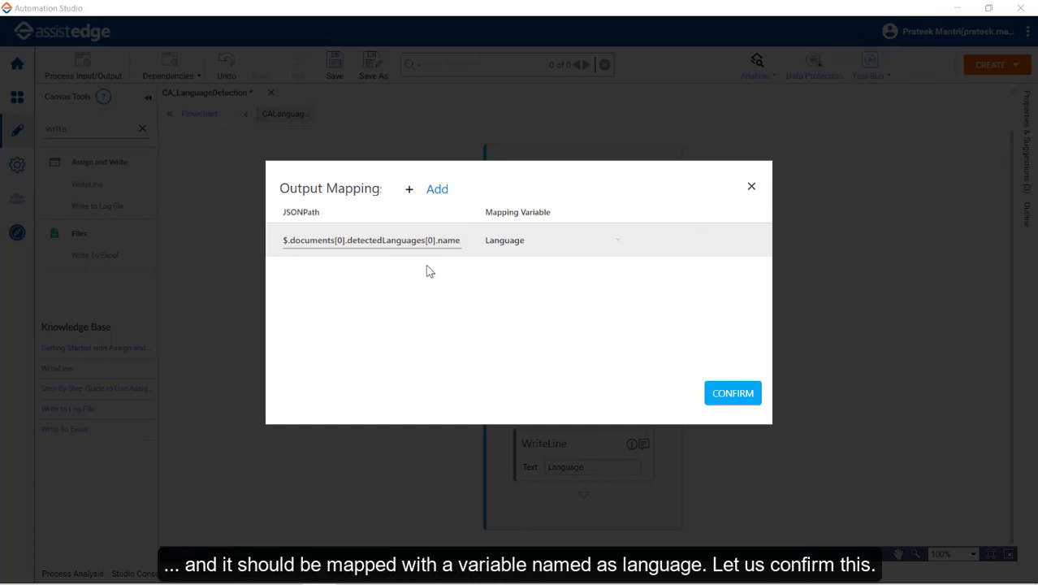
pyautogui.click(569, 241)
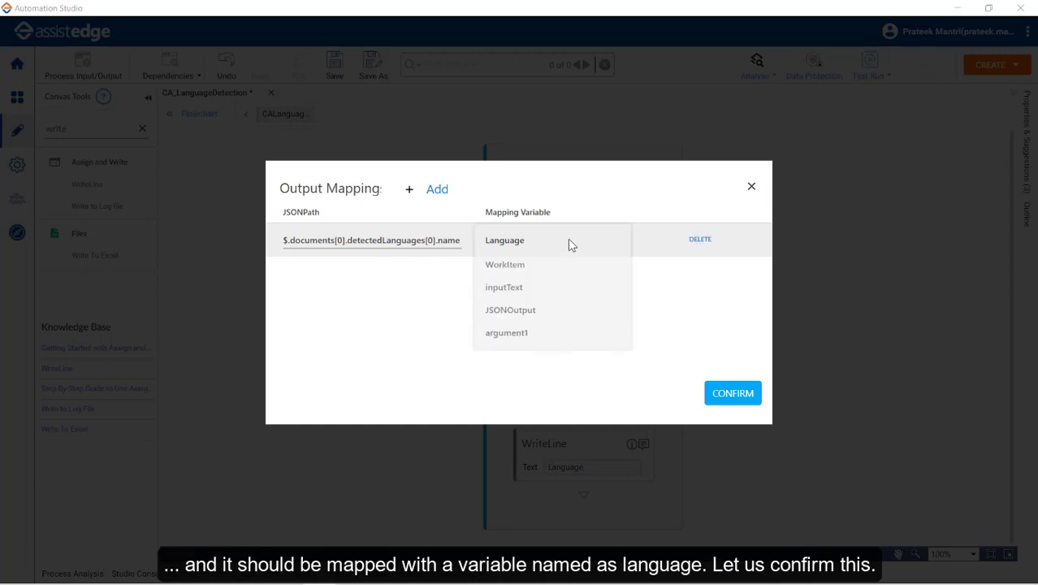
pyautogui.click(540, 247)
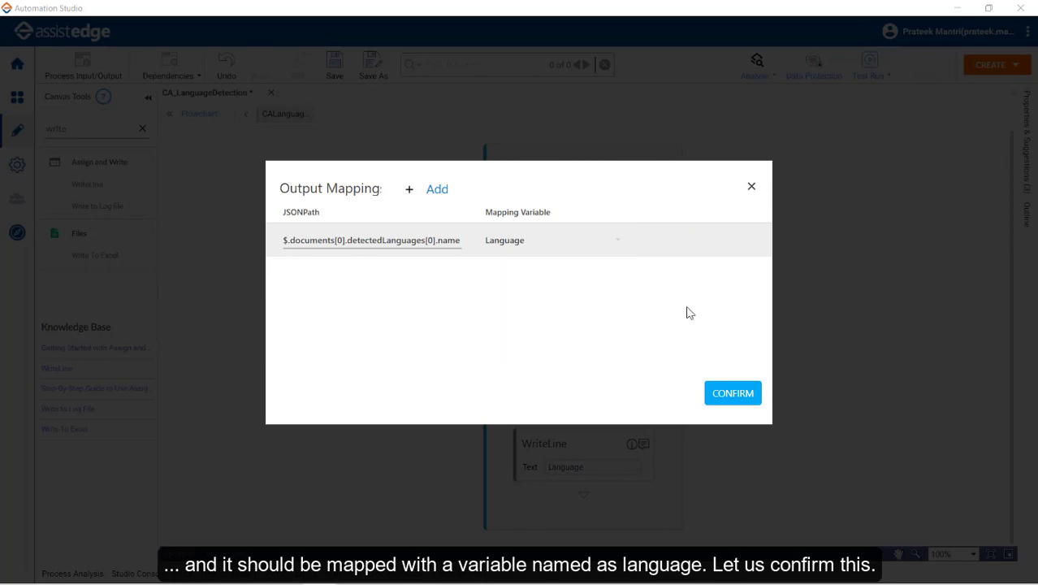
pyautogui.click(752, 393)
# Set the WriteLine text to "Detected Language:"+Language and save the CA_LanguageDetection process.
pyautogui.click(569, 469)
pyautogui.write('"Detected')
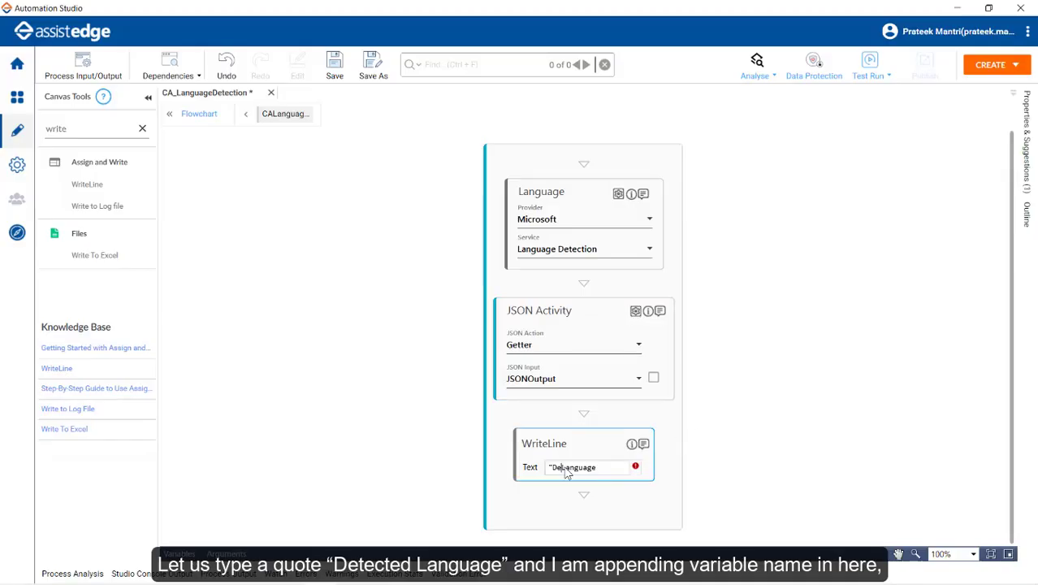
pyautogui.write(' Language')
pyautogui.write('"+')
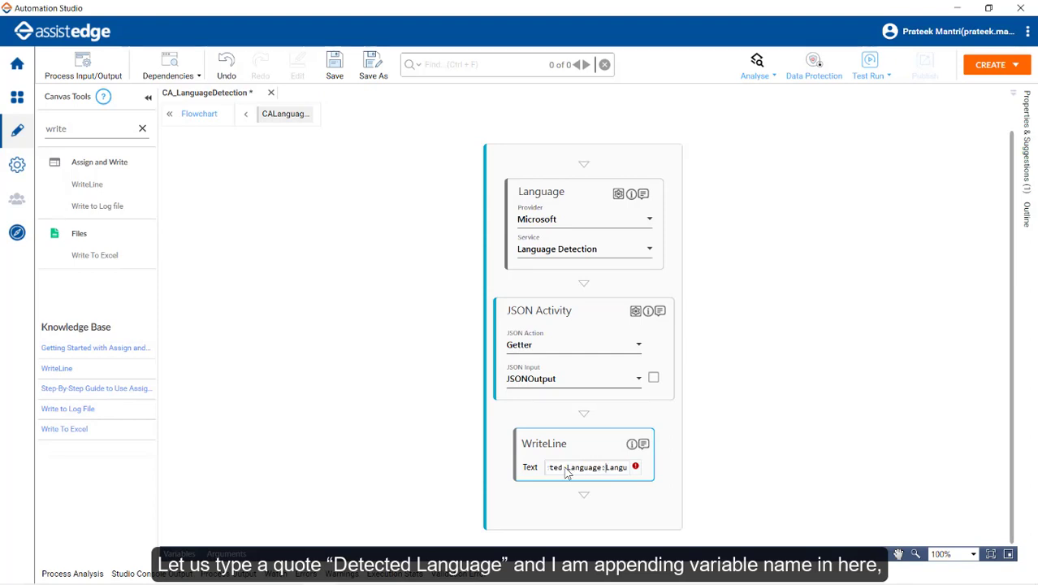
pyautogui.write('+')
pyautogui.hotkey('shift', 'Left')
pyautogui.hotkey('shift', 'Left')
pyautogui.hotkey('shift', 'Left')
pyautogui.hotkey('shift', 'Left')
pyautogui.hotkey('shift', 'Left')
pyautogui.hotkey('shift', 'Left')
pyautogui.hotkey('shift', 'Left')
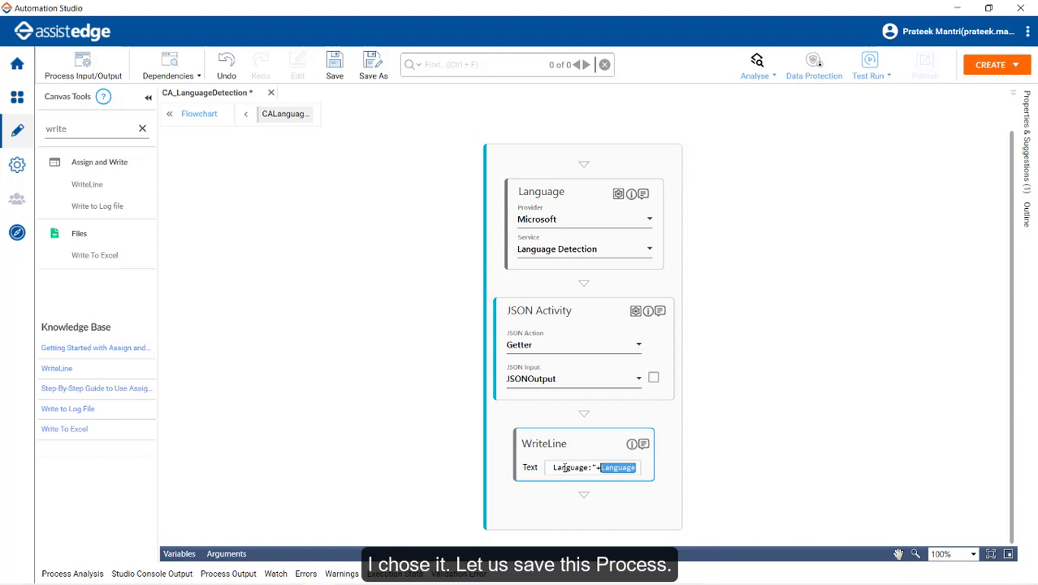
pyautogui.click(334, 72)
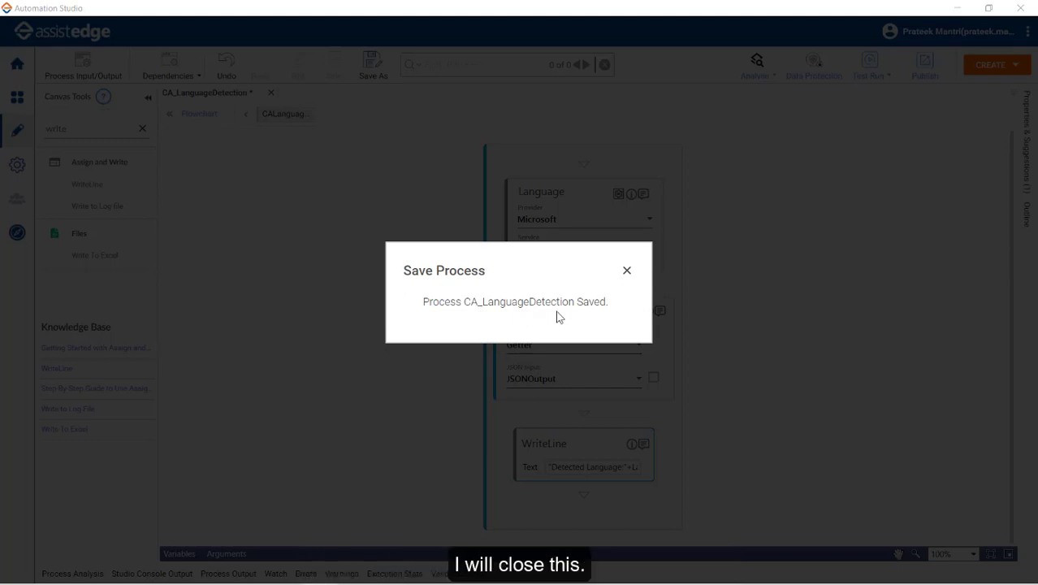
pyautogui.click(626, 271)
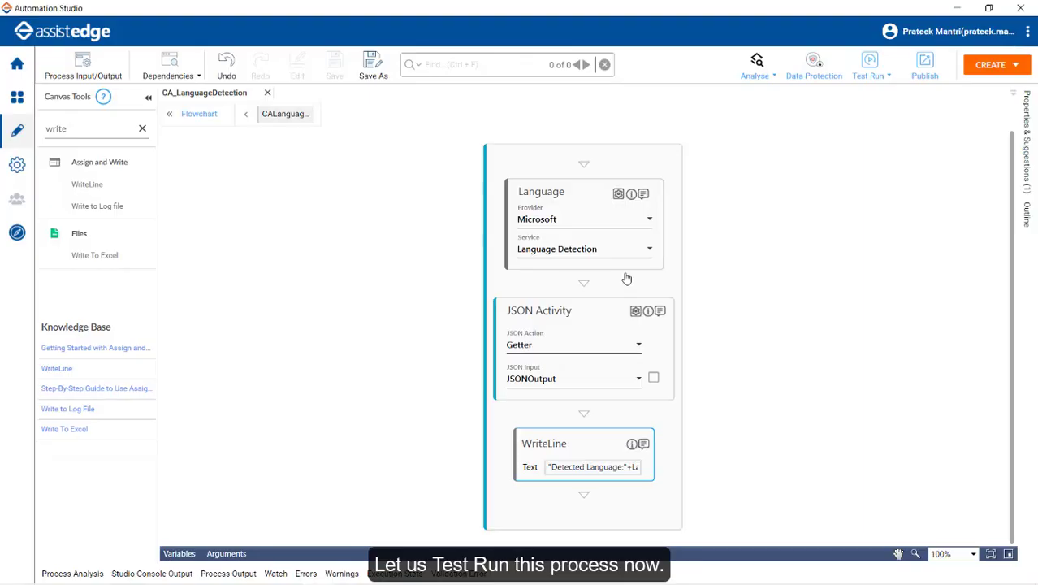
# Test run the saved process and check the detected language line in the Studio Console Output.
pyautogui.click(866, 79)
pyautogui.click(885, 179)
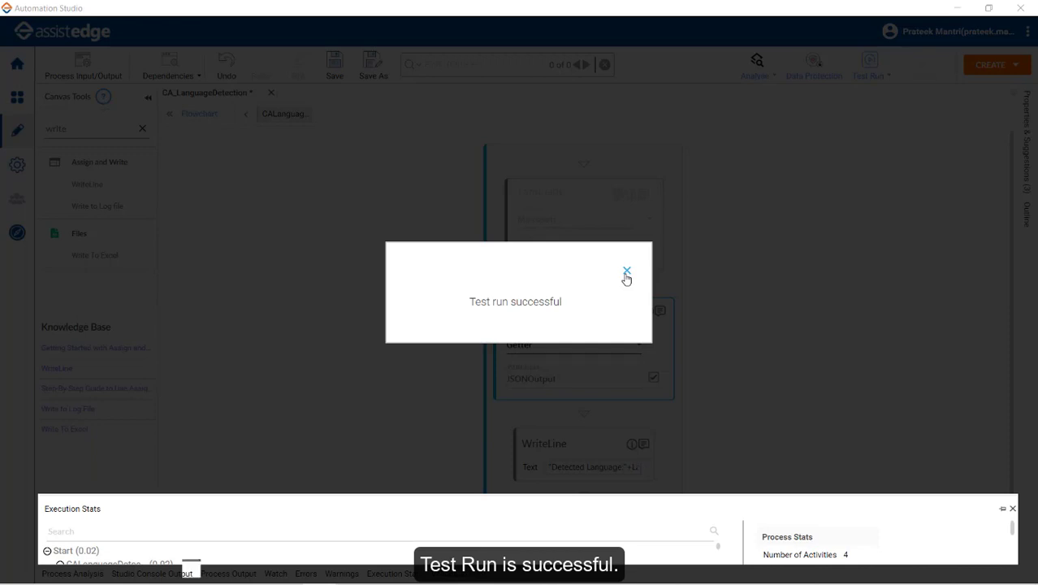
pyautogui.click(627, 272)
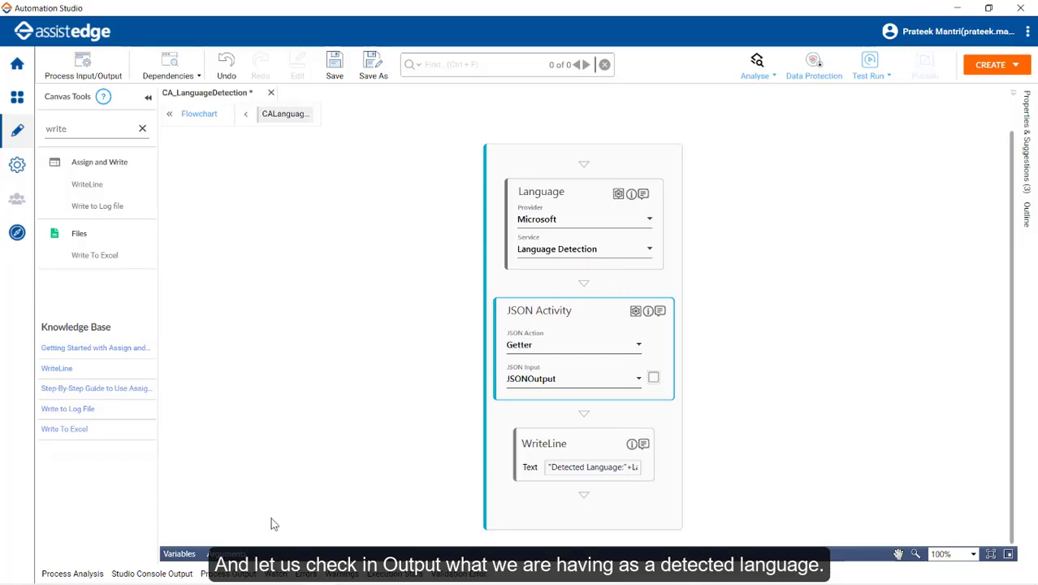
pyautogui.click(182, 575)
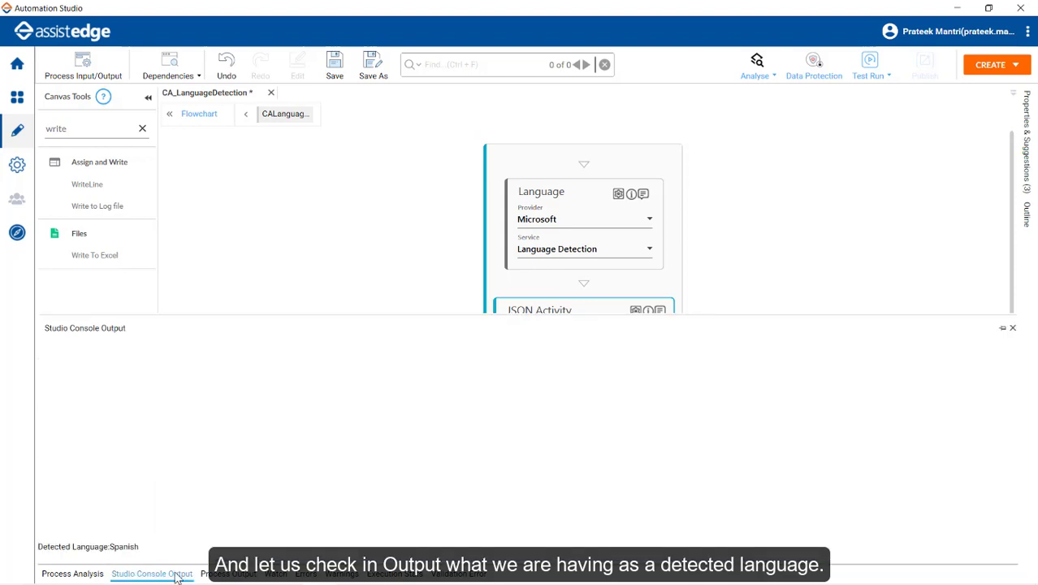
pyautogui.moveTo(142, 547); pyautogui.dragTo(24, 550)
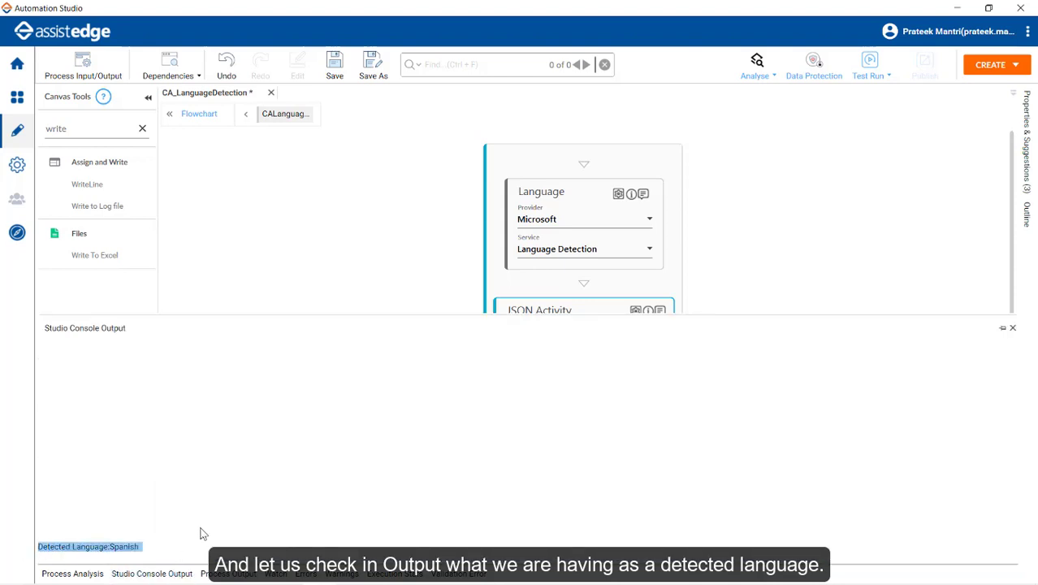